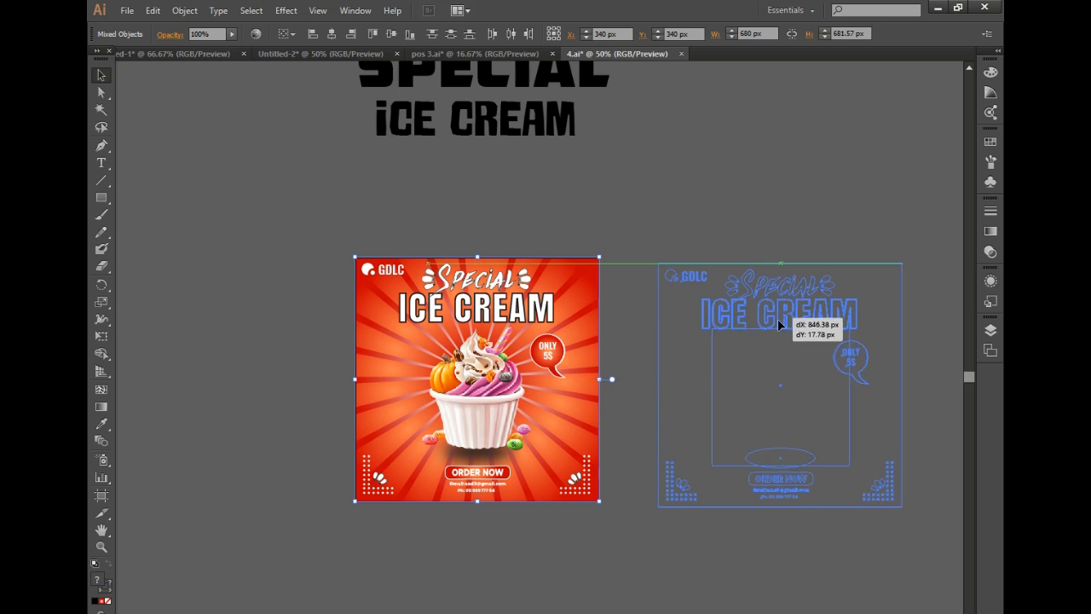
Step: Draw a black square that covers the whole blank artboard and select it
click(715, 189)
click(101, 197)
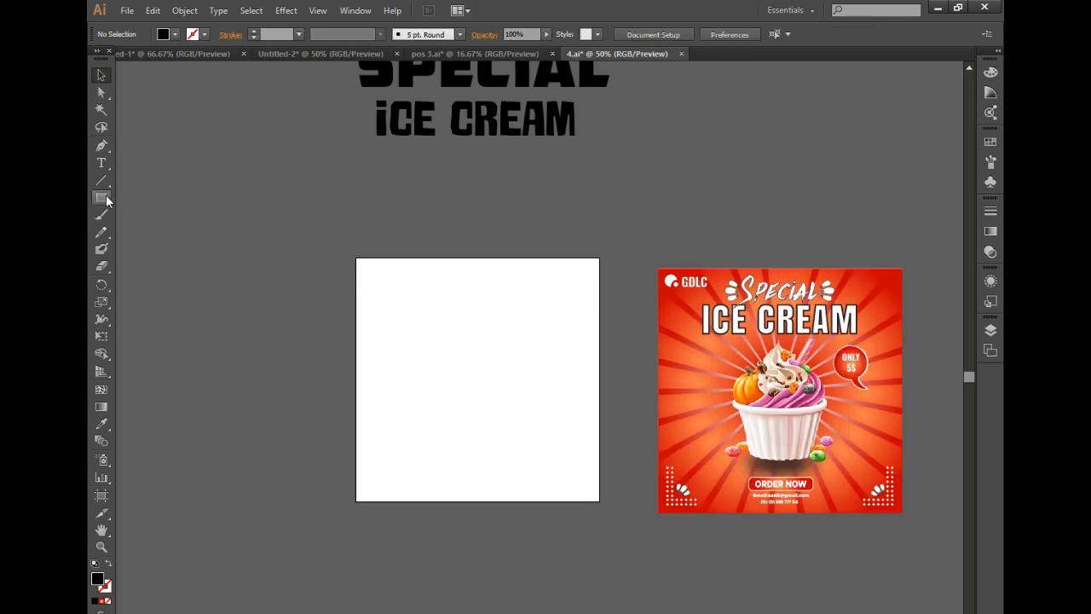
drag(356, 258, 599, 502)
click(102, 75)
click(218, 140)
click(446, 351)
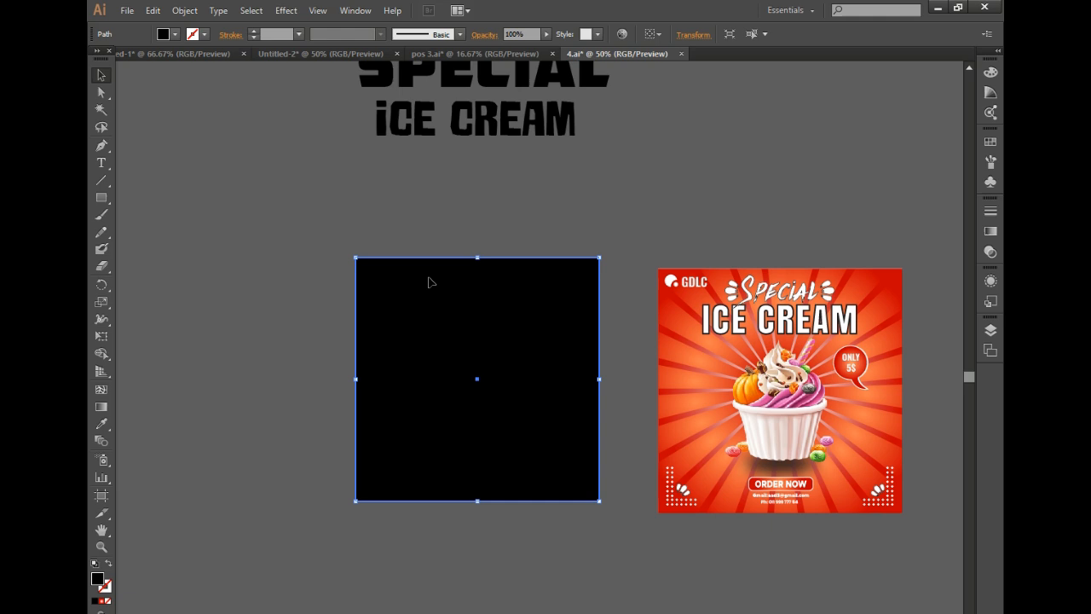
Step: Fill the square with a white-to-red radial gradient, moving the outer stop near the end and colouring it bright red
click(101, 601)
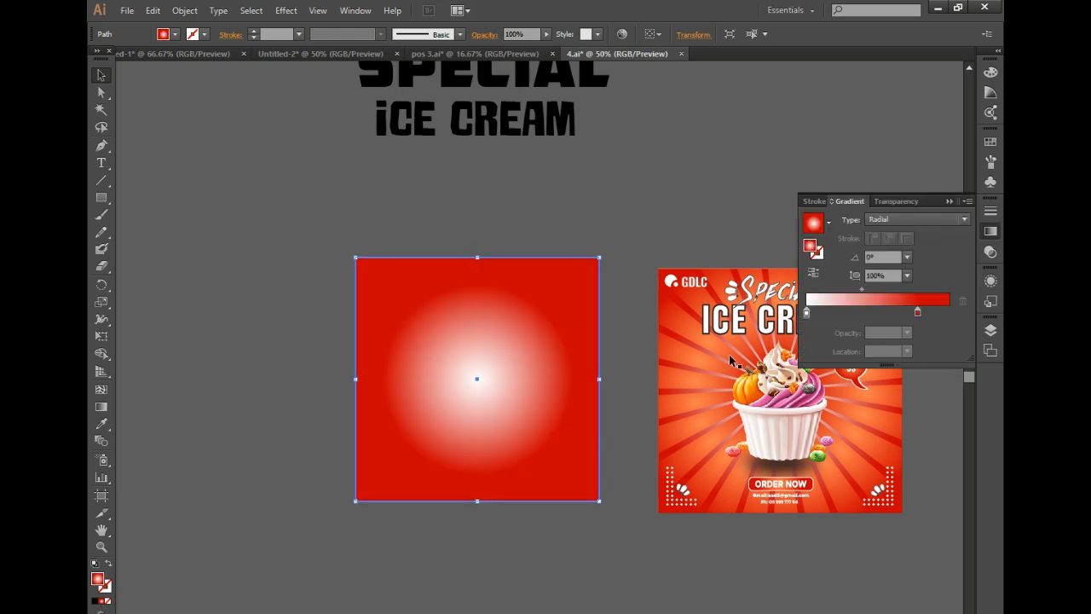
drag(919, 317, 948, 317)
double_click(945, 314)
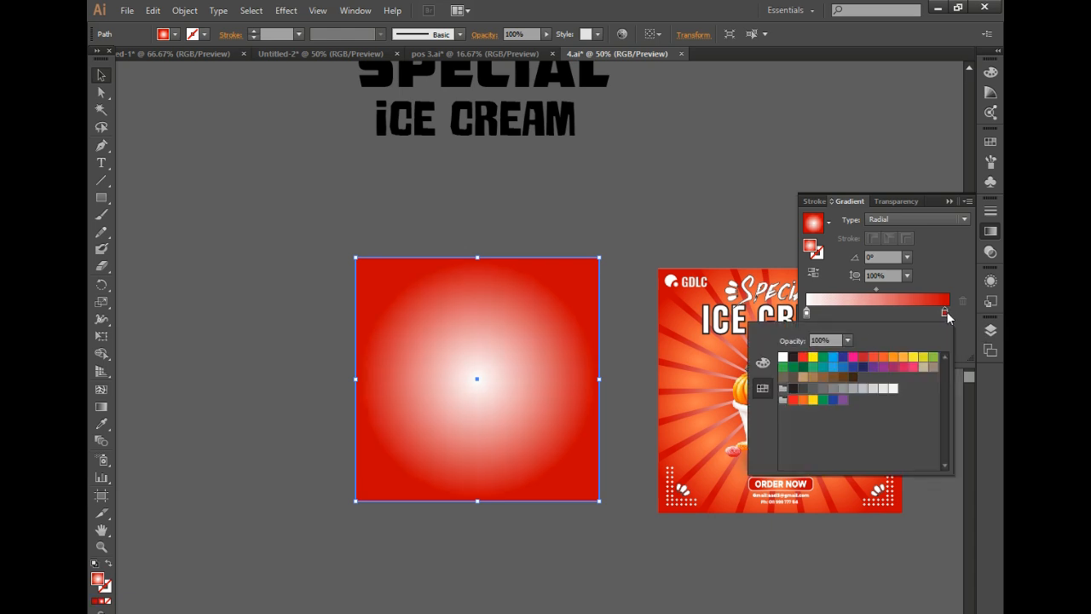
click(863, 357)
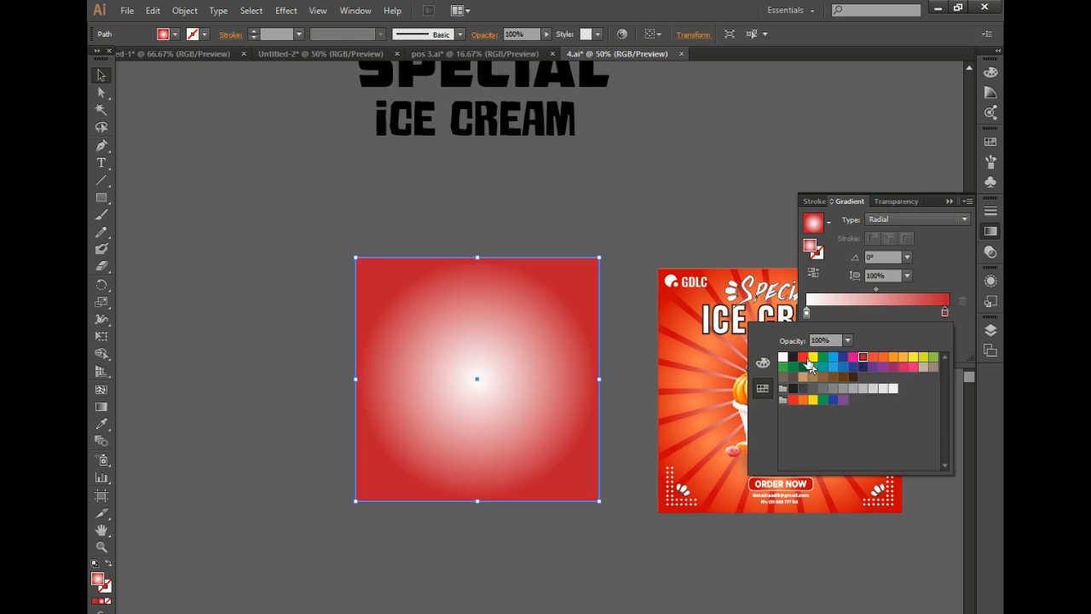
click(802, 358)
click(807, 313)
double_click(807, 314)
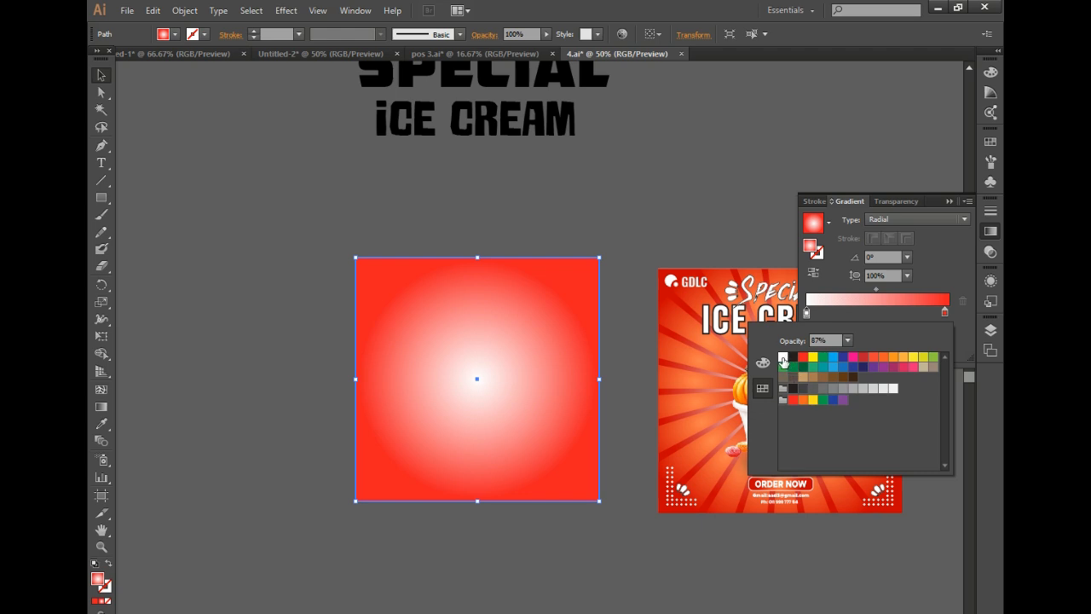
click(895, 219)
click(895, 219)
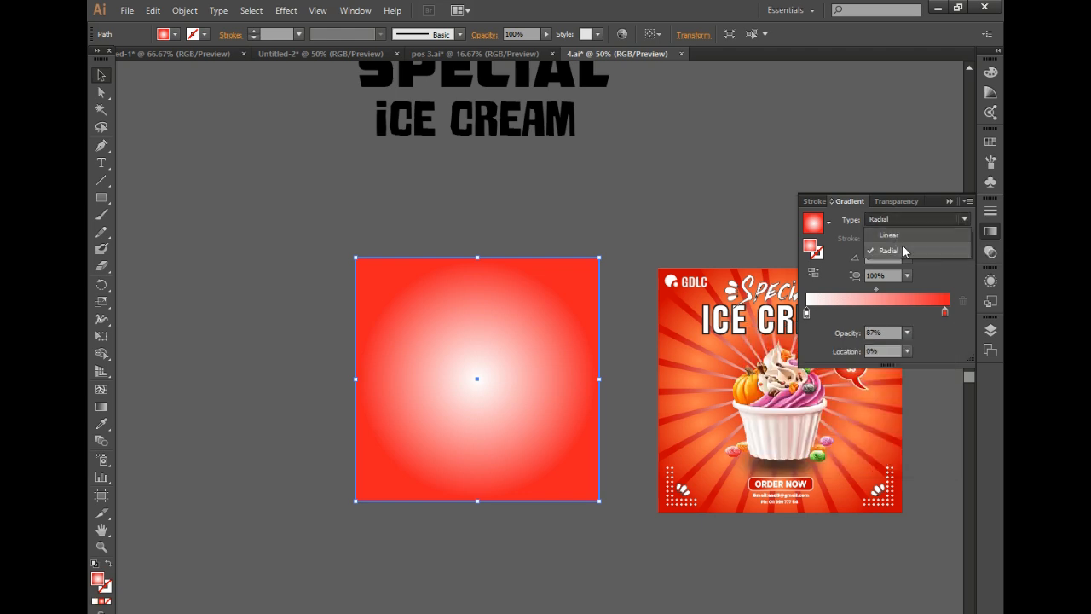
click(901, 247)
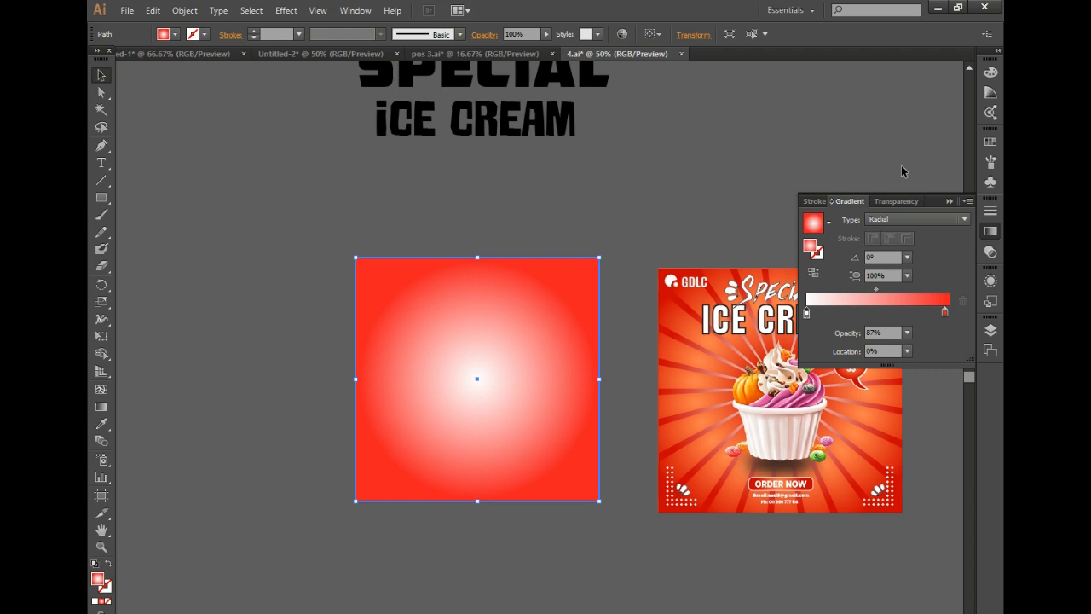
click(588, 224)
click(516, 357)
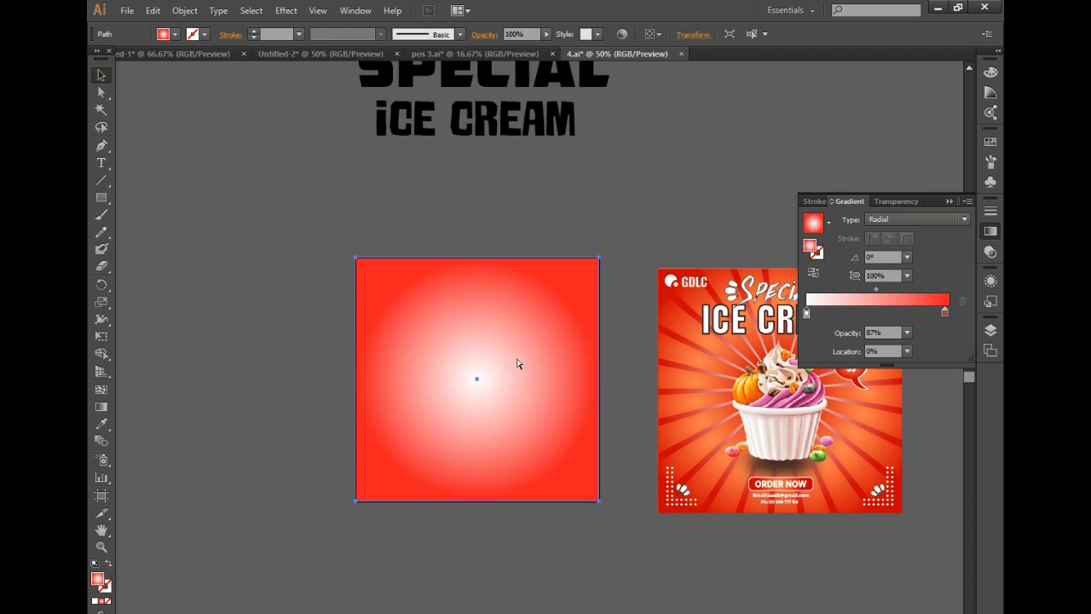
key(ctrl+shift+a)
Step: Draw a vertical bar about 90 px wide and 495 px high, from above the square to its centre, and fill it black
scroll(562, 417, down, 1)
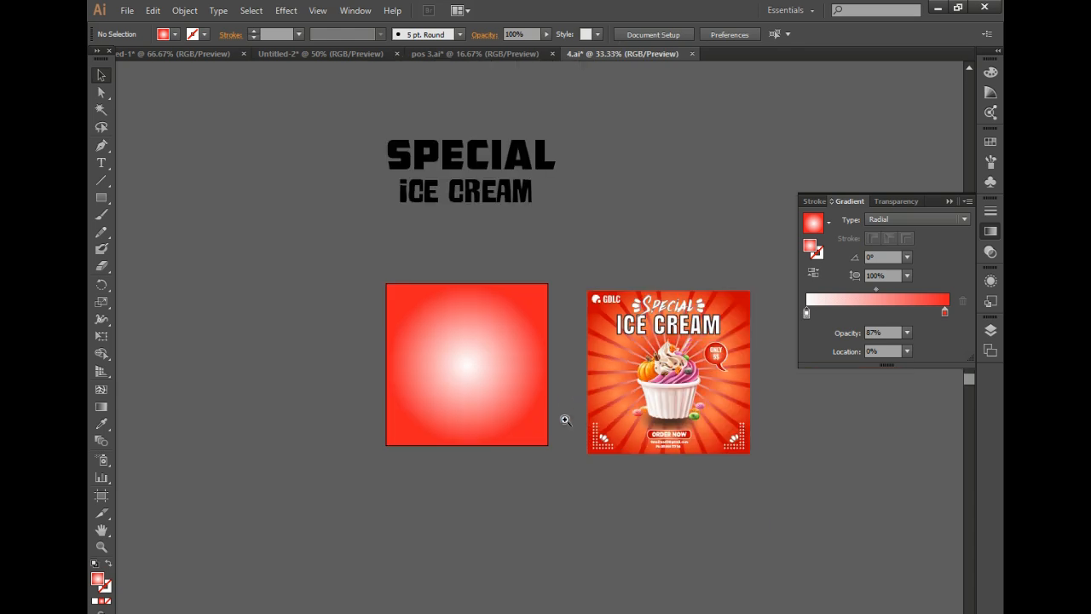
scroll(509, 394, up, 1)
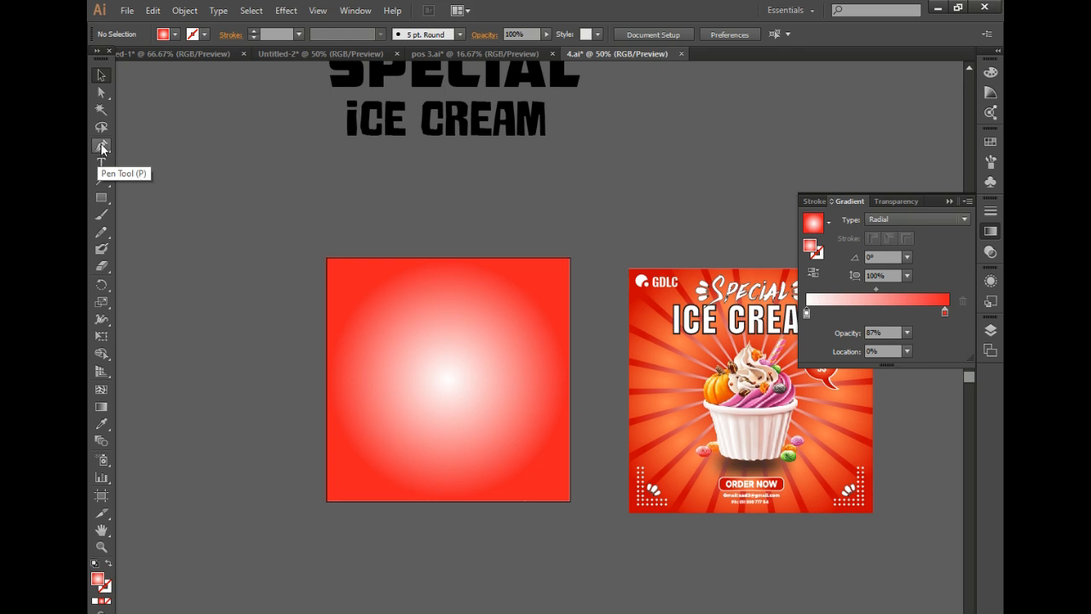
click(102, 201)
drag(433, 201, 462, 379)
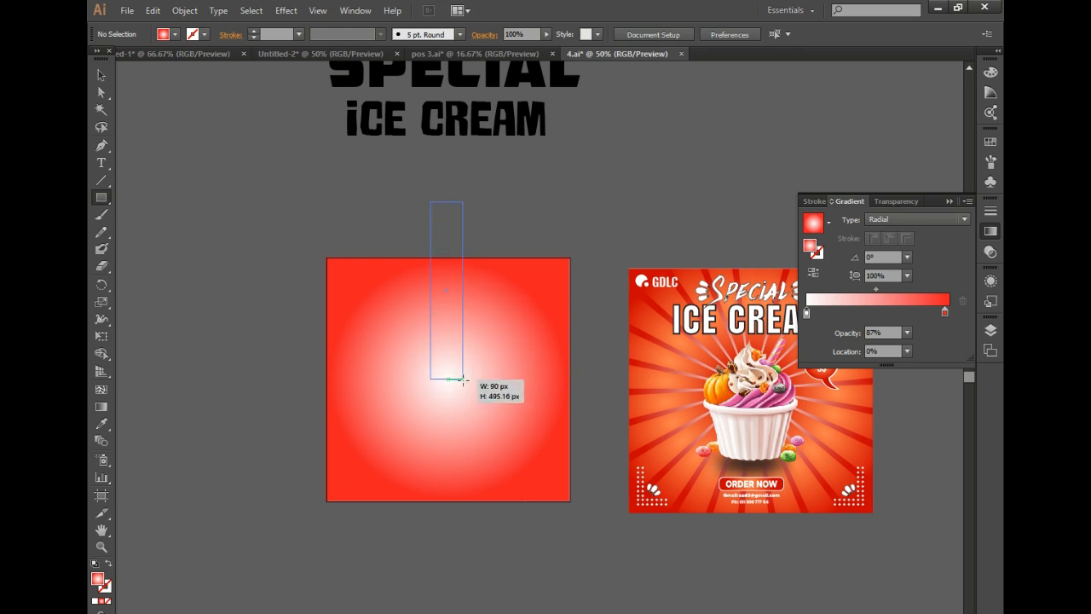
drag(462, 379, 463, 378)
key(v)
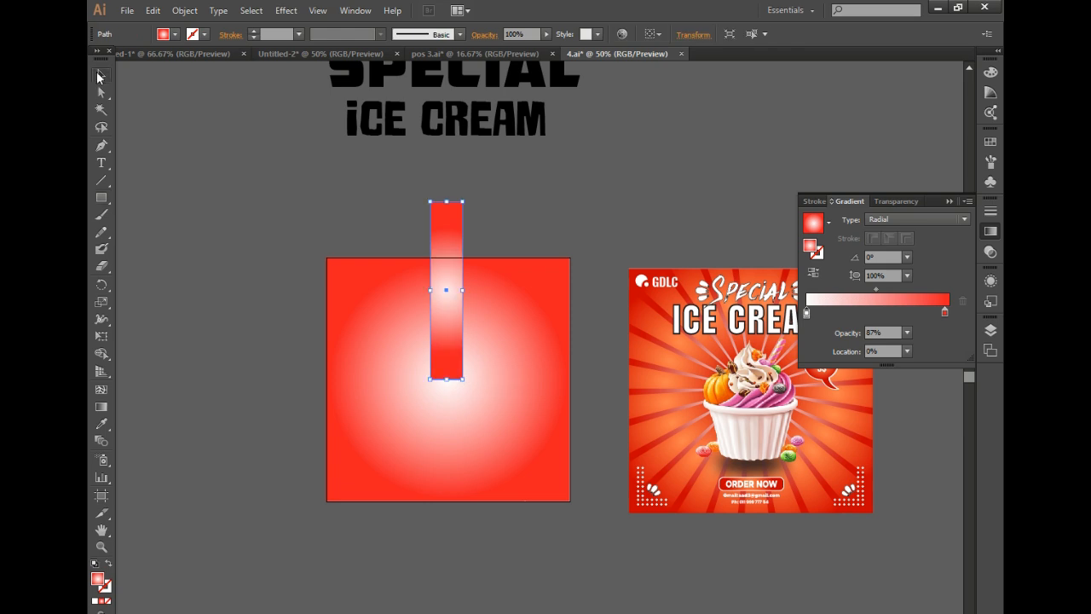
click(170, 40)
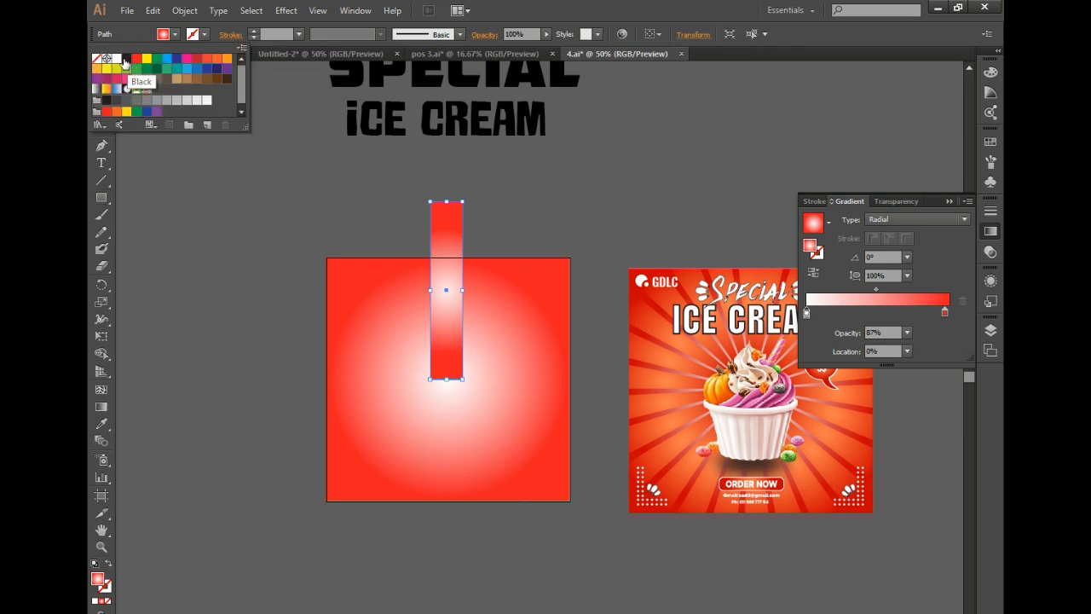
click(138, 90)
click(240, 159)
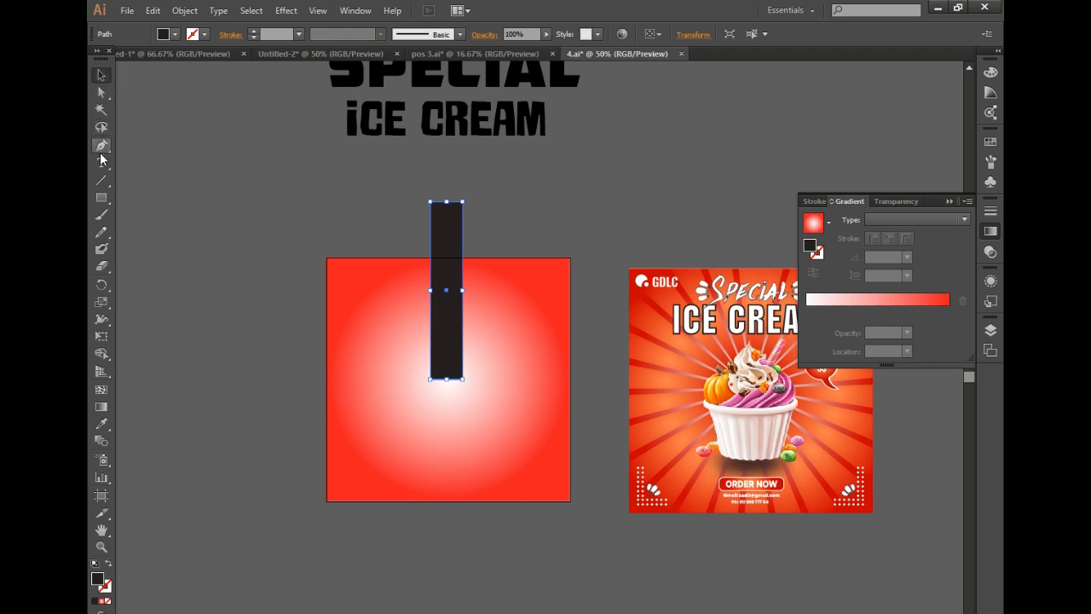
Step: Taper the black bar to a point by moving its lower corner anchors together at the centre of the square
click(101, 92)
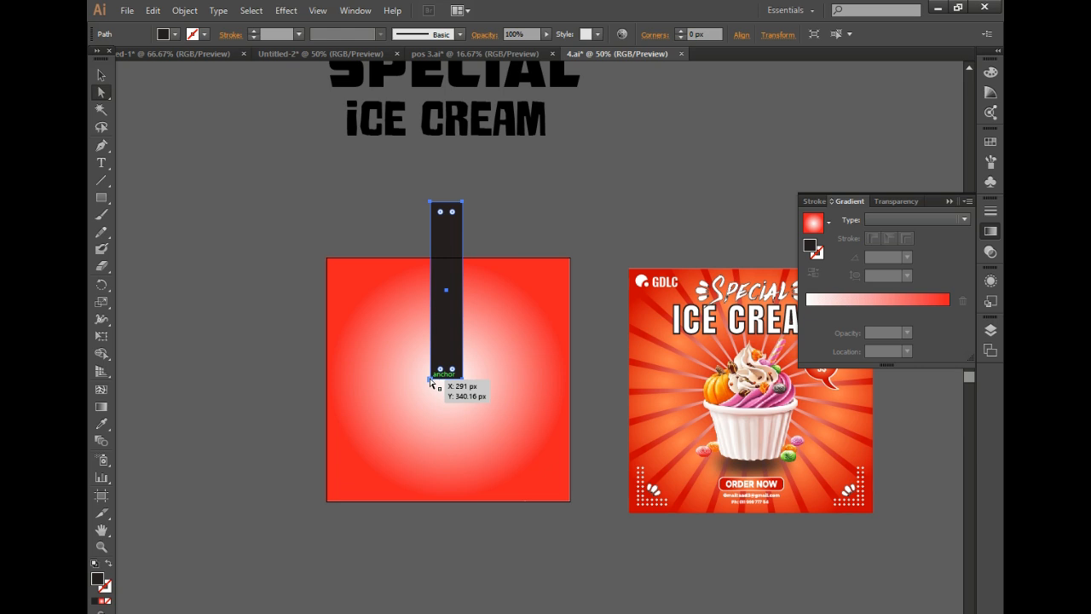
mouse_move(430, 382)
mouse_down()
mouse_move(455, 381)
mouse_move(445, 377)
mouse_up()
click(101, 75)
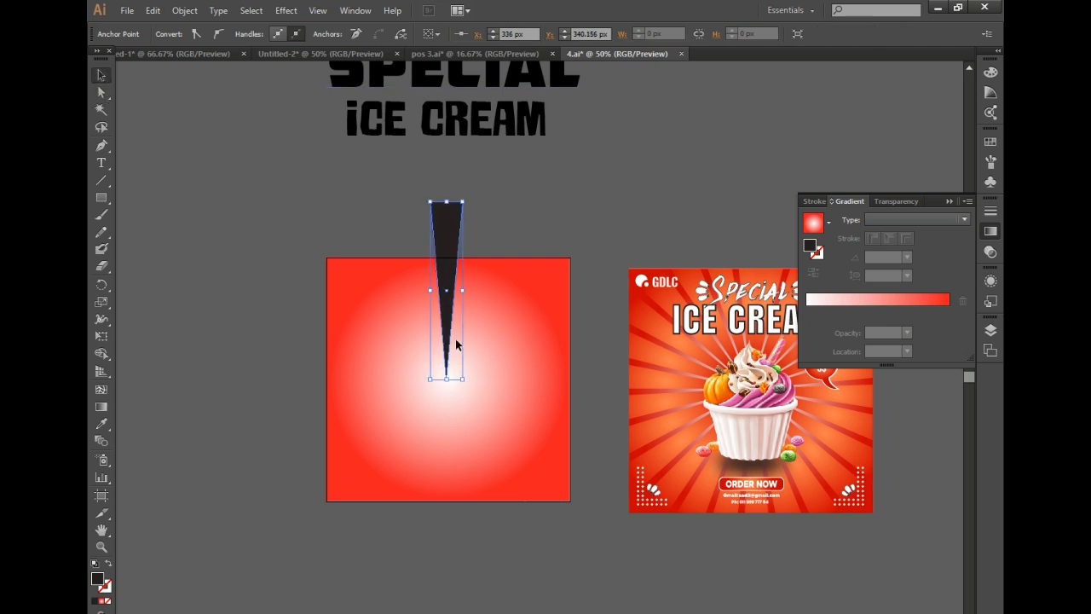
click(101, 285)
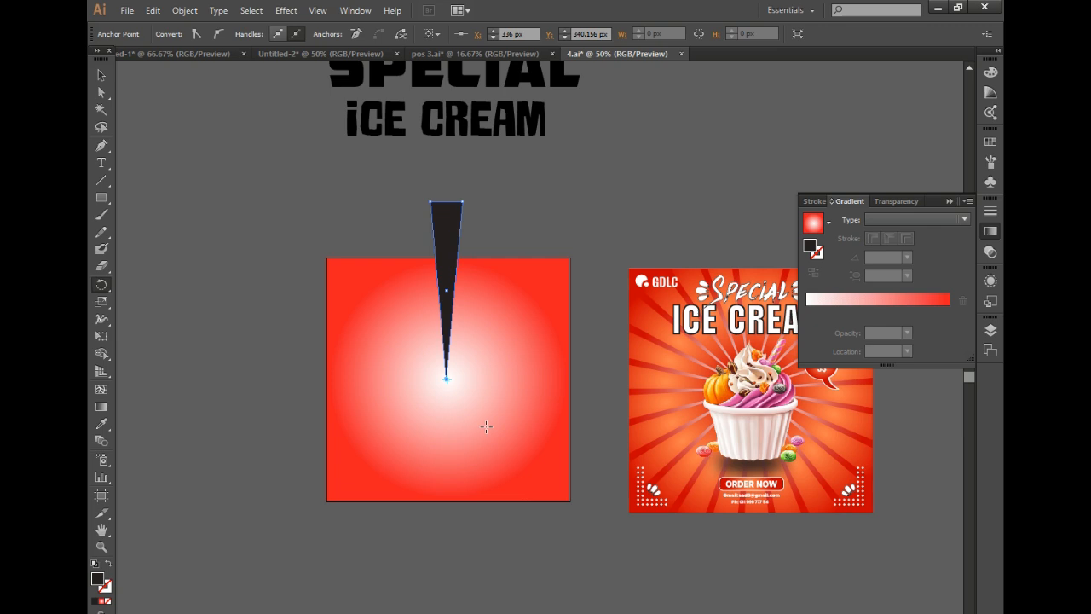
alt+click(446, 377)
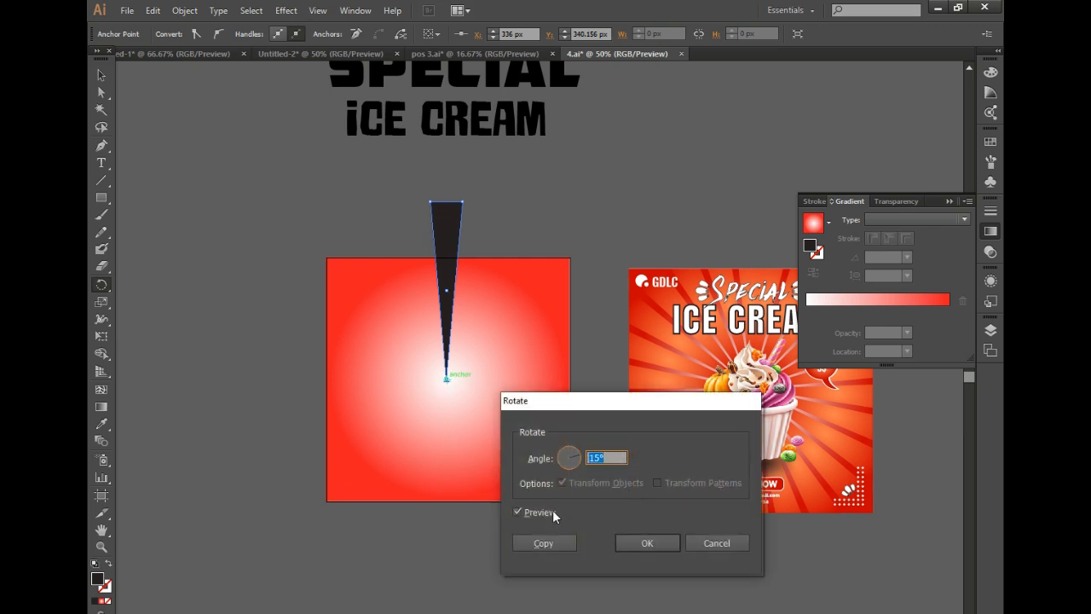
click(528, 512)
click(519, 512)
click(733, 541)
click(99, 79)
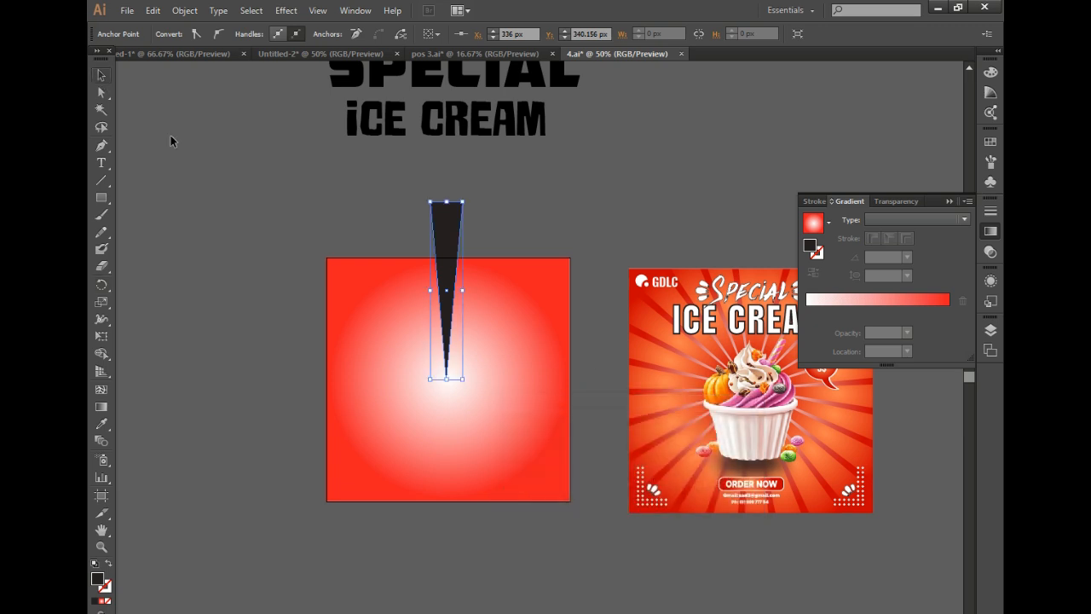
click(170, 138)
Step: Make a copy of the black ray rotated 15° around its pointed lower tip
click(457, 239)
click(102, 285)
alt+click(445, 377)
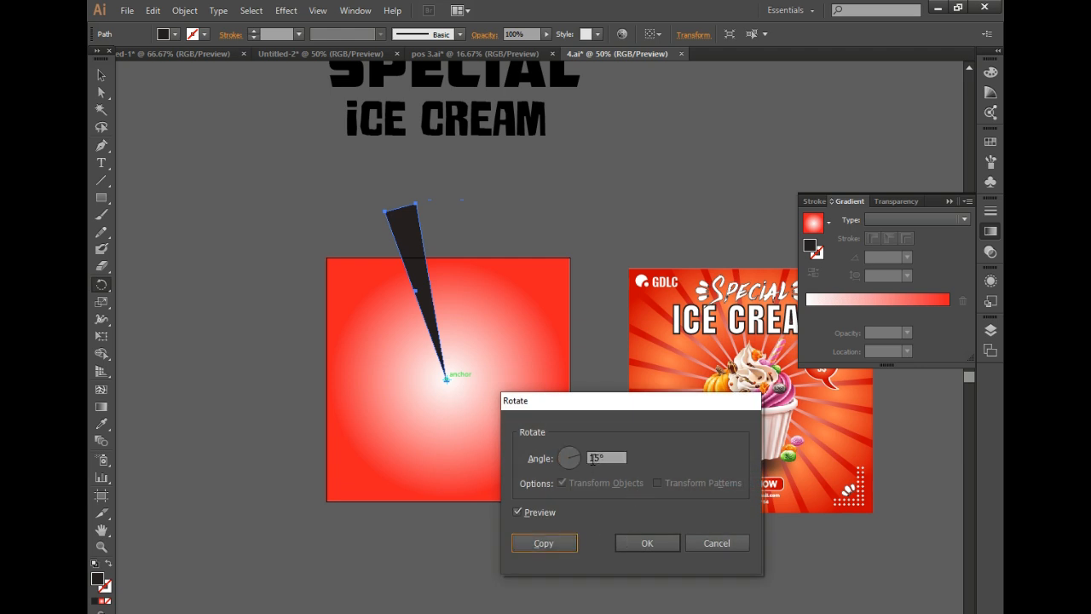
click(542, 537)
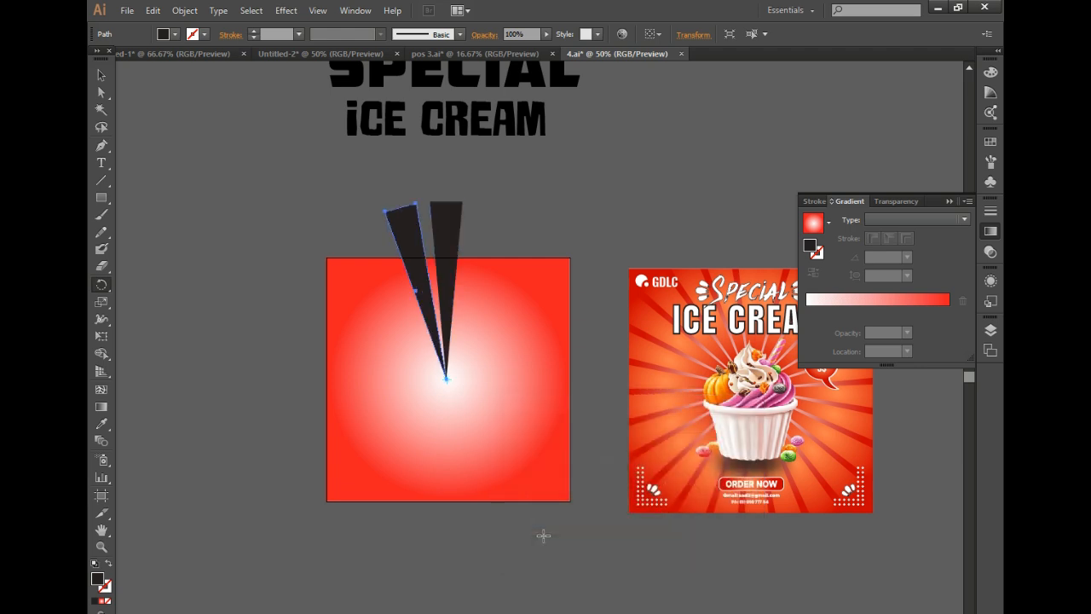
Step: Repeat the 15° rotated copy until the black rays form a full circle, undoing the surplus copies
key(ctrl+d)
key(ctrl+d)
key(ctrl+d)
key(ctrl+d)
key(ctrl+d)
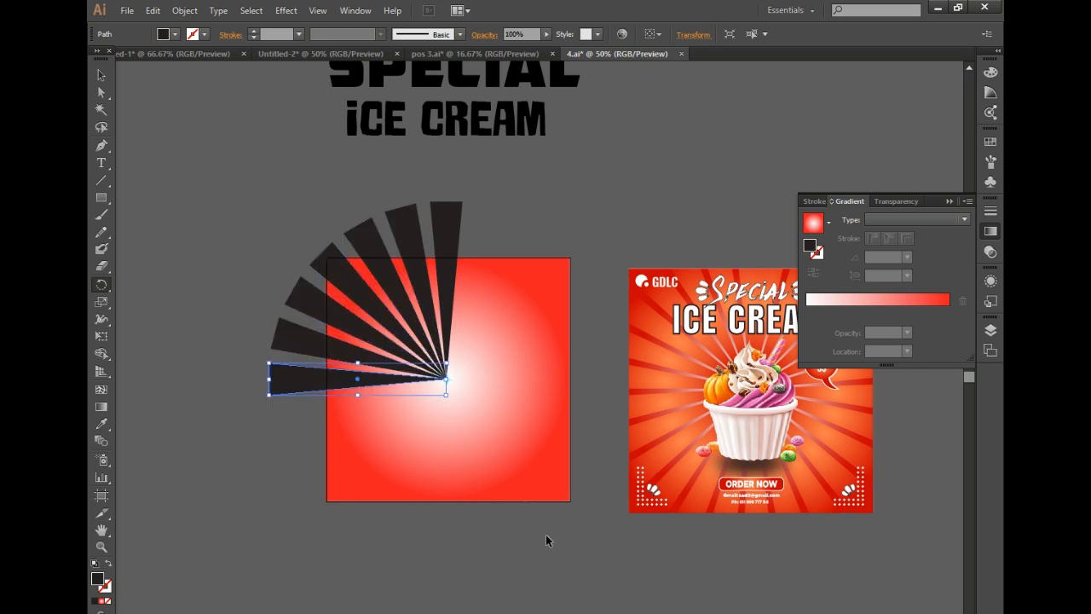
key(ctrl+d)
key(ctrl+d)
key(ctrl+d)
key(ctrl+d)
key(ctrl+d)
key(ctrl+d)
key(ctrl+d)
key(ctrl+d)
key(ctrl+d)
key(ctrl+d)
key(ctrl+d)
key(ctrl+d)
key(ctrl+d)
key(ctrl+d)
key(ctrl+d)
key(ctrl+d)
key(ctrl+d)
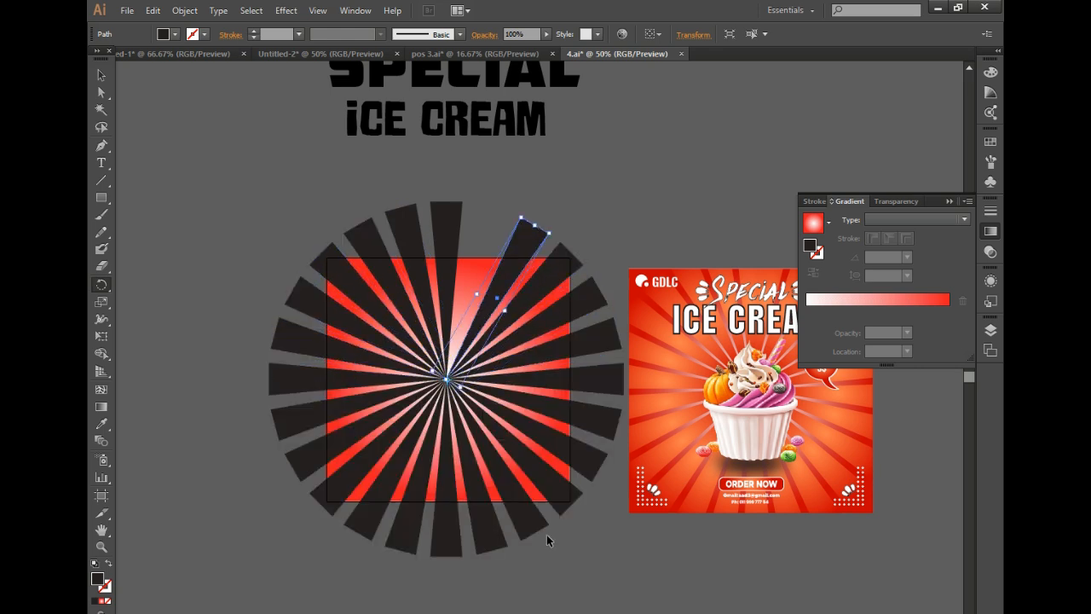
key(ctrl+z)
key(ctrl+z)
click(100, 75)
click(686, 488)
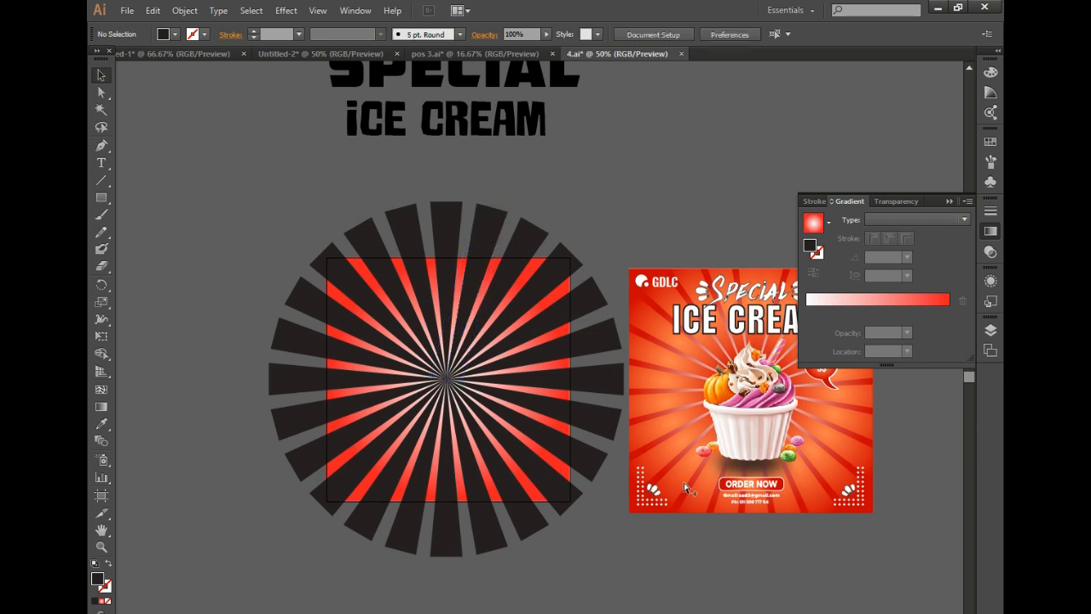
Step: Select all the black rays of the sunburst and group them
scroll(217, 338, down, 1)
scroll(317, 365, up, 1)
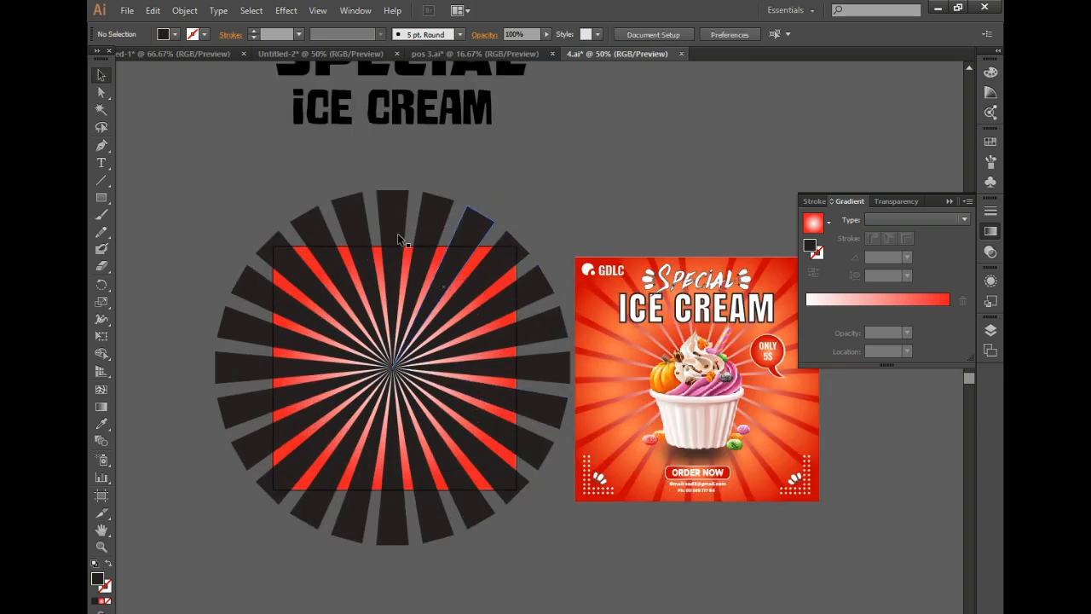
click(516, 255)
drag(548, 192, 213, 479)
key(ctrl+g)
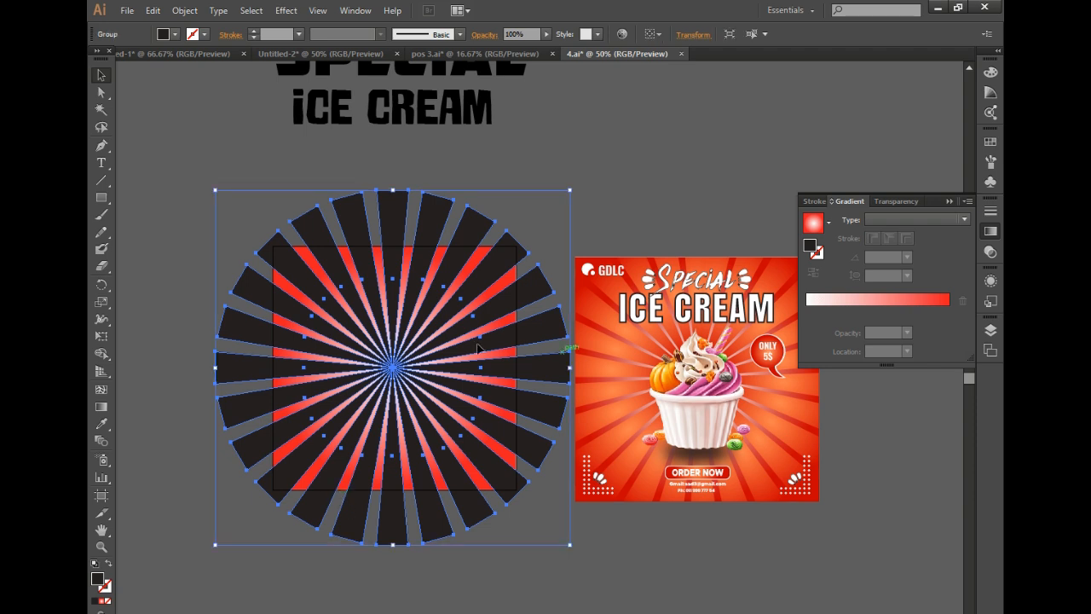
Step: Fill the grouped sunburst rays with the white-to-red radial gradient
scroll(554, 358, down, 1)
scroll(545, 358, up, 1)
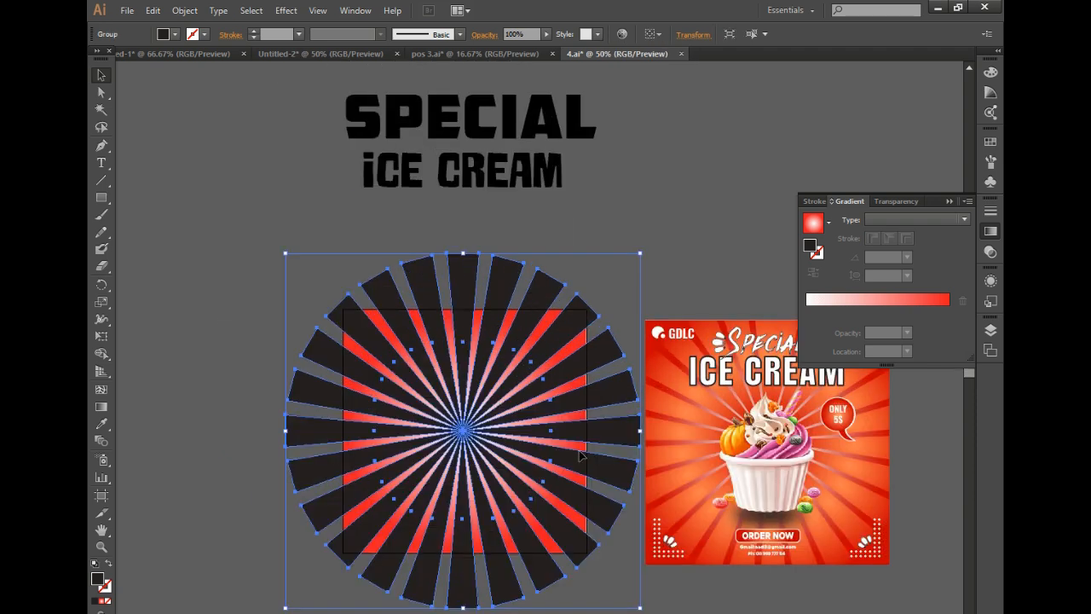
scroll(507, 369, down, 1)
scroll(533, 350, up, 1)
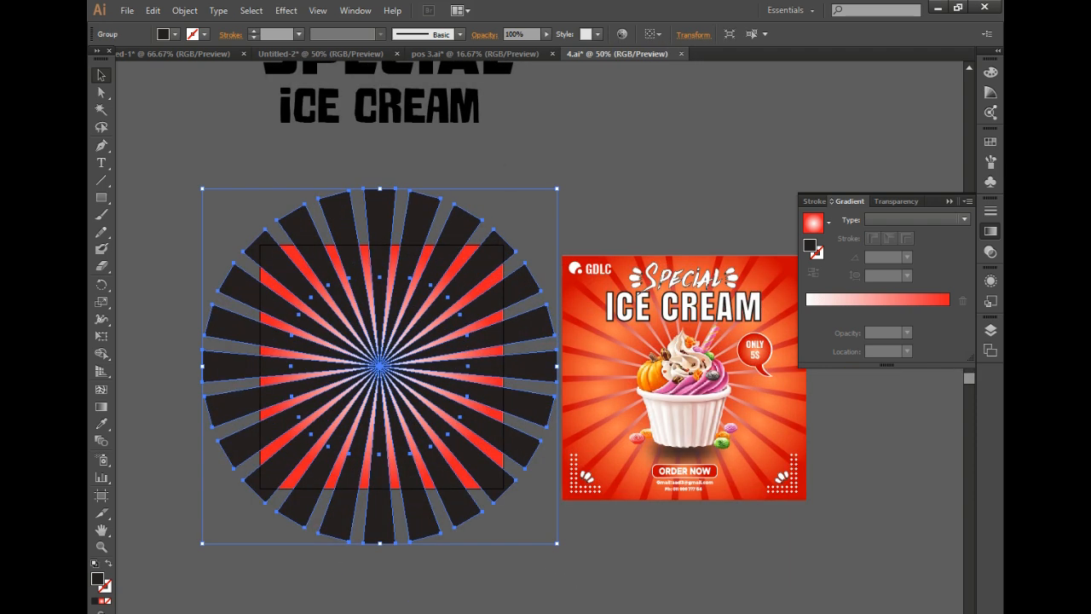
click(102, 601)
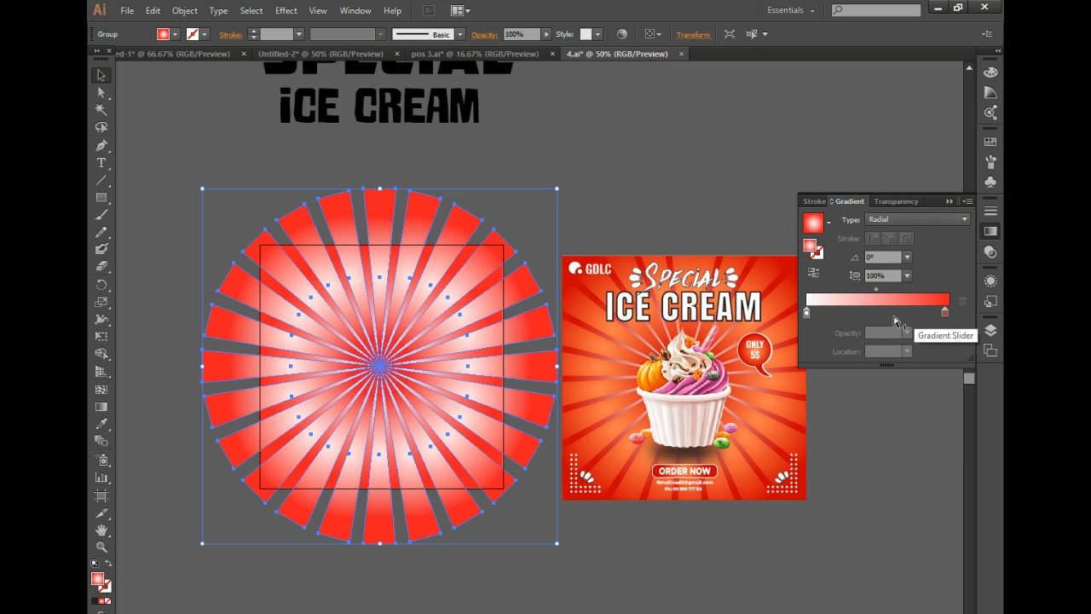
mouse_move(810, 314)
mouse_down()
mouse_move(832, 312)
mouse_move(799, 314)
mouse_up()
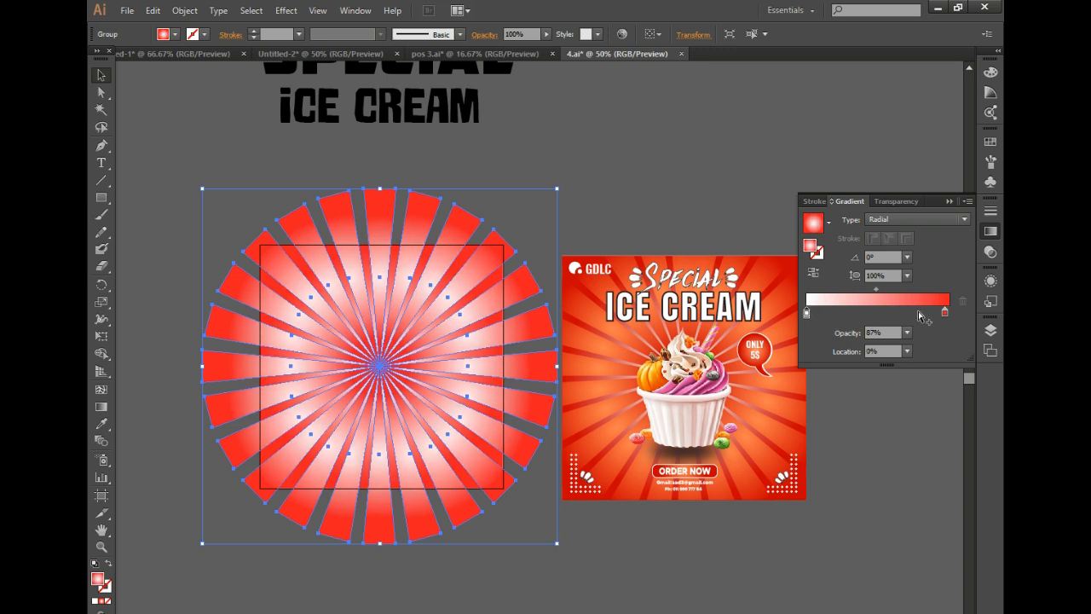
Step: Add a middle stop to the rays' gradient, colour it orange-red and place it at 48.77%
click(866, 315)
double_click(867, 314)
click(872, 358)
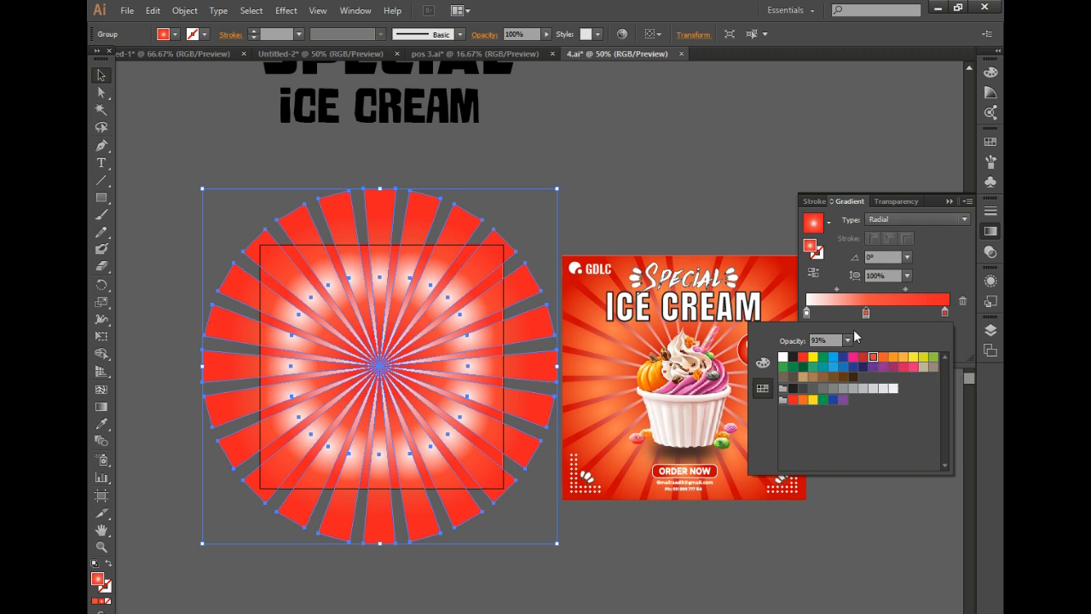
click(808, 319)
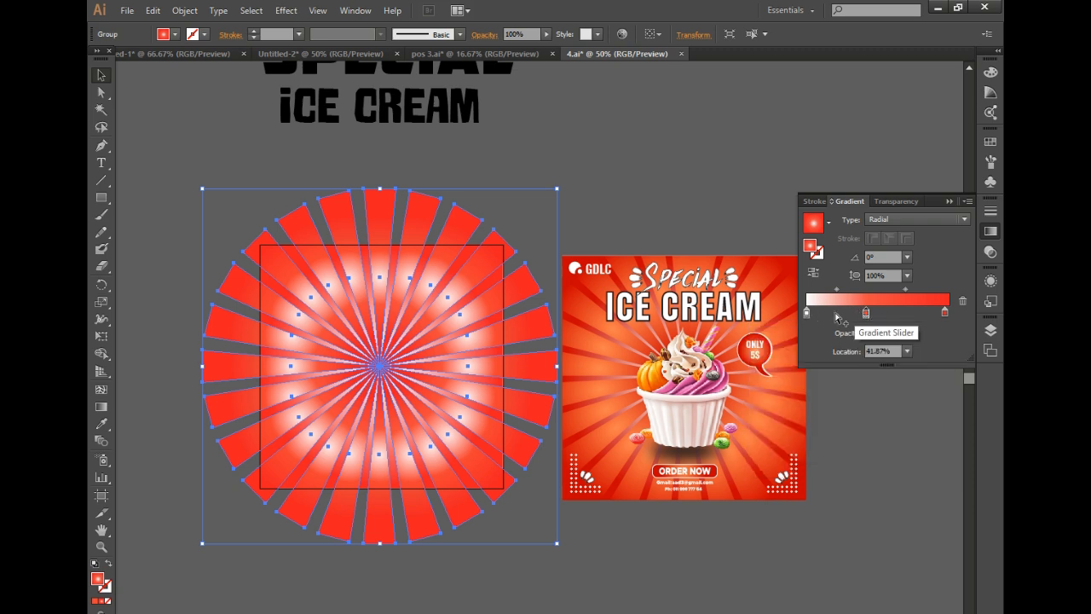
mouse_move(808, 315)
mouse_down()
mouse_move(866, 318)
mouse_move(798, 317)
mouse_move(867, 314)
mouse_move(789, 312)
mouse_up()
drag(865, 313, 876, 314)
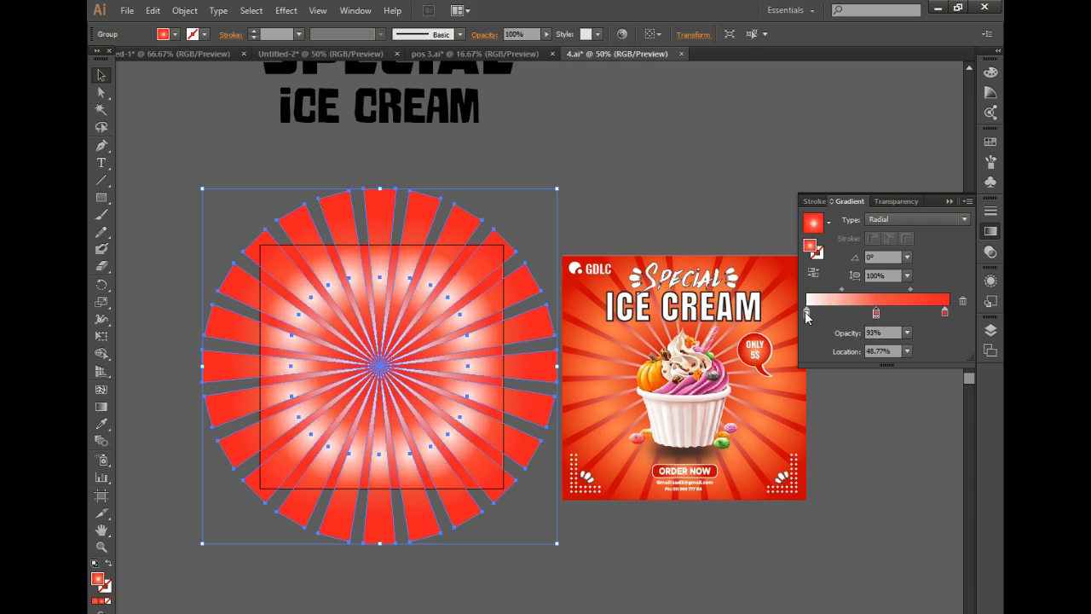
Step: Recolour the rays' inner gradient stop to light orange C=0 M=35 Y=85 K=0 and move the middle stop to the outer end
double_click(807, 314)
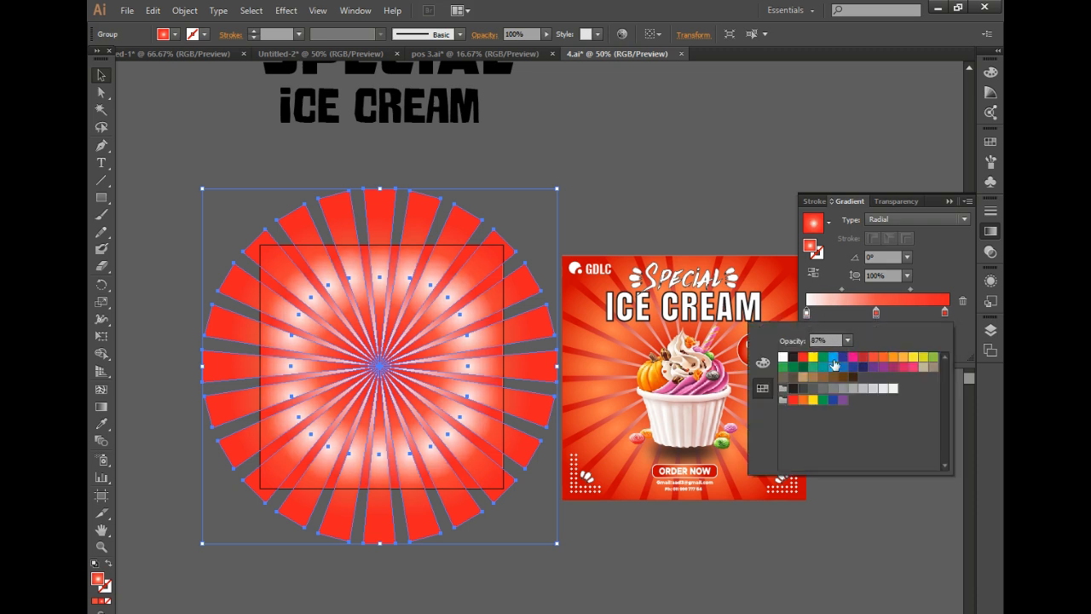
click(883, 357)
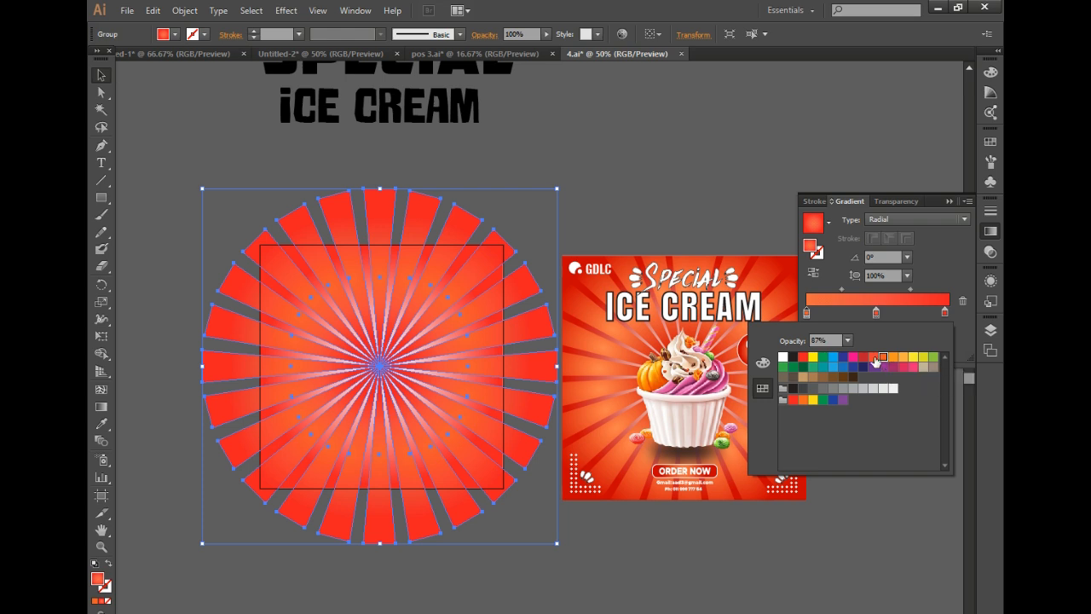
click(892, 357)
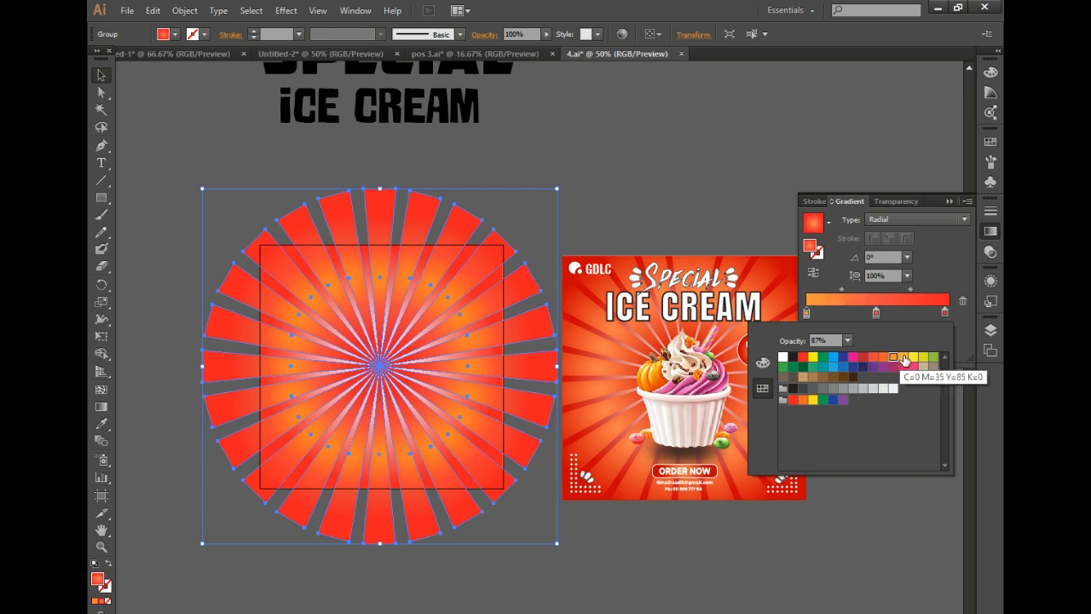
click(904, 359)
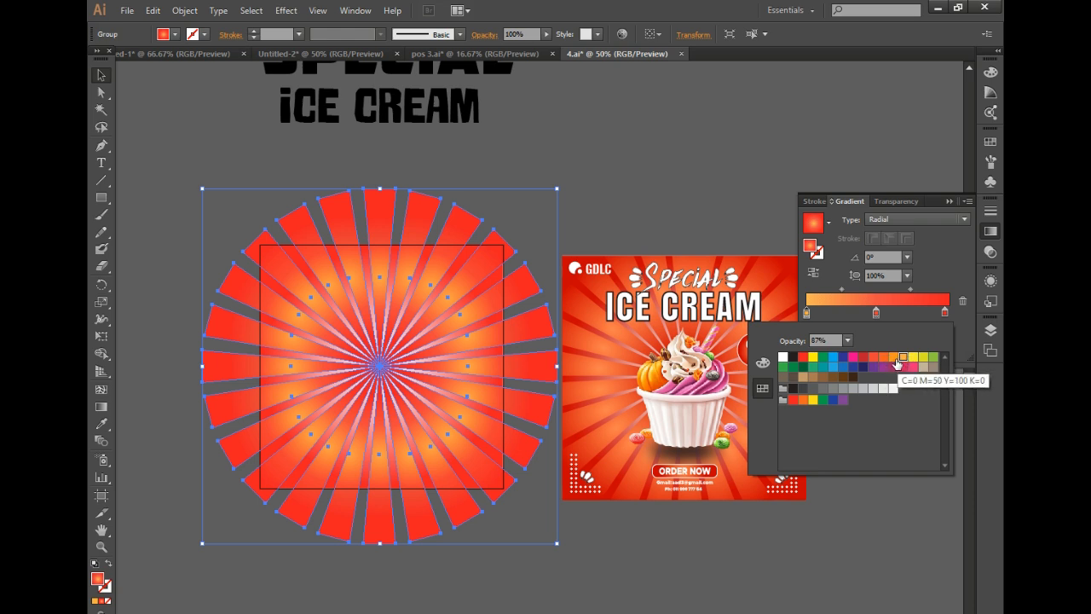
click(876, 312)
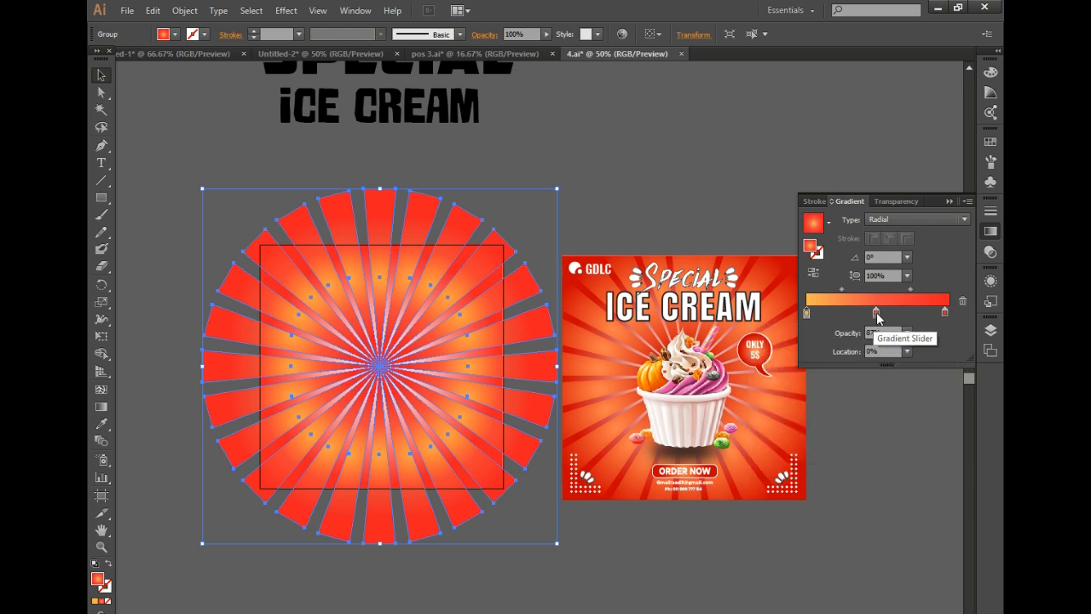
drag(876, 312, 946, 312)
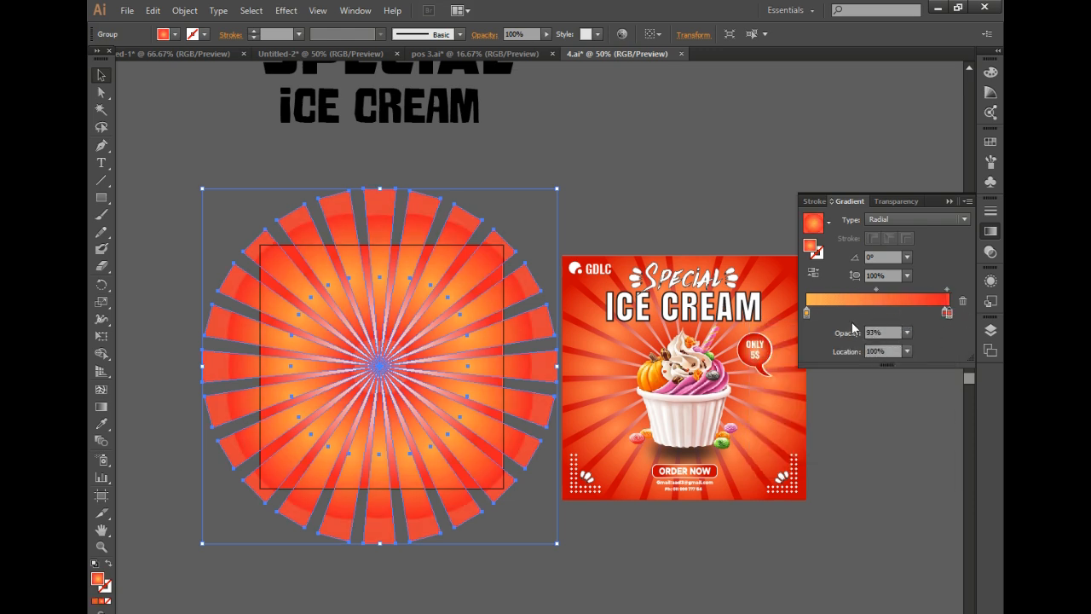
Step: Try orange-red, orange and yellow on the rays' inner gradient stop, then set it to light orange C=0 M=35 Y=85 K=0
double_click(806, 311)
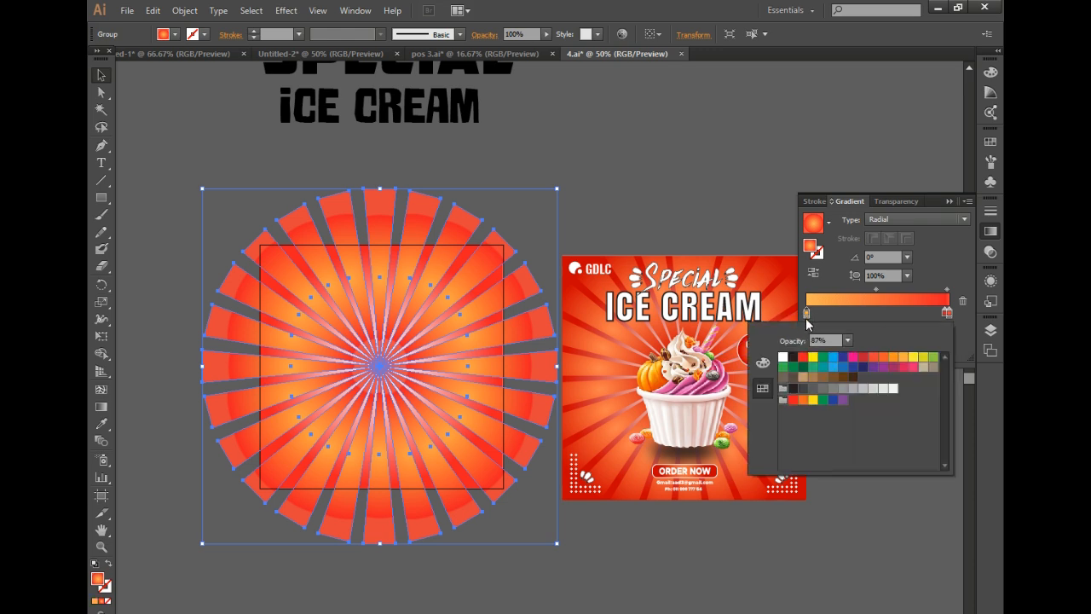
click(874, 358)
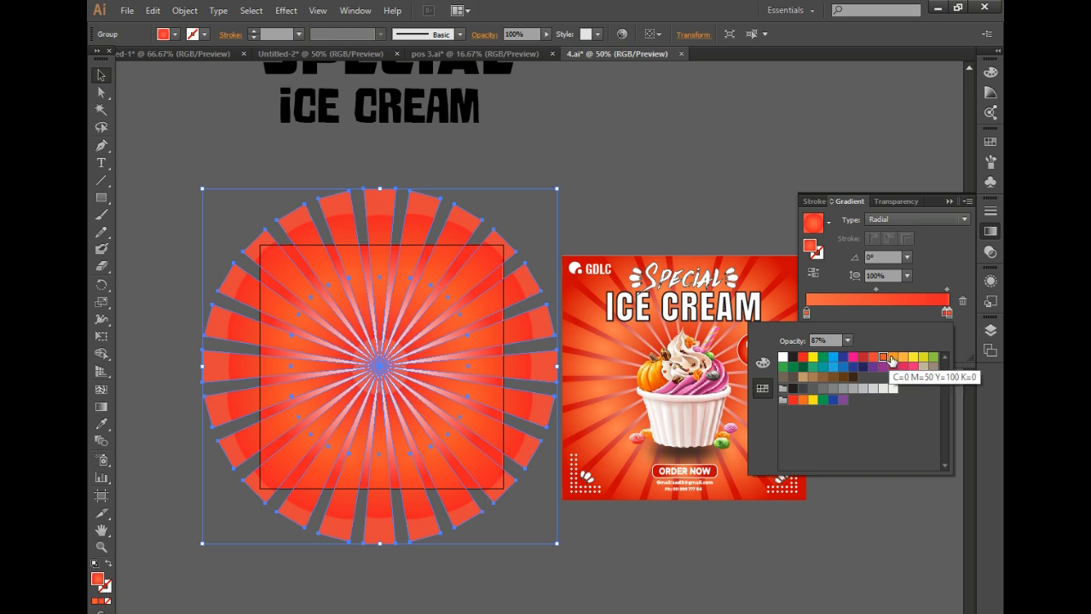
click(892, 356)
click(812, 358)
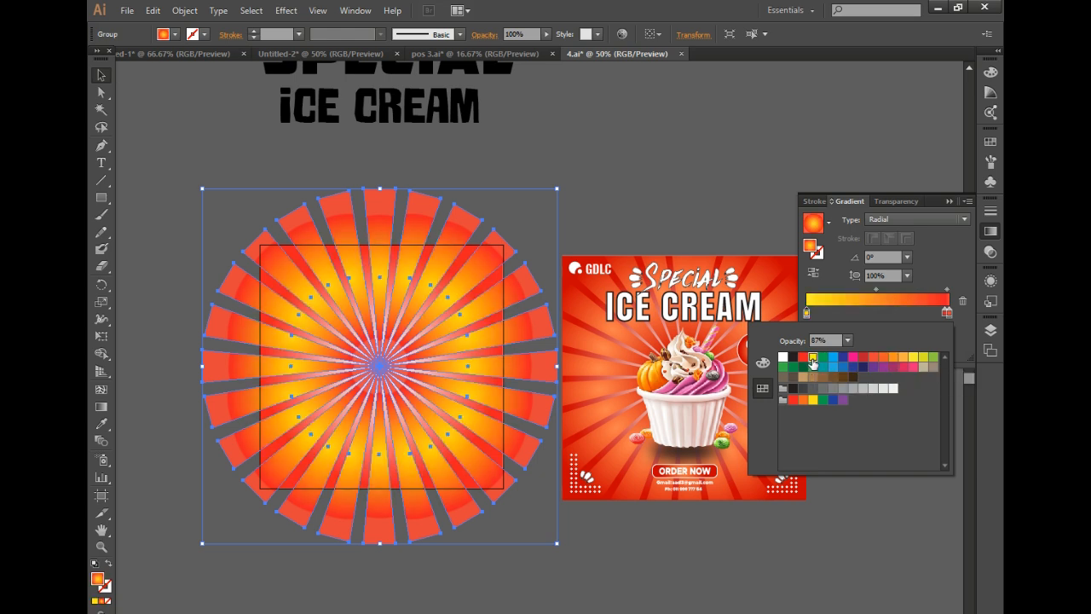
click(903, 357)
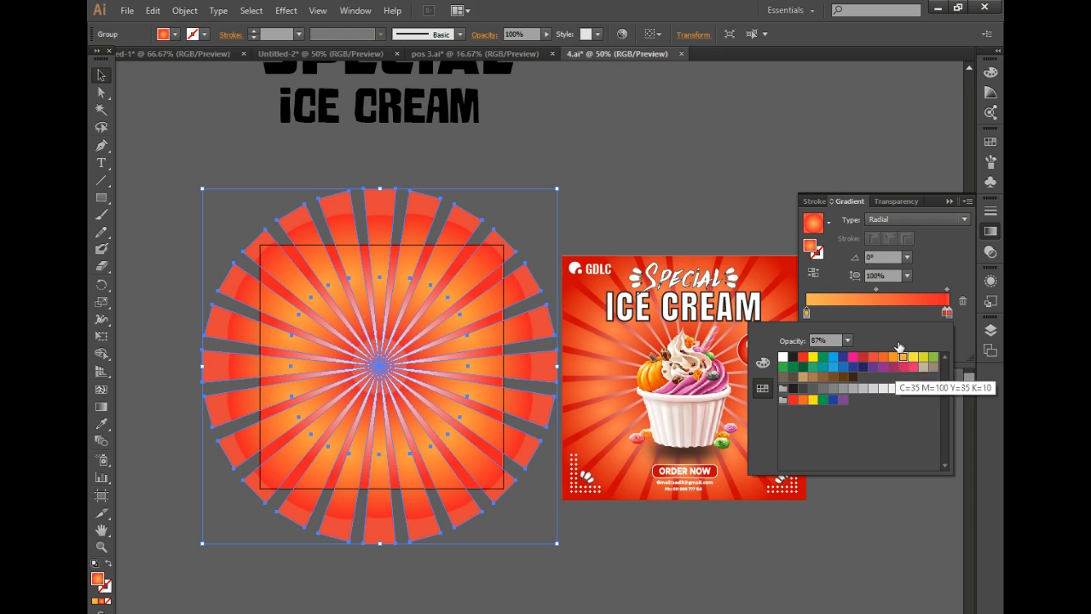
click(616, 213)
click(617, 214)
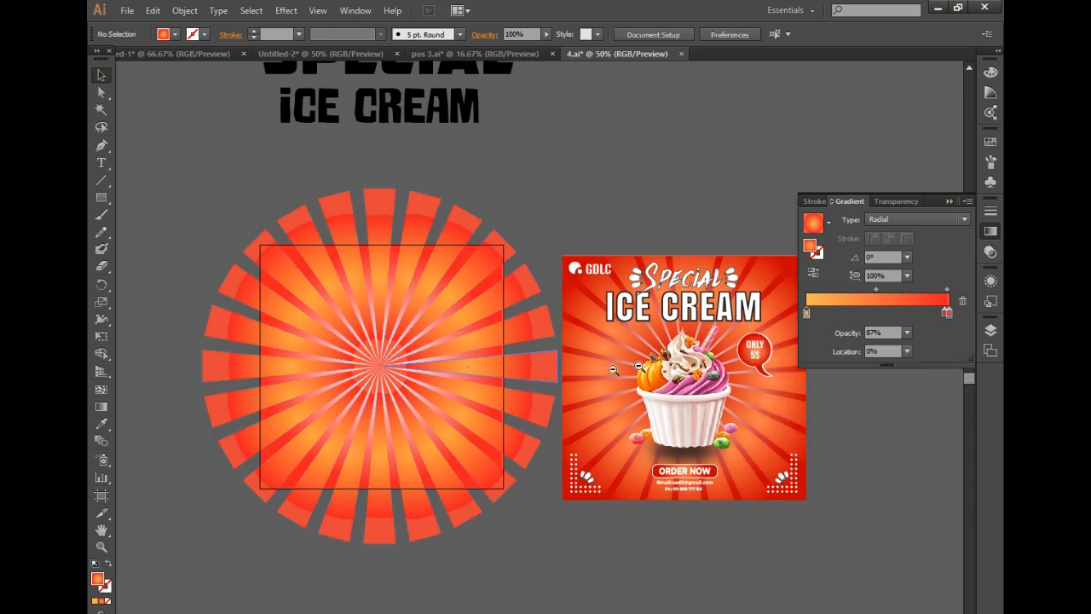
Step: Apply the reference poster's background gradient to the sunburst rays by sampling it with the Eyedropper
click(602, 344)
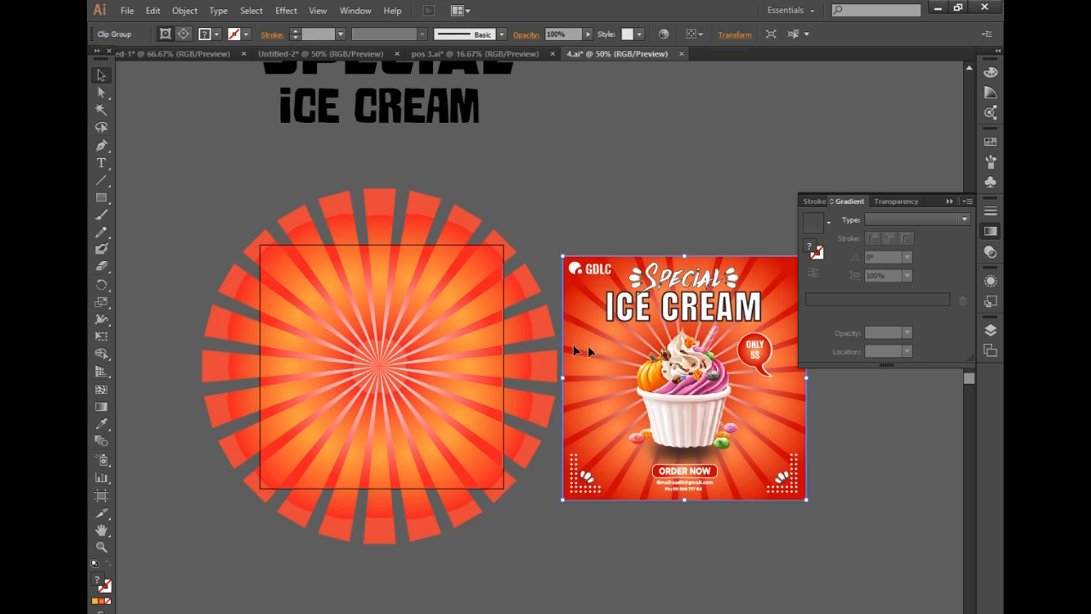
click(569, 243)
click(460, 317)
click(101, 423)
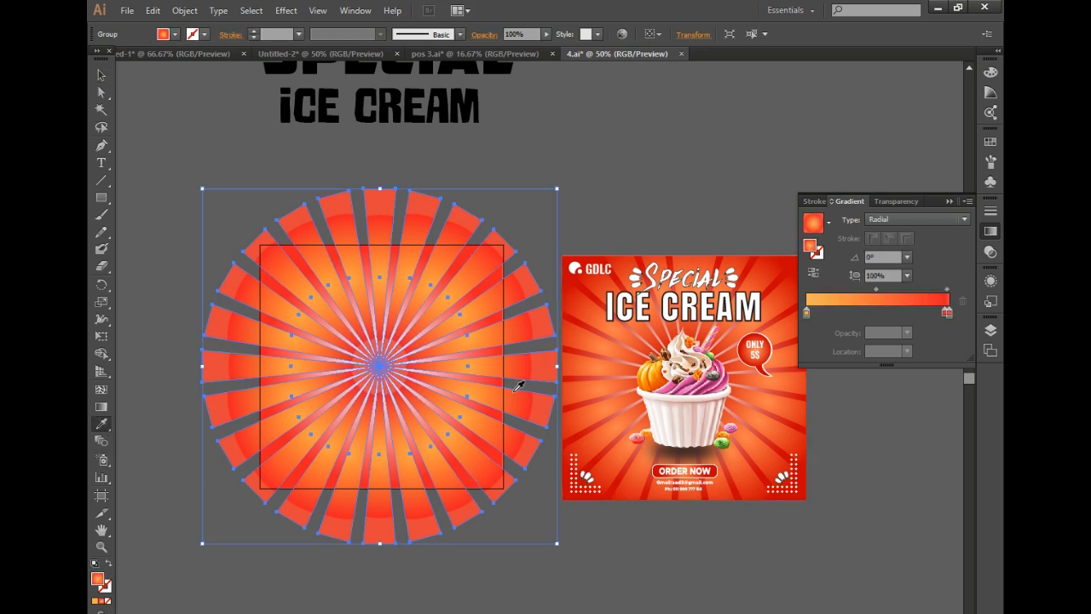
click(594, 335)
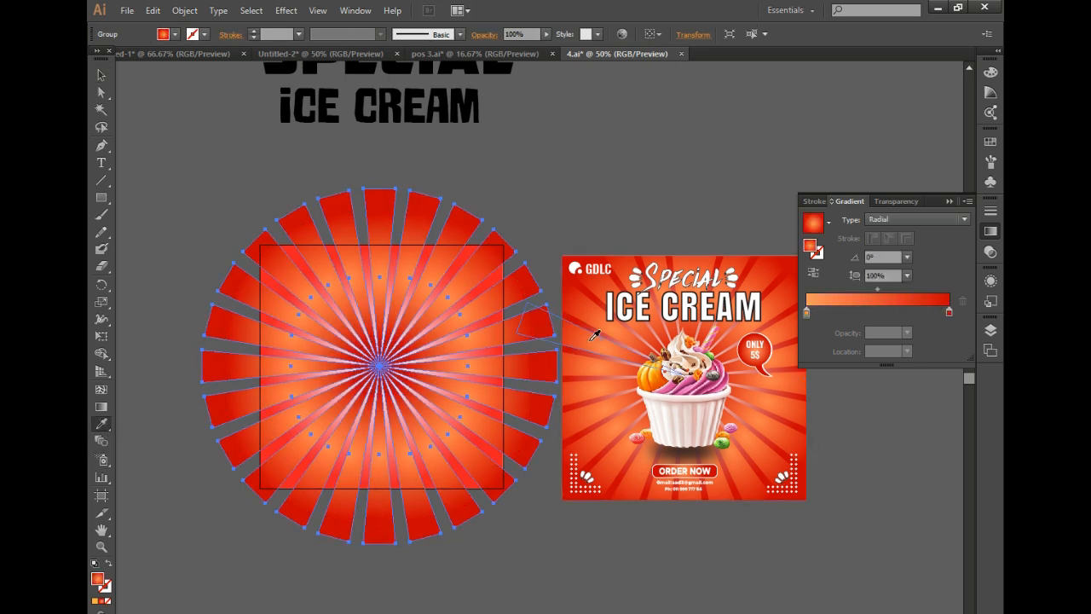
click(101, 75)
click(159, 89)
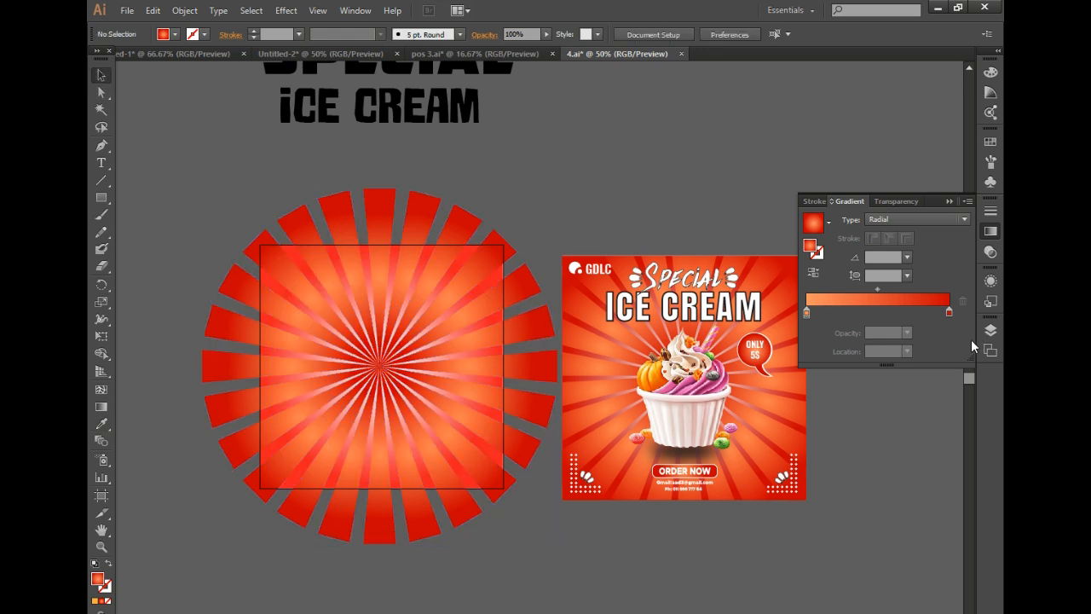
double_click(806, 313)
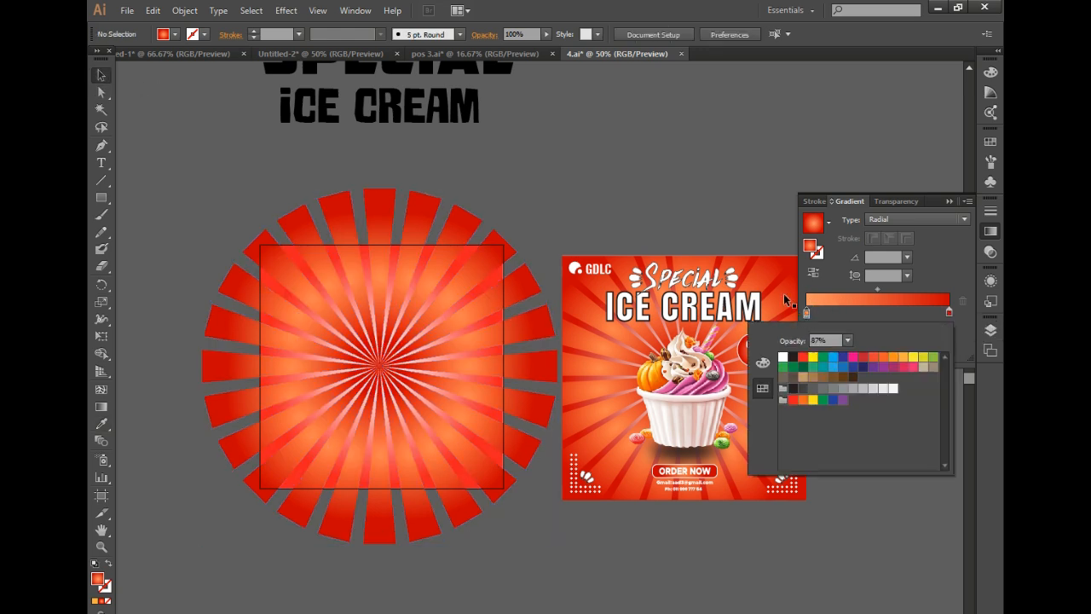
click(724, 179)
Step: Draw a square matching the artboard over the sunburst and swap its fill and stroke, leaving it unfilled with the gradient as outline
click(545, 293)
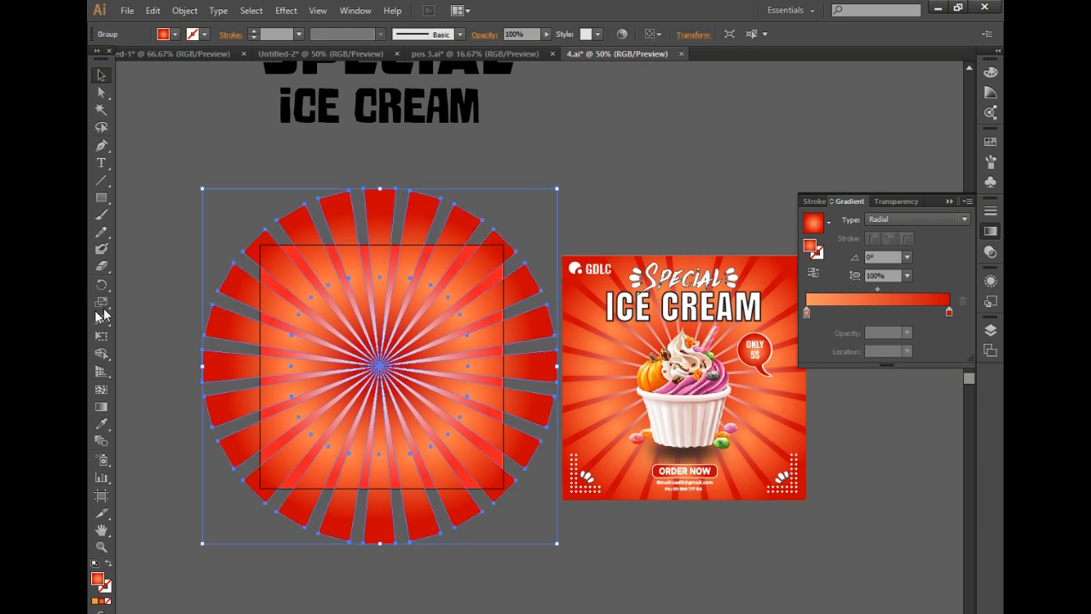
click(101, 197)
mouse_move(260, 246)
mouse_down()
mouse_move(499, 438)
mouse_move(502, 488)
mouse_up()
click(100, 75)
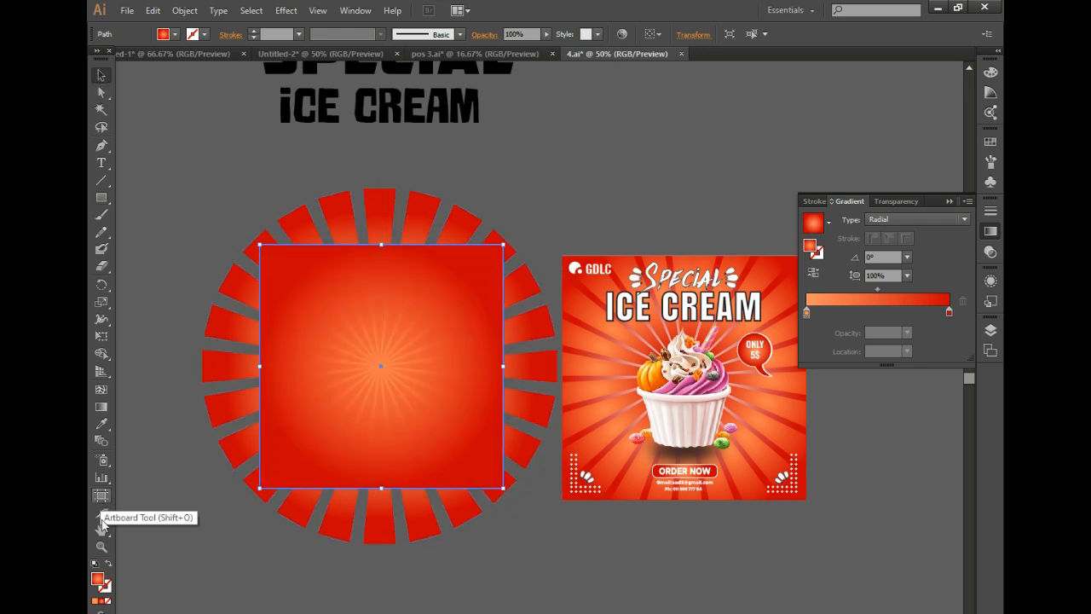
click(107, 565)
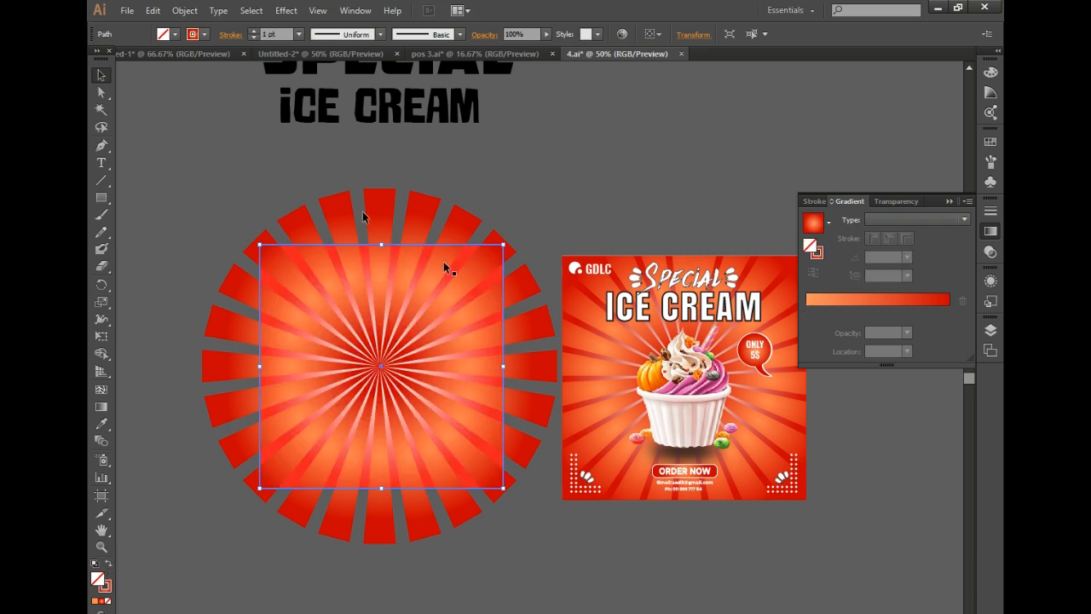
Step: Clip the sunburst rays to the artboard-sized square with a clipping mask
shift+click(477, 226)
right_click(471, 225)
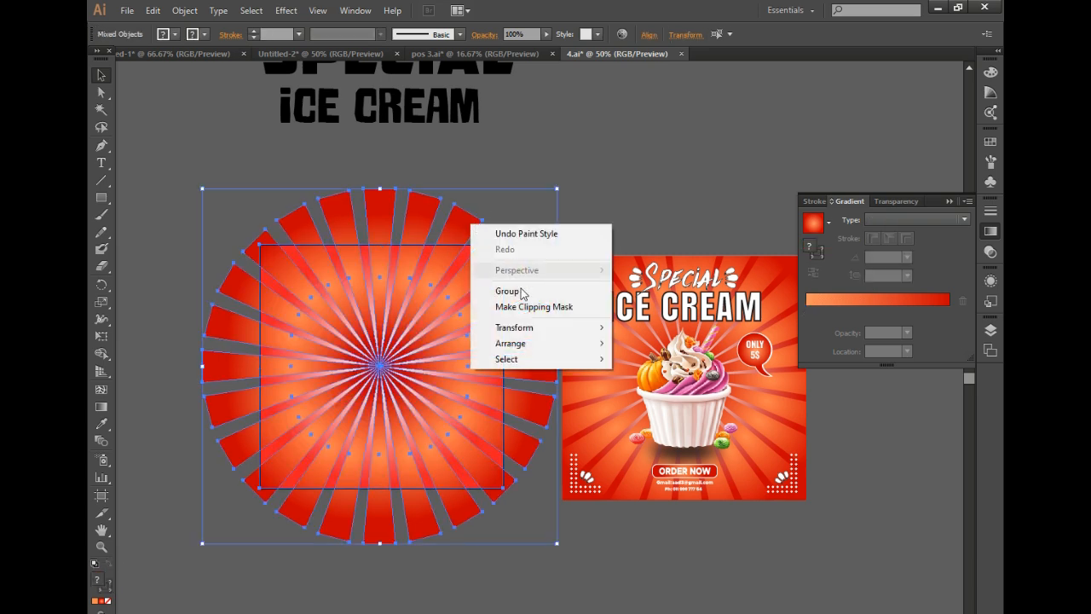
click(523, 307)
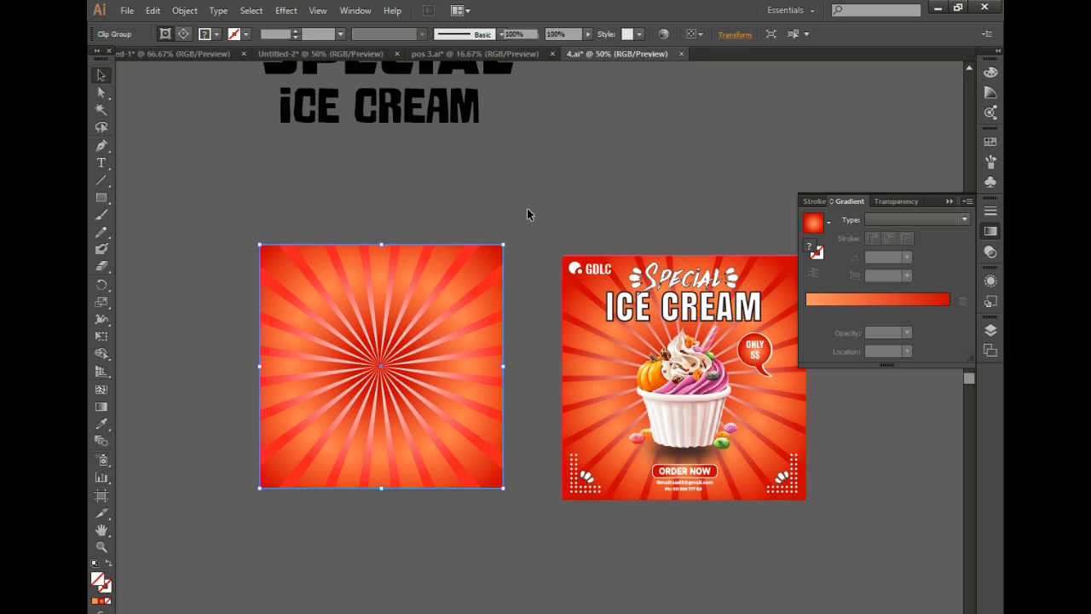
click(527, 210)
Step: Copy the ice cream cup from the reference poster onto the sunburst background and bring it to the front
ctrl+alt+click(516, 348)
ctrl+alt+click(516, 348)
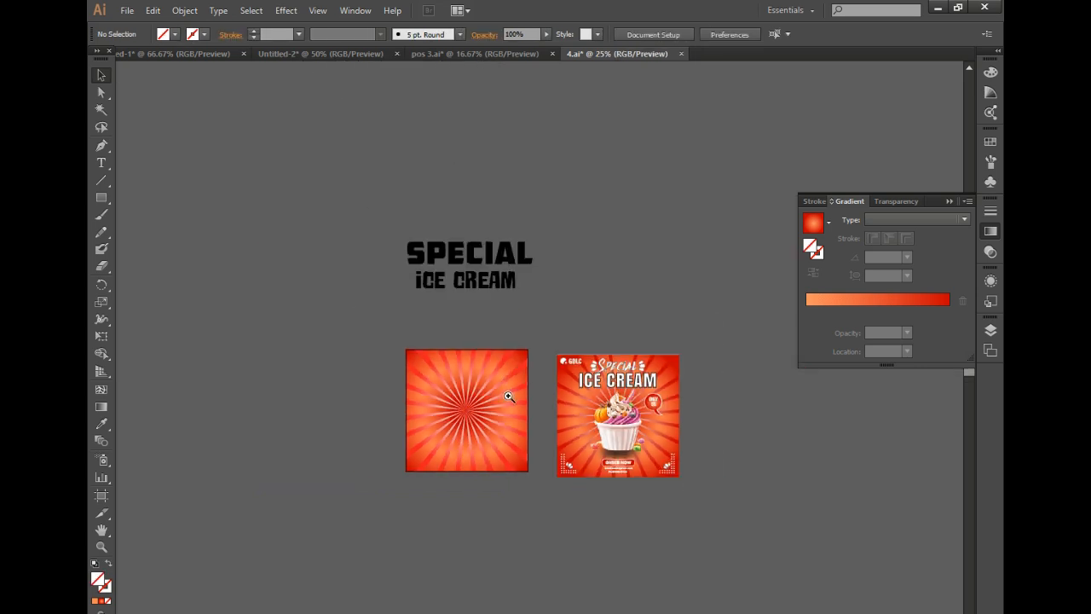
ctrl+click(510, 396)
ctrl+click(545, 379)
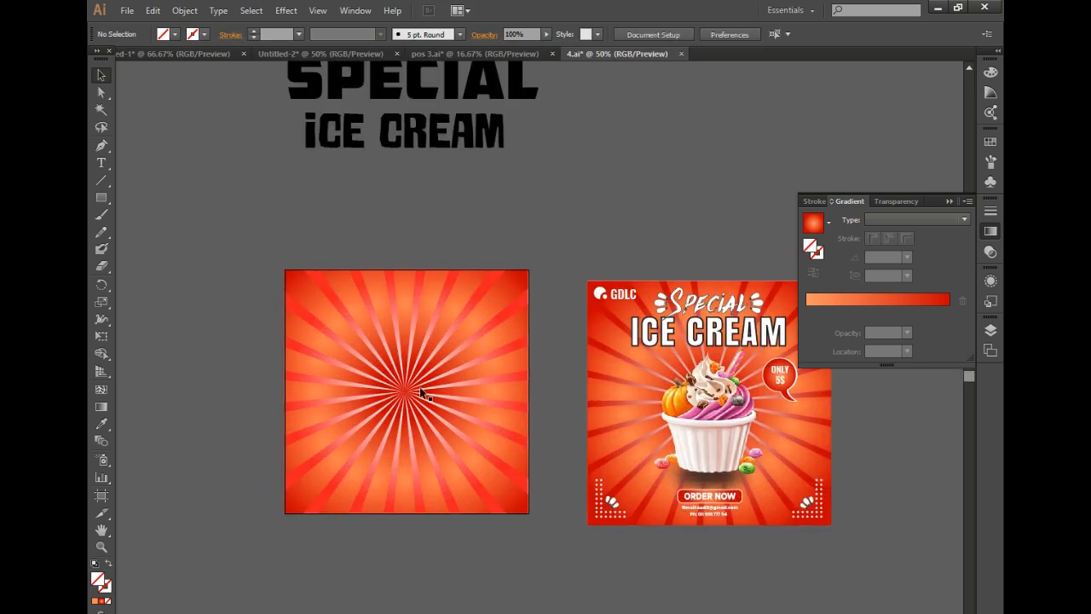
ctrl+alt+click(505, 335)
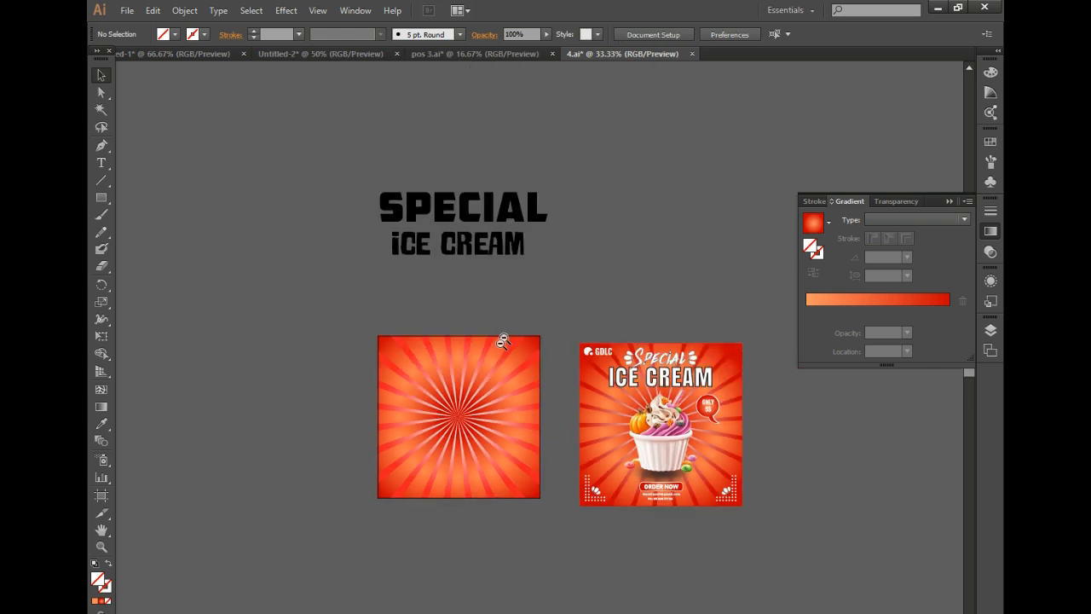
ctrl+click(500, 381)
click(767, 465)
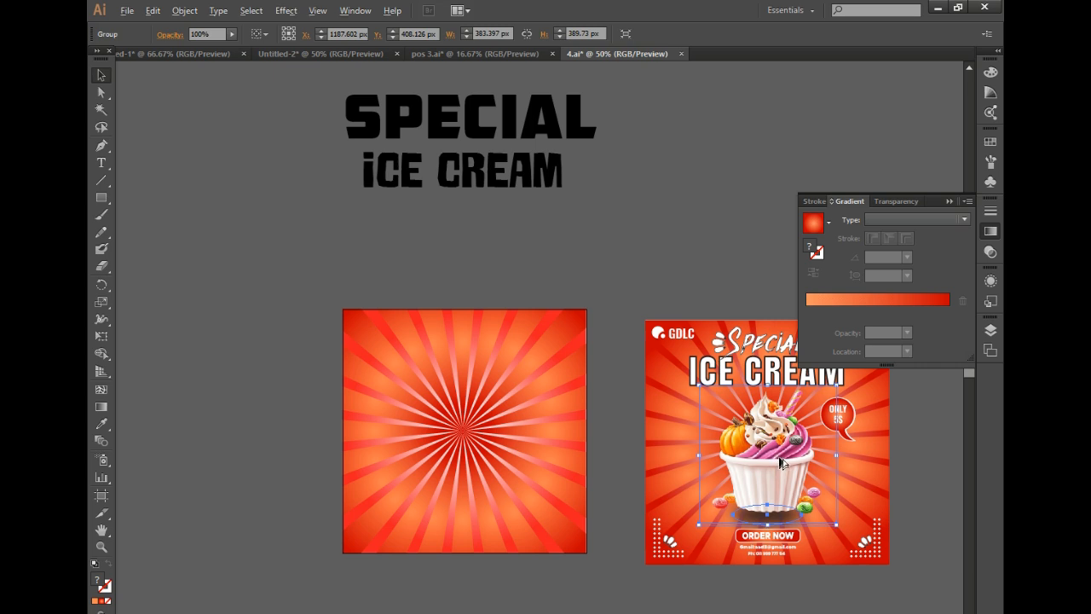
drag(779, 463, 467, 434)
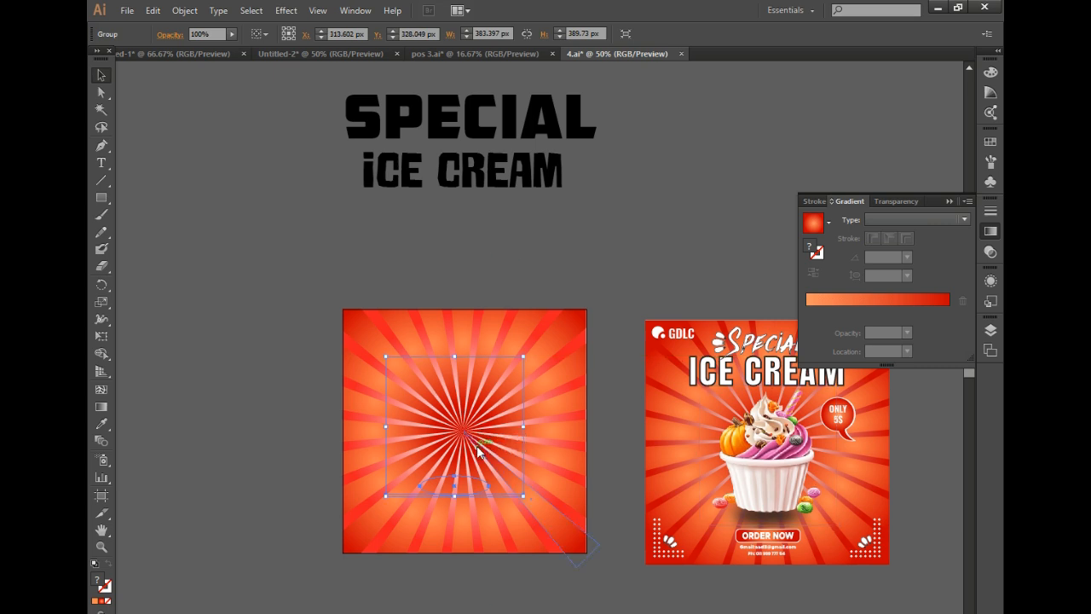
right_click(477, 451)
mouse_move(558, 565)
click(638, 566)
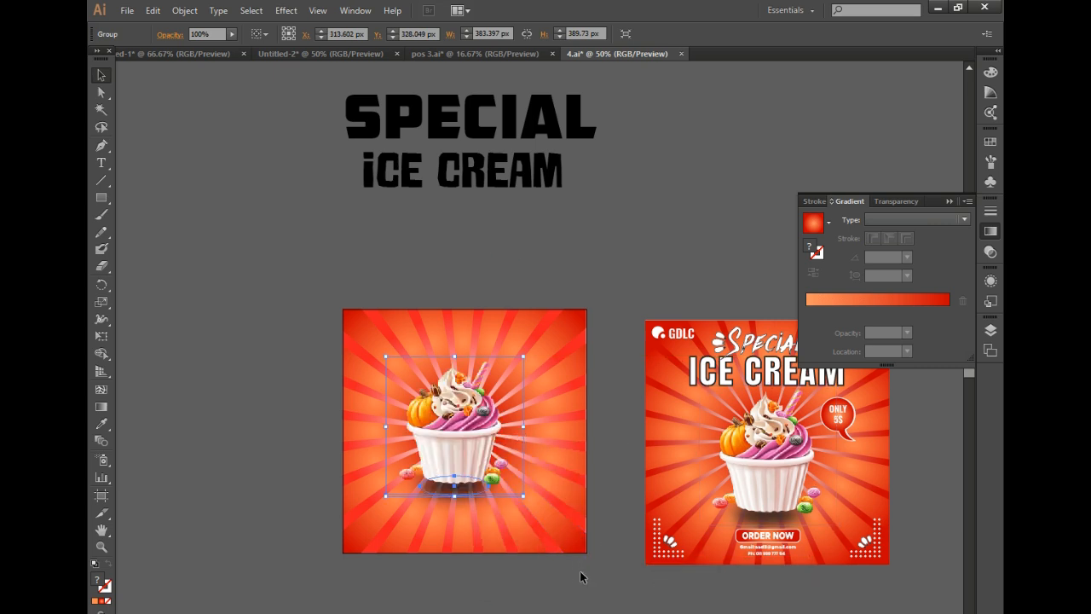
Step: Enlarge the ice cream cup to about 407 × 414 px and centre it on the artboard at X 340 px, Y 340 px
click(574, 576)
key(ctrl+plus)
mouse_move(473, 388)
mouse_down()
mouse_move(465, 380)
mouse_move(474, 388)
mouse_up()
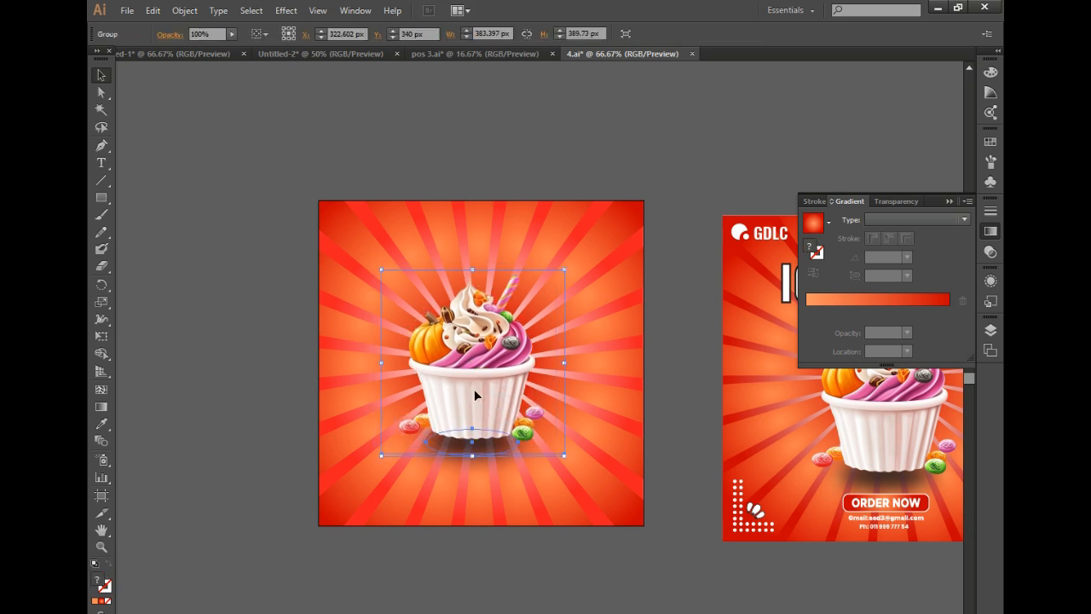
drag(563, 271, 569, 264)
drag(494, 369, 502, 372)
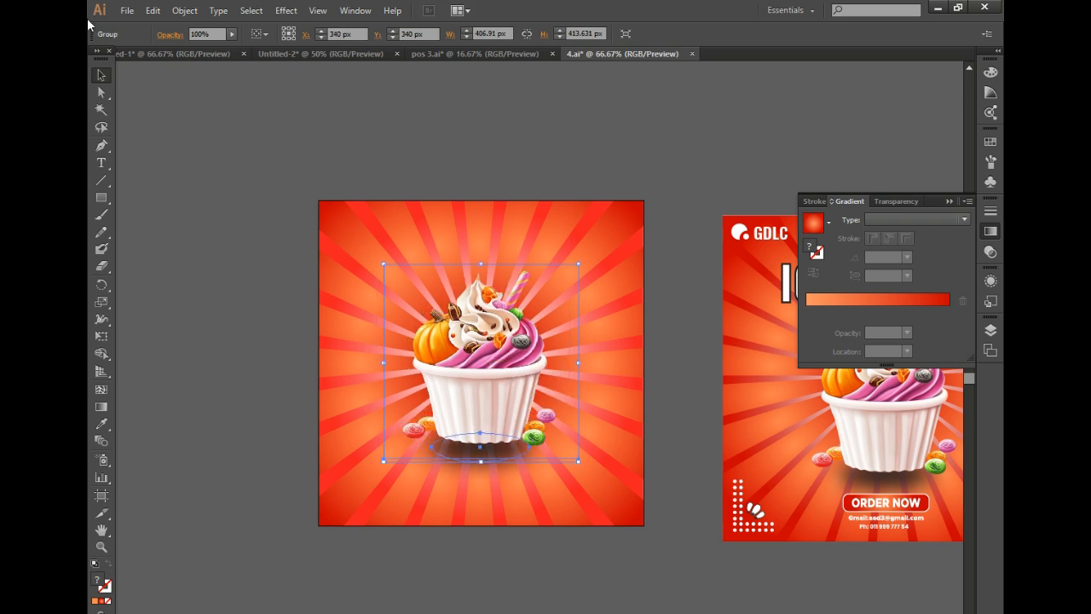
click(235, 126)
Step: Scale the SPECIAL text down to about 83.6 pt and place it at the upper edge of the sunburst background
scroll(569, 281, down, 1)
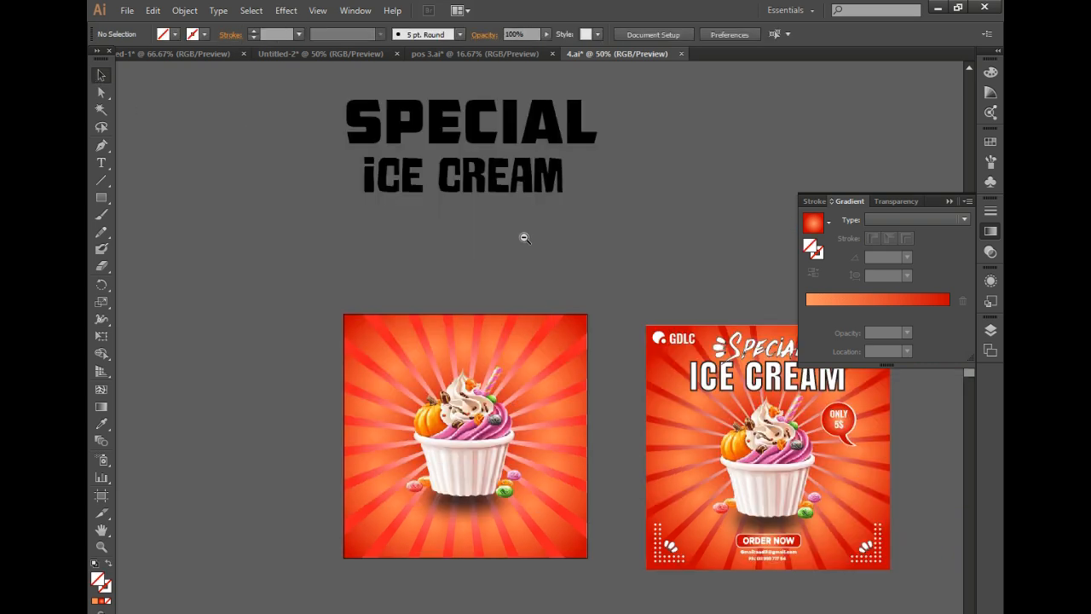
click(474, 142)
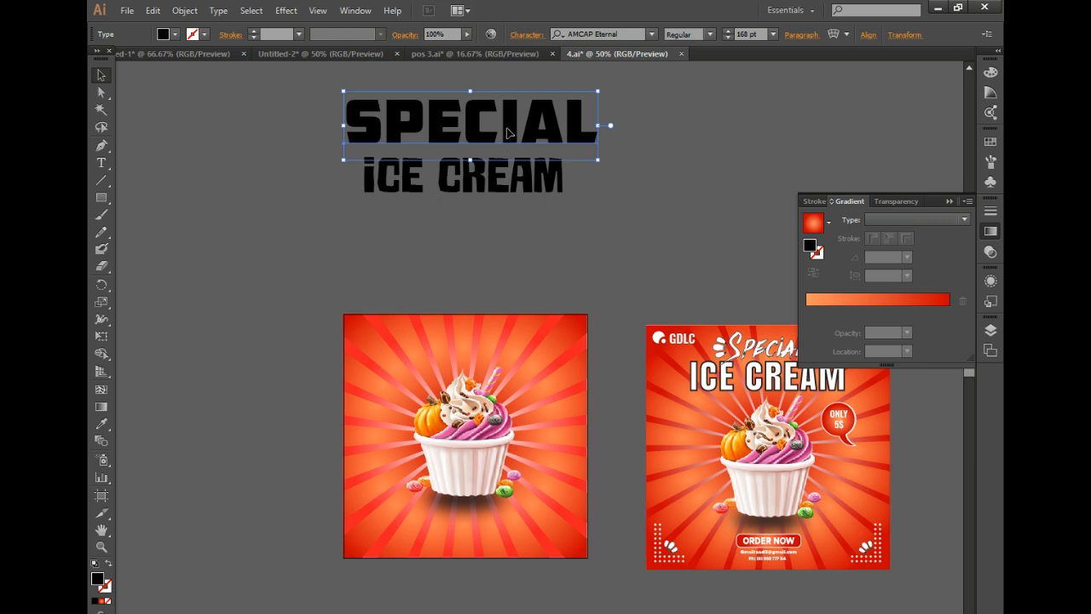
scroll(546, 259, down, 1)
scroll(501, 277, up, 1)
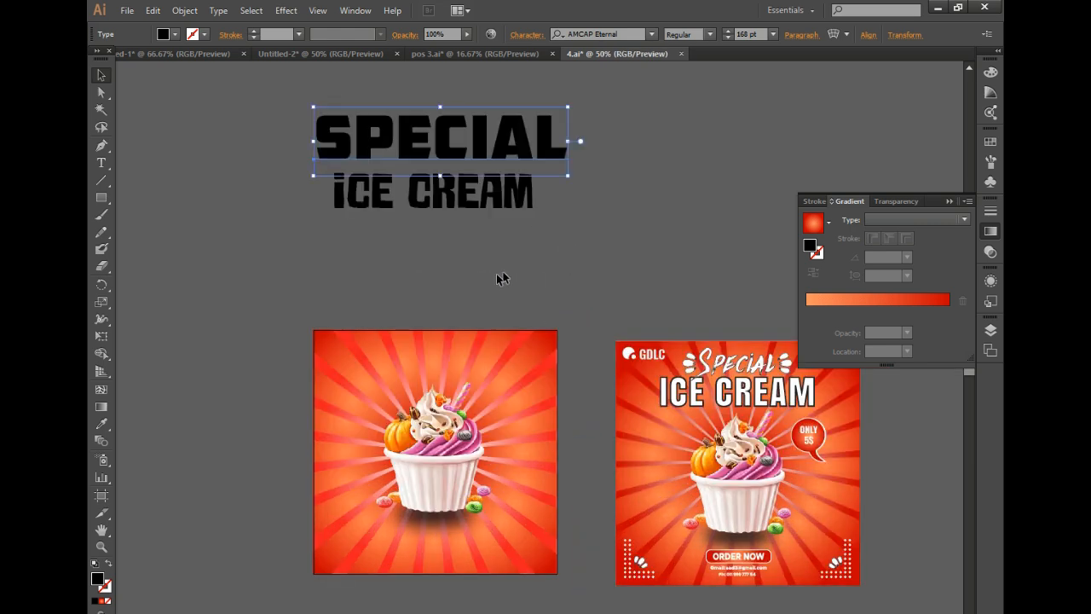
drag(487, 139, 495, 283)
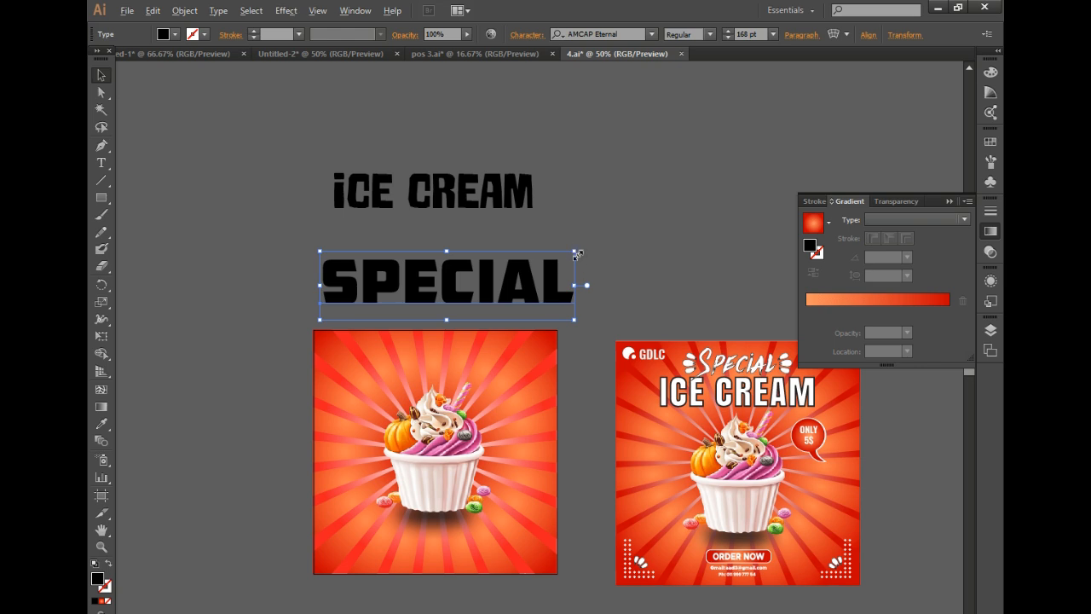
drag(575, 252, 460, 333)
click(520, 443)
Step: Bring the SPECIAL text to the front of the sunburst background and set its font to Againts
scroll(503, 381, up, 1)
scroll(503, 384, up, 1)
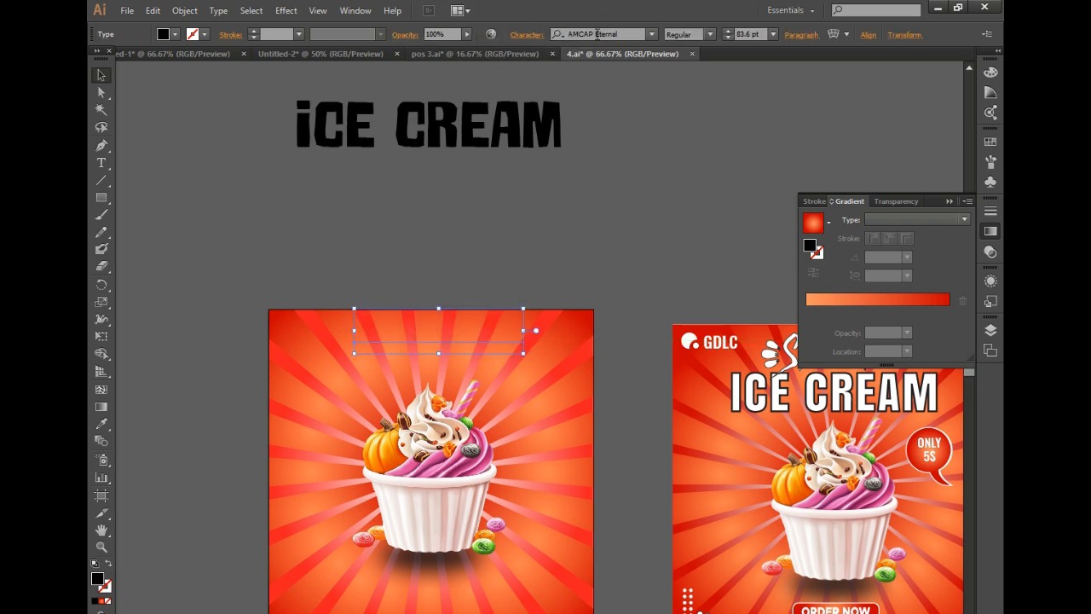
right_click(475, 334)
mouse_move(580, 463)
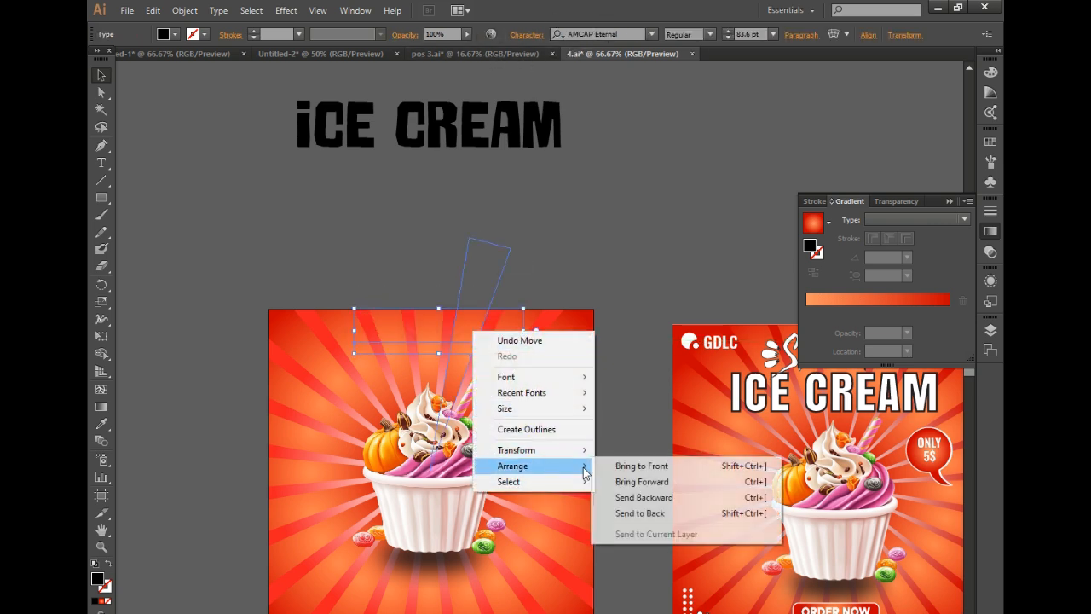
click(615, 462)
click(624, 34)
text(a)
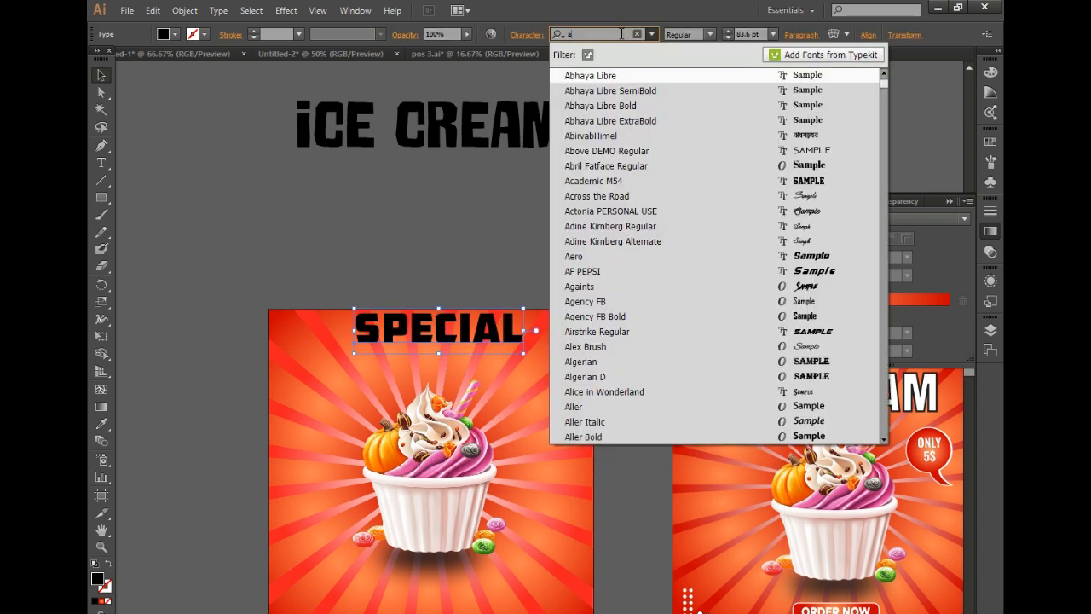
text(l)
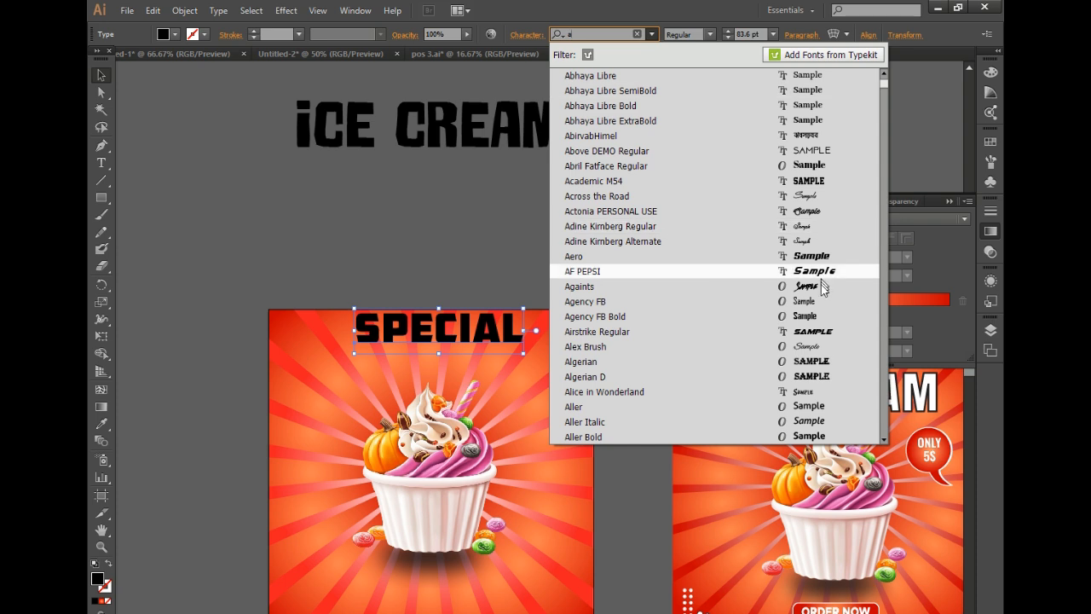
click(824, 290)
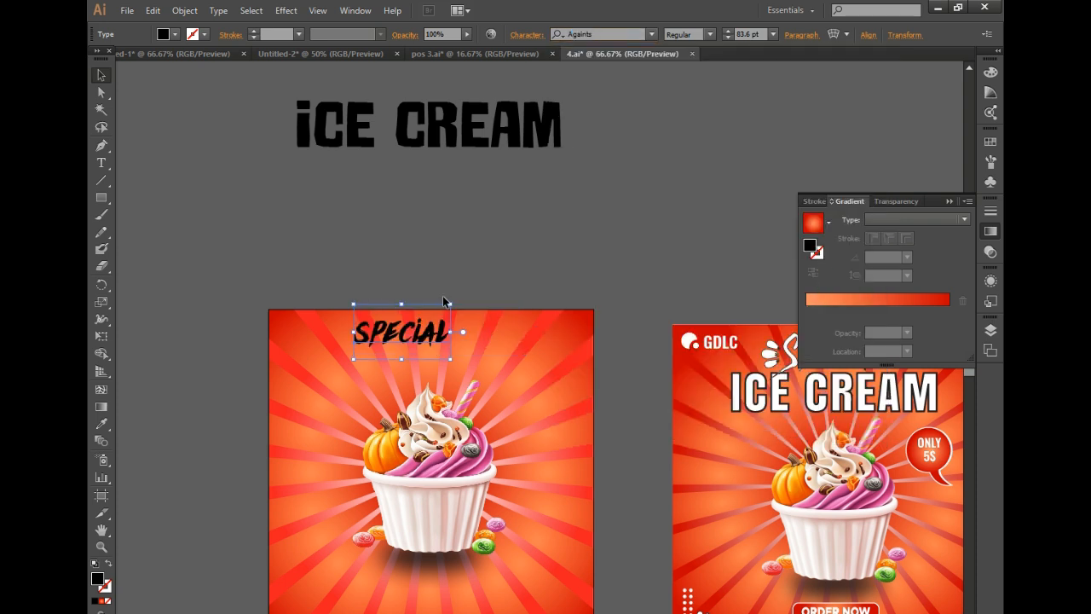
Step: Enlarge the SPECIAL text to about 131.5 pt above the cup and lower the ice cream cup to about Y 397 px
drag(451, 304, 482, 288)
drag(456, 329, 490, 339)
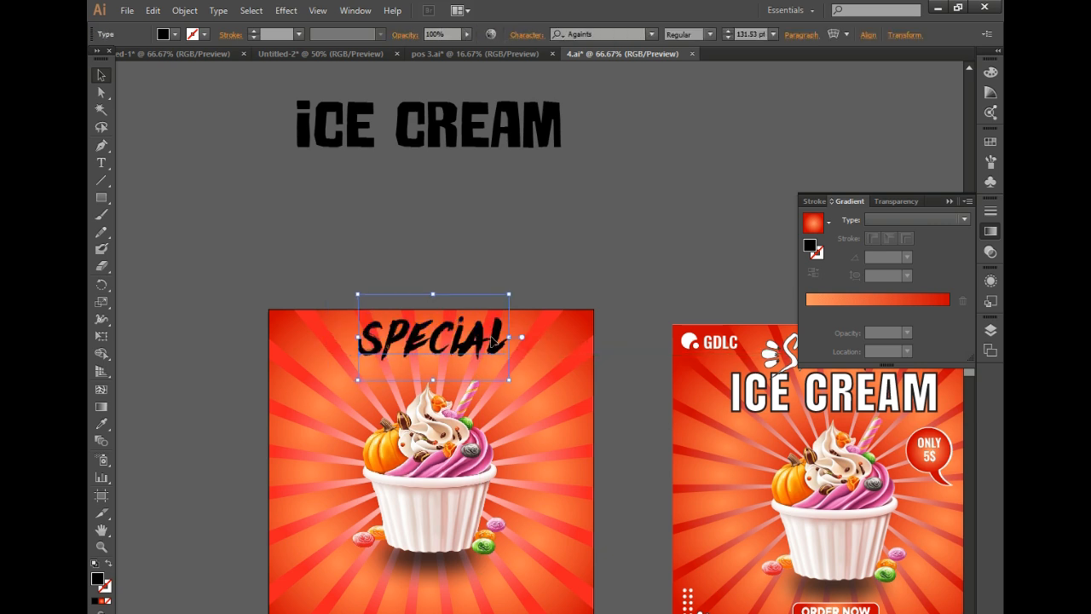
key(ctrl+minus)
key(ctrl+plus)
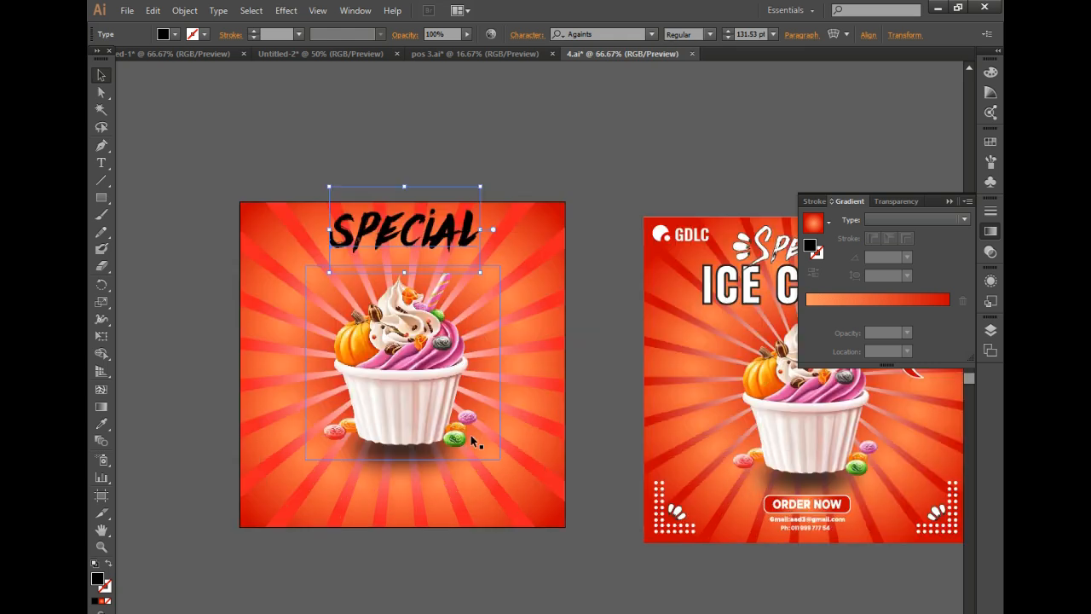
drag(404, 393, 406, 422)
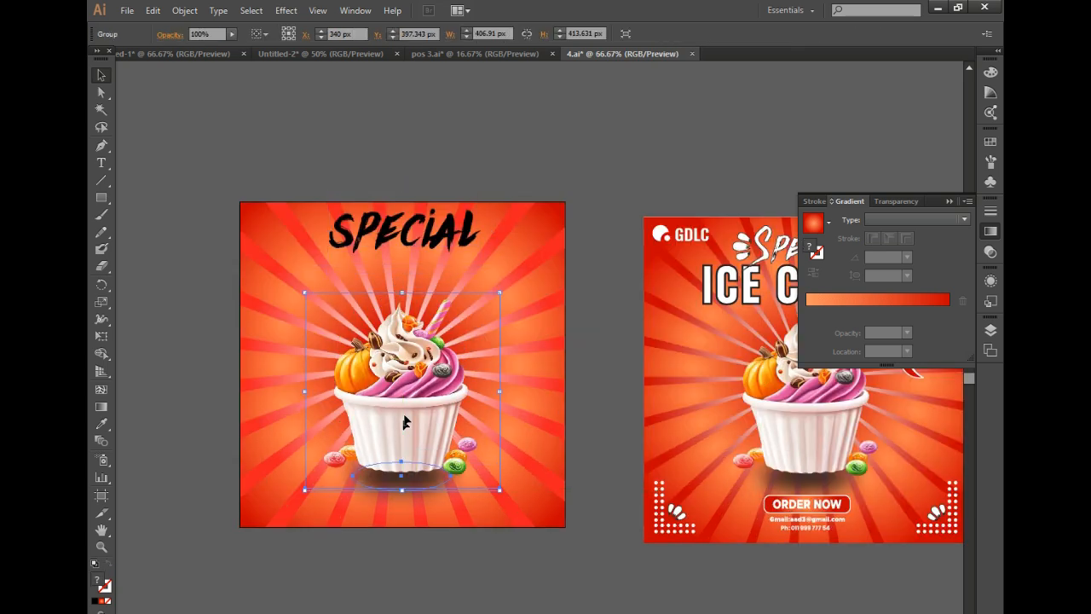
click(407, 231)
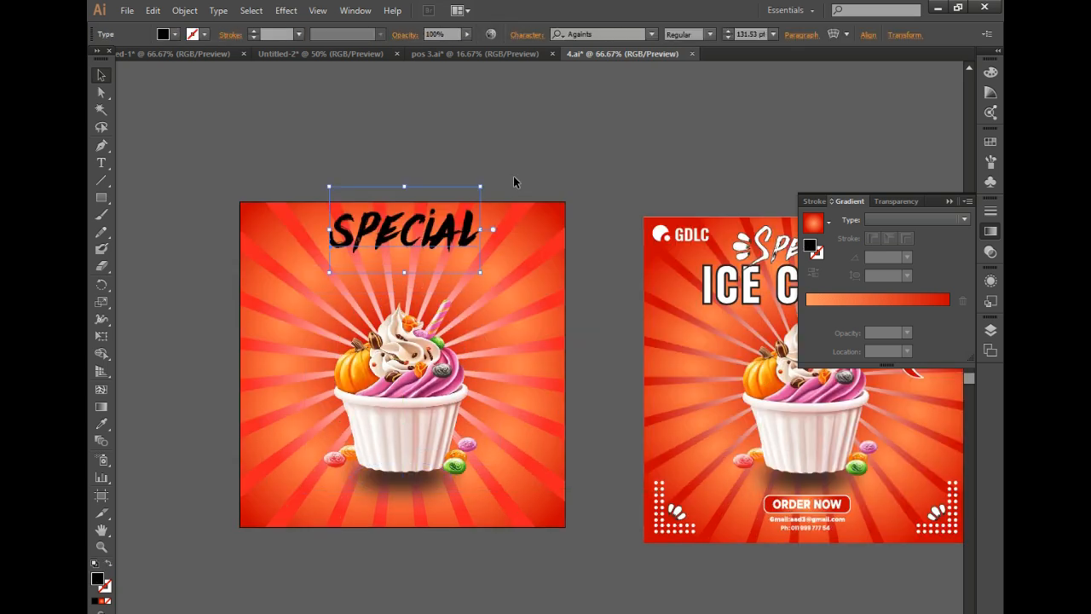
Step: Move the ICE CREAM text onto the sunburst background just below SPECIAL and bring it to the front
ctrl+alt+click(536, 213)
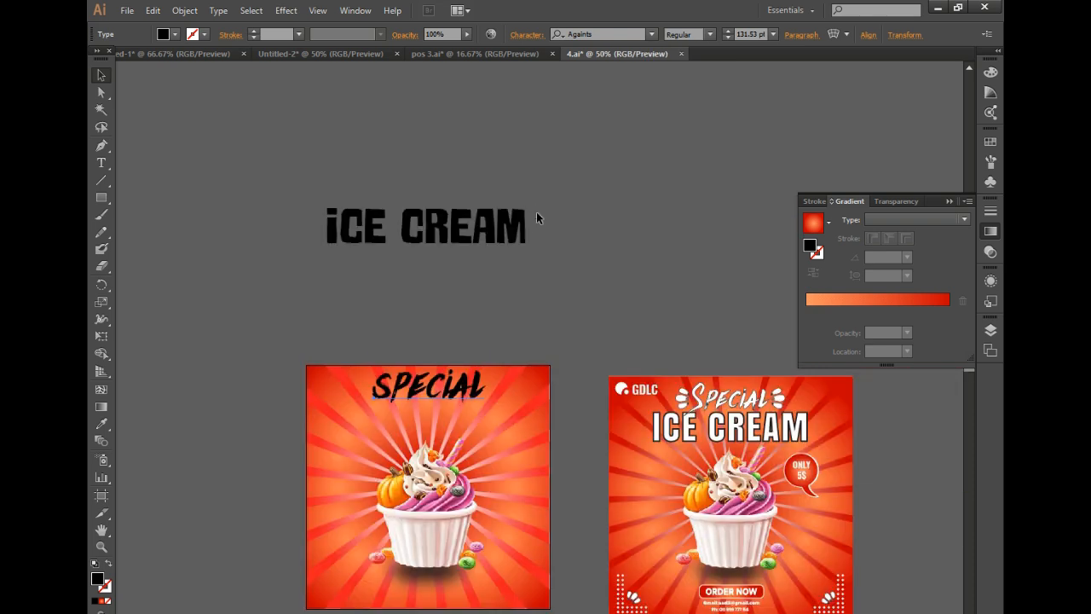
click(457, 242)
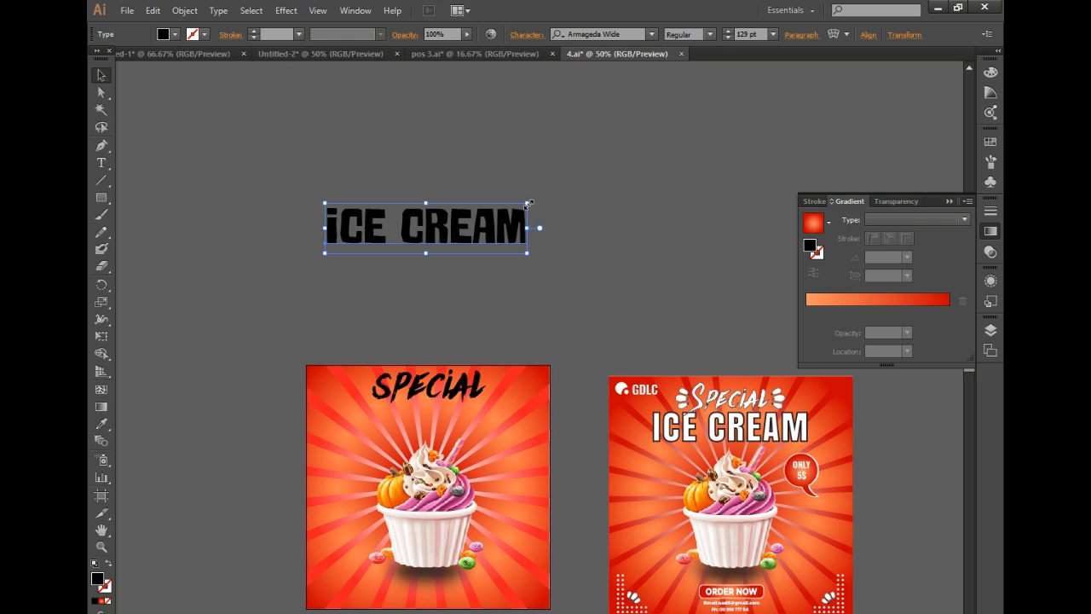
drag(482, 228, 510, 406)
right_click(500, 427)
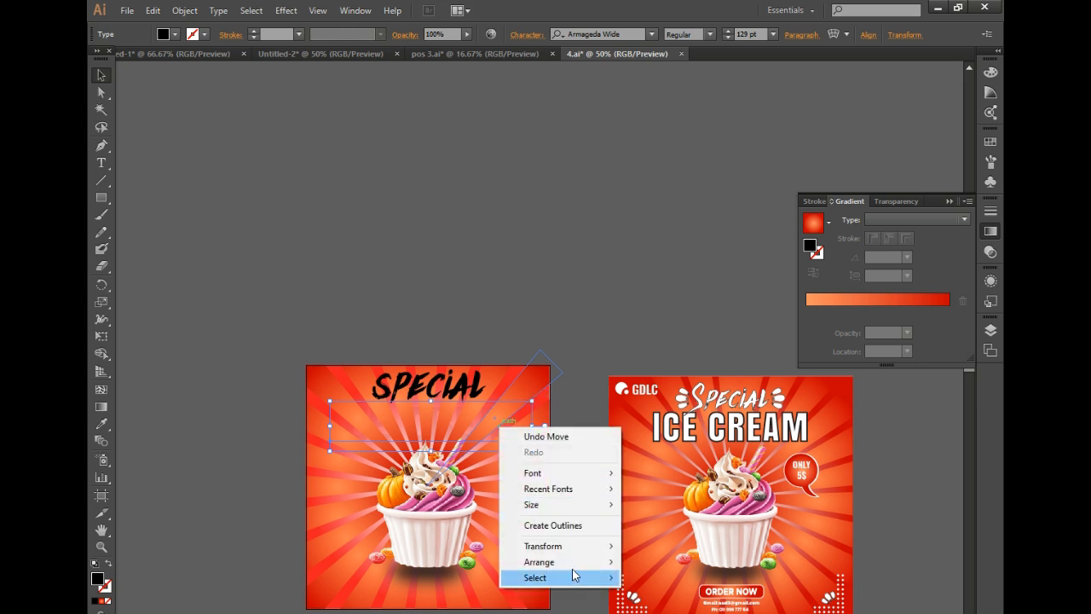
mouse_move(601, 562)
click(665, 562)
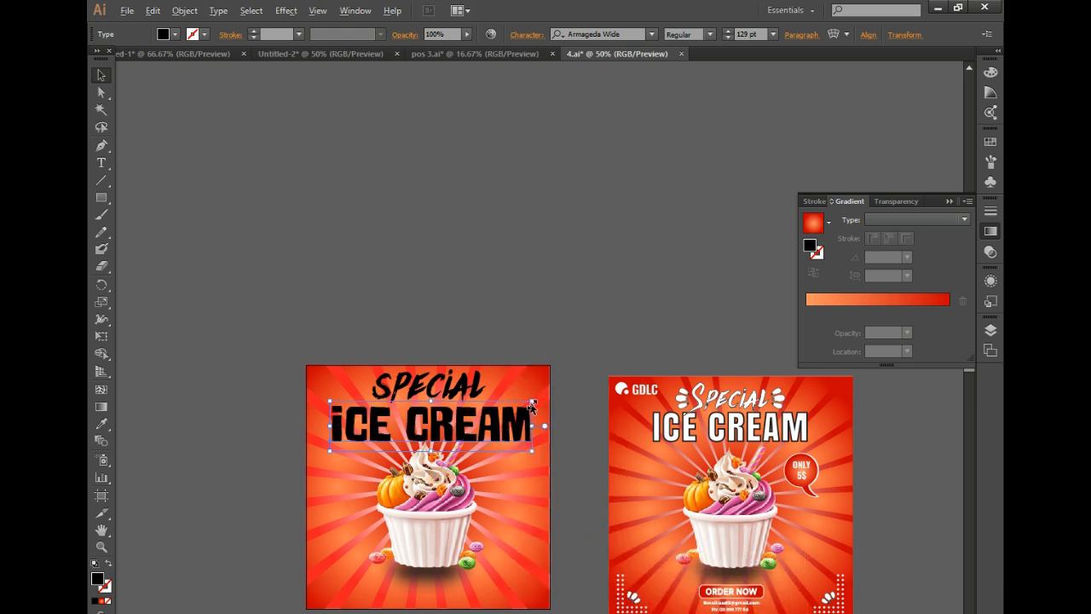
Step: Scale the ICE CREAM text down to about 95 pt and centre it directly beneath SPECIAL
mouse_move(530, 406)
mouse_down()
mouse_move(535, 393)
mouse_move(506, 408)
mouse_move(532, 412)
mouse_up()
click(535, 245)
click(490, 396)
click(498, 443)
click(665, 458)
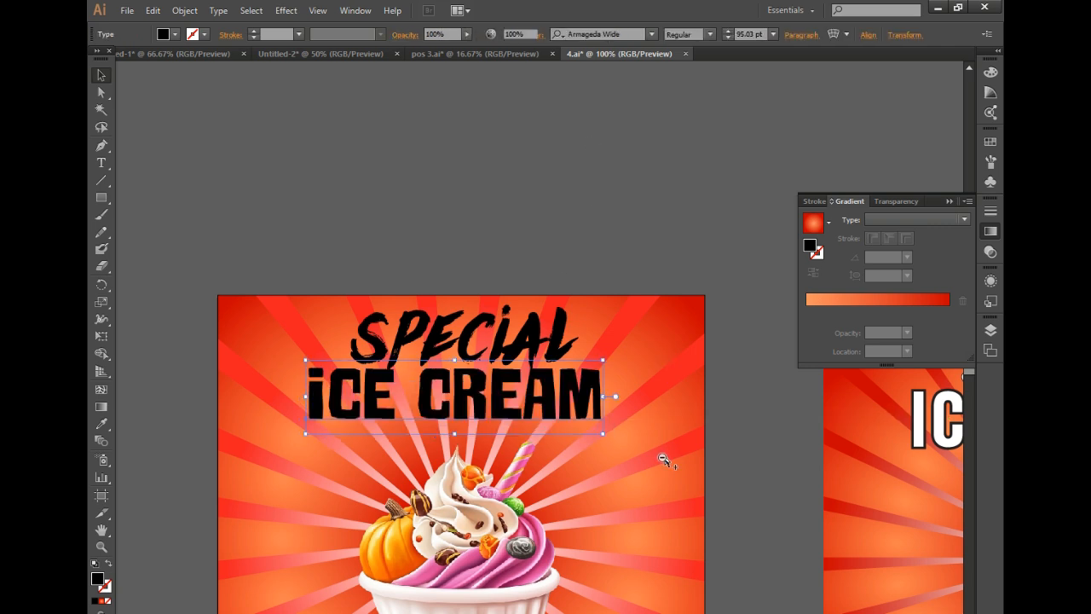
ctrl+alt+click(667, 440)
ctrl+alt+click(667, 441)
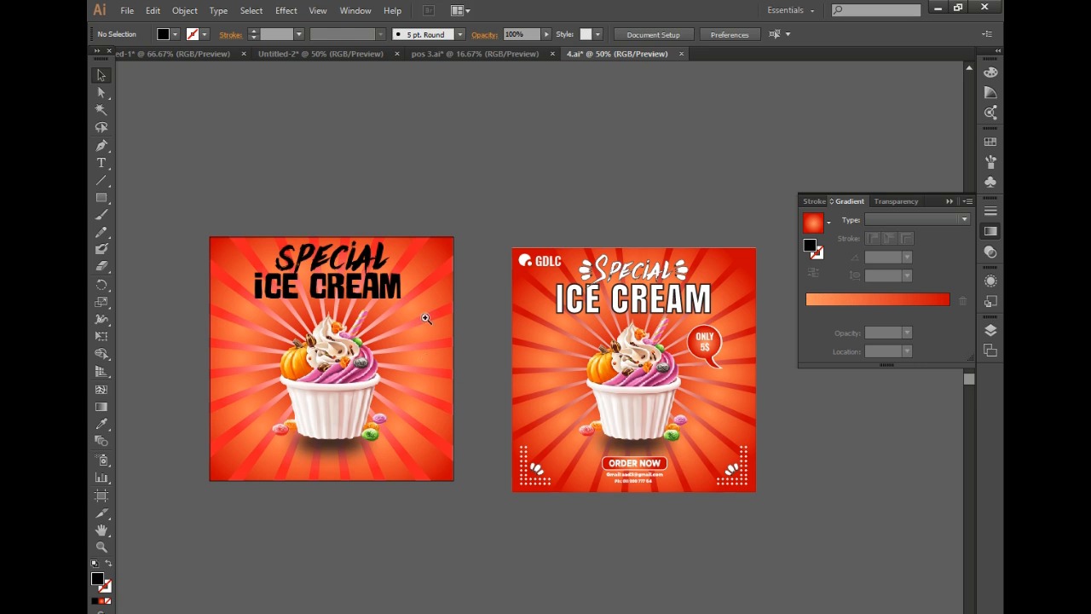
Step: Scale the SPECIAL text down to about 109 pt above ICE CREAM, and reset fill and stroke to the default white and black
ctrl+click(434, 310)
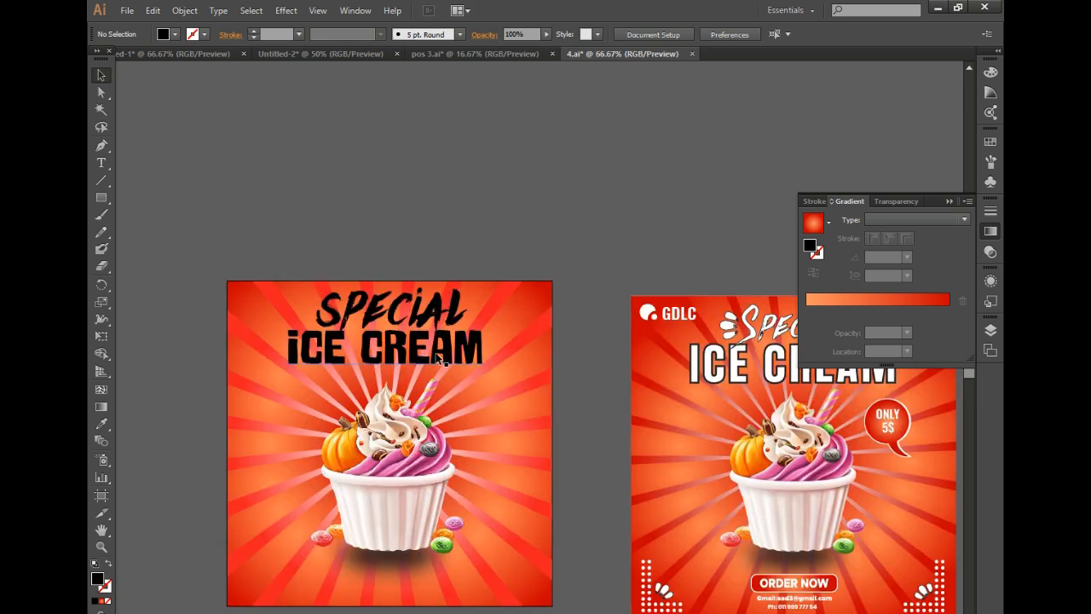
click(424, 320)
drag(468, 266, 452, 272)
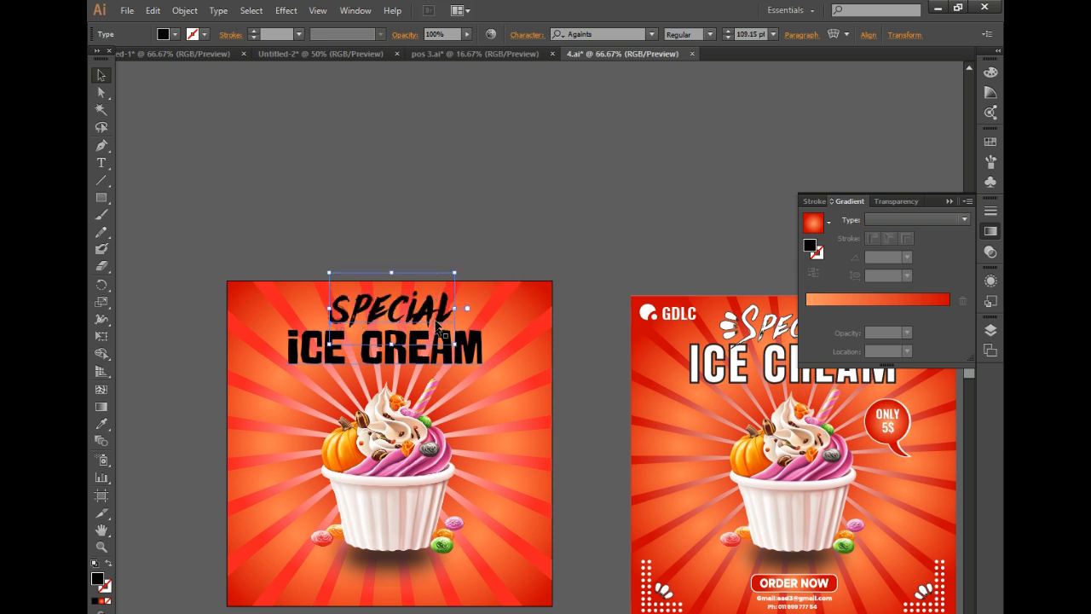
click(608, 534)
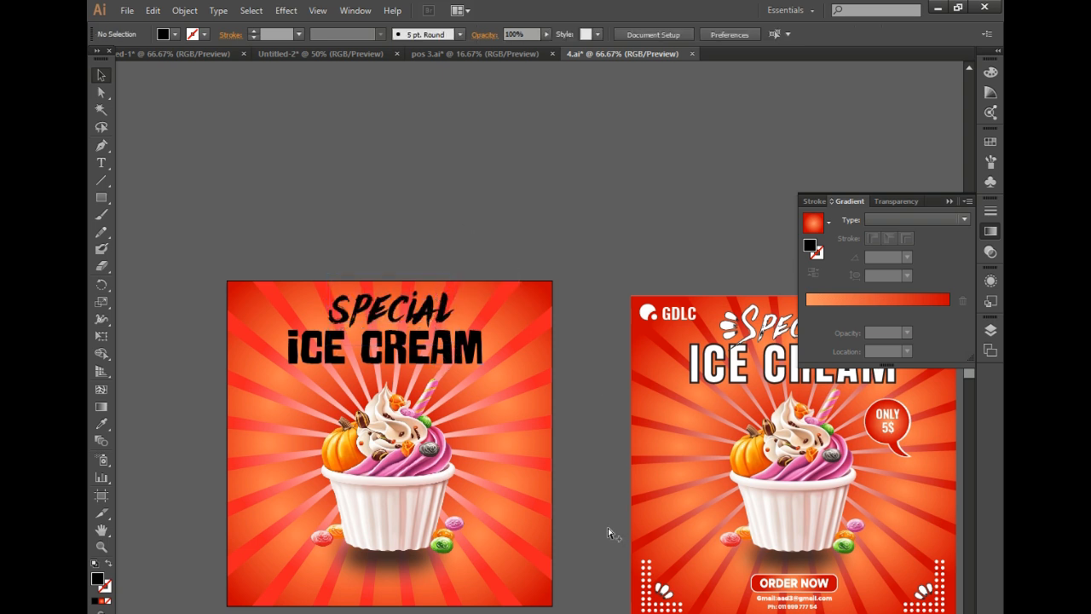
key(d)
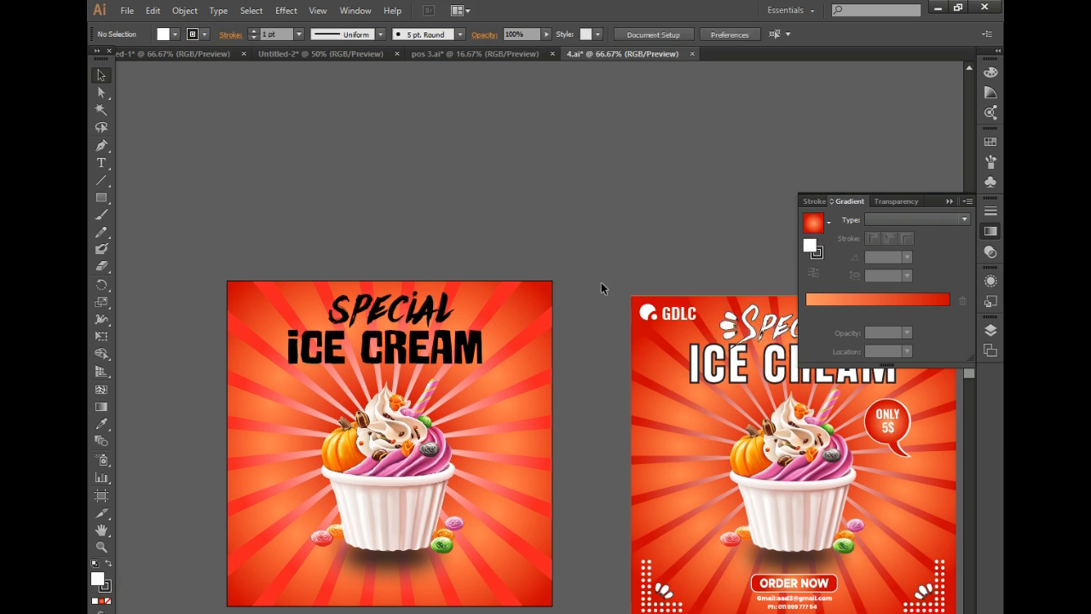
Step: Move the two white burst accents from the reference poster's title onto SPECIAL and bring them to the front
ctrl+alt+click(635, 344)
click(691, 365)
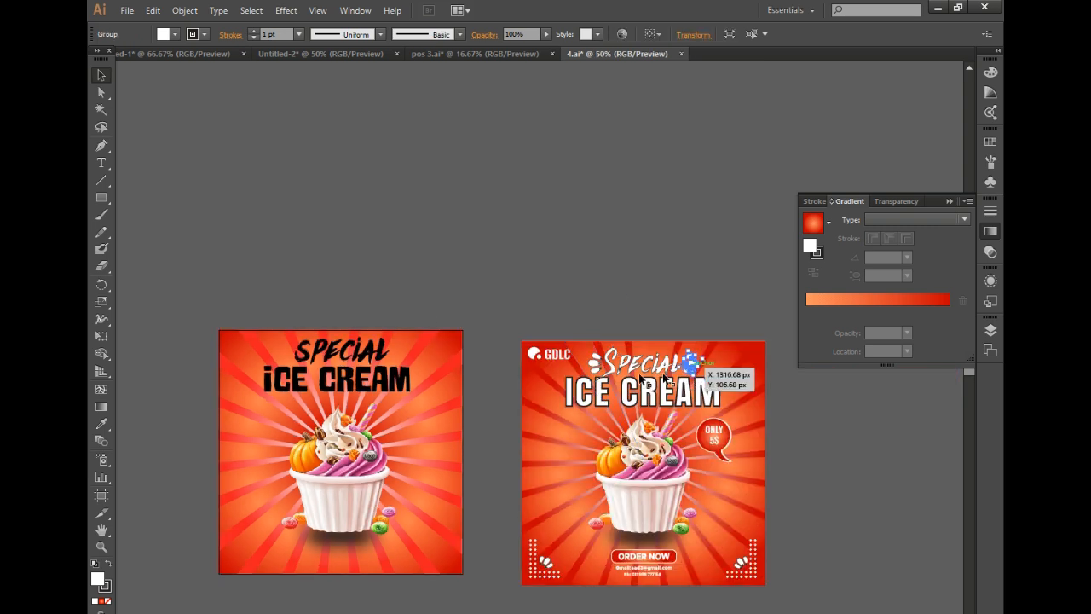
shift+click(593, 367)
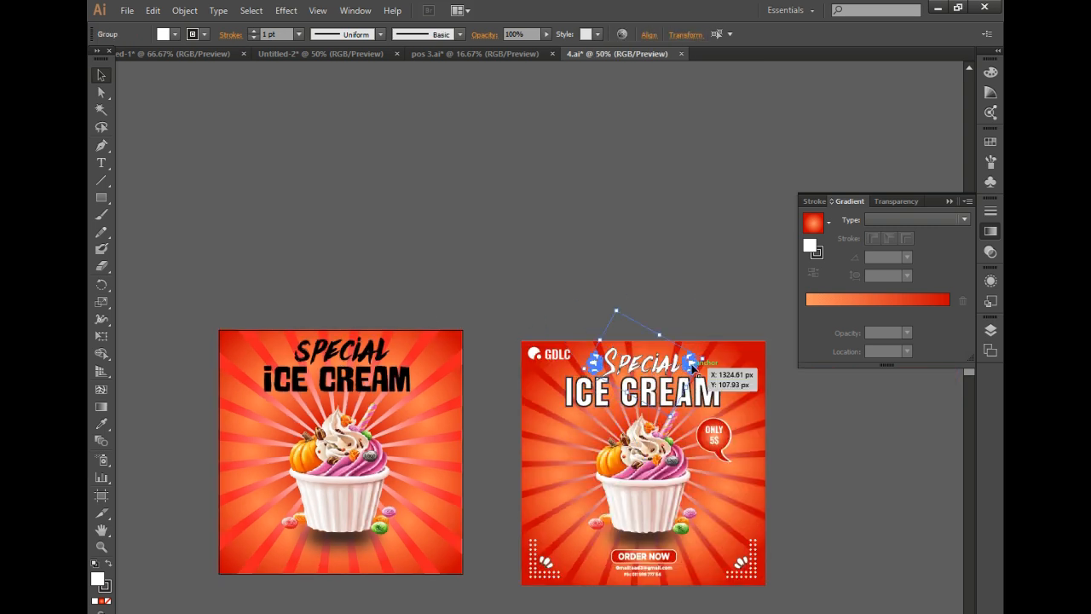
drag(692, 365, 394, 347)
key(ctrl+plus)
key(ctrl+plus)
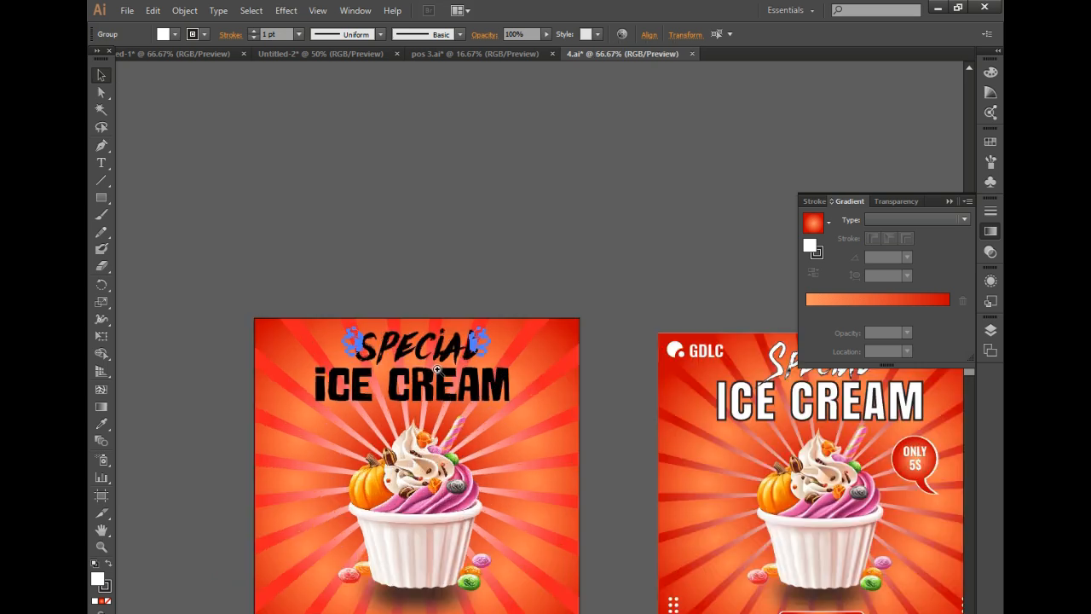
right_click(597, 341)
mouse_move(668, 464)
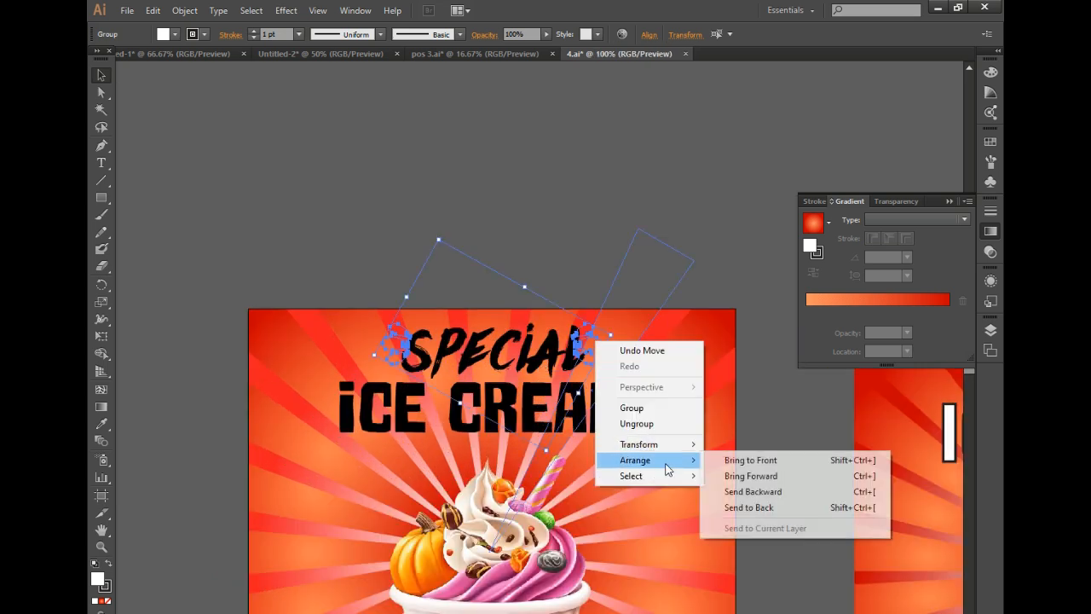
click(720, 461)
Step: Enlarge the pair of burst accents so they flank both ends of the SPECIAL text
mouse_move(612, 337)
mouse_down()
mouse_move(644, 335)
mouse_move(618, 350)
mouse_up()
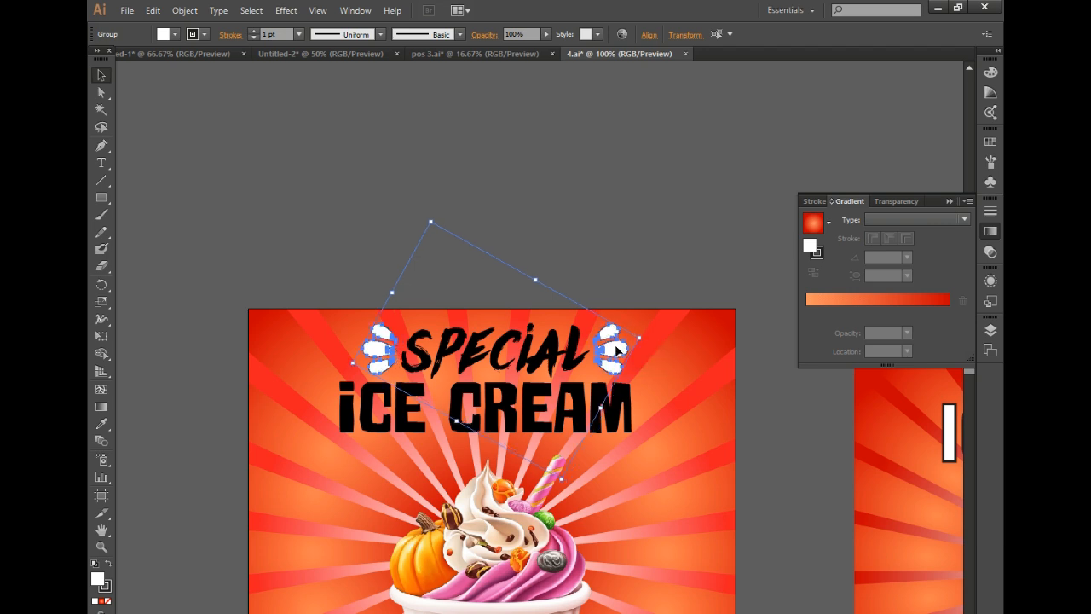
click(608, 224)
ctrl+alt+click(665, 442)
ctrl+alt+click(665, 441)
ctrl+alt+click(536, 363)
Step: Convert the SPECIAL text to outlines
ctrl+click(479, 372)
ctrl+click(480, 373)
click(403, 305)
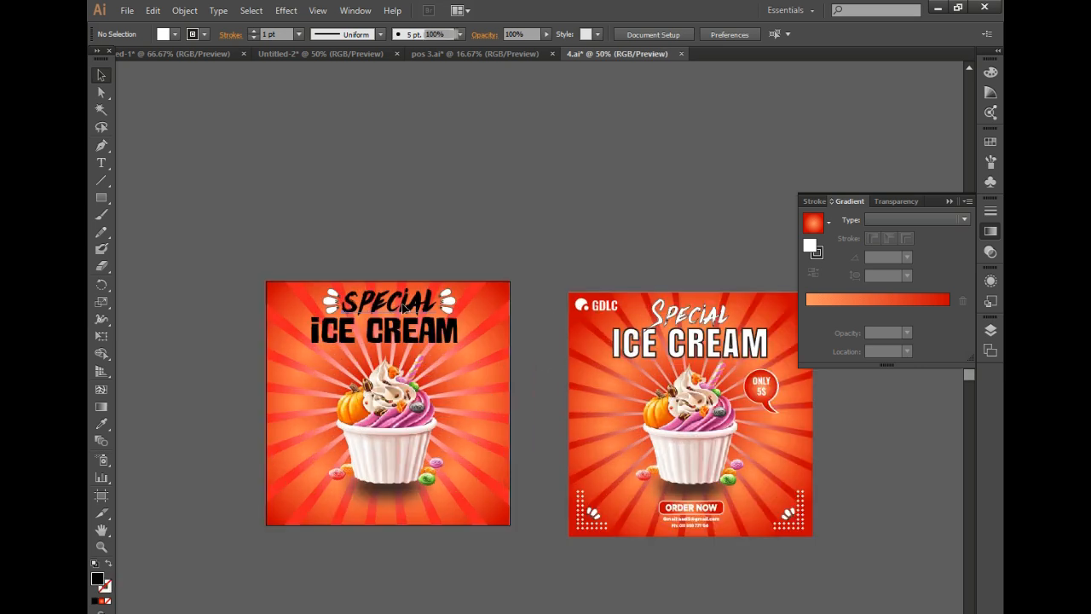
right_click(402, 305)
click(429, 402)
click(474, 236)
Step: Give the outlined SPECIAL lettering a white fill and a 2 pt black stroke
ctrl+click(477, 358)
click(415, 303)
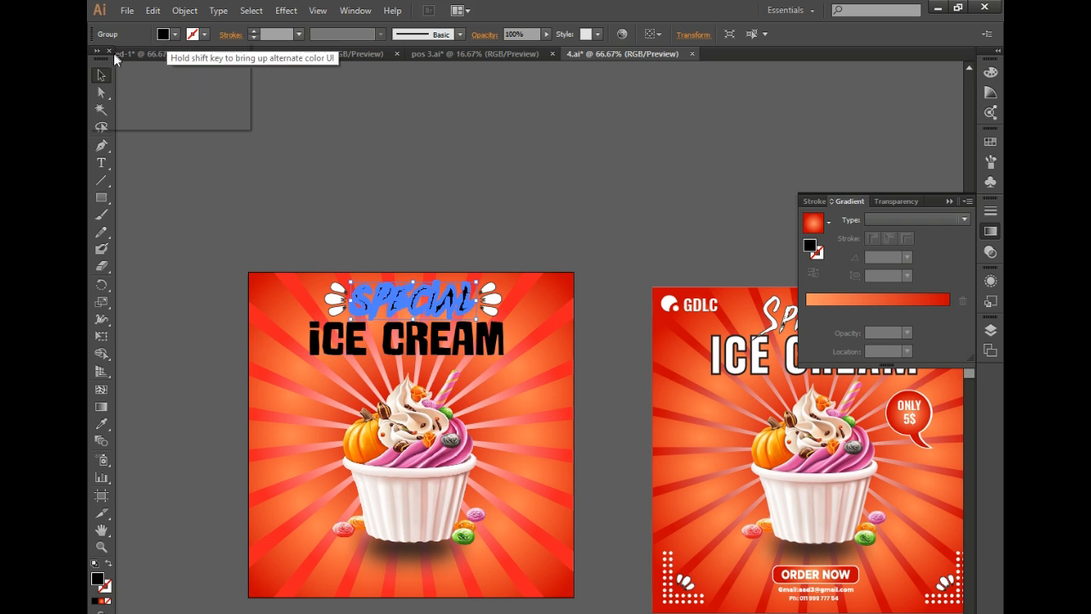
click(163, 35)
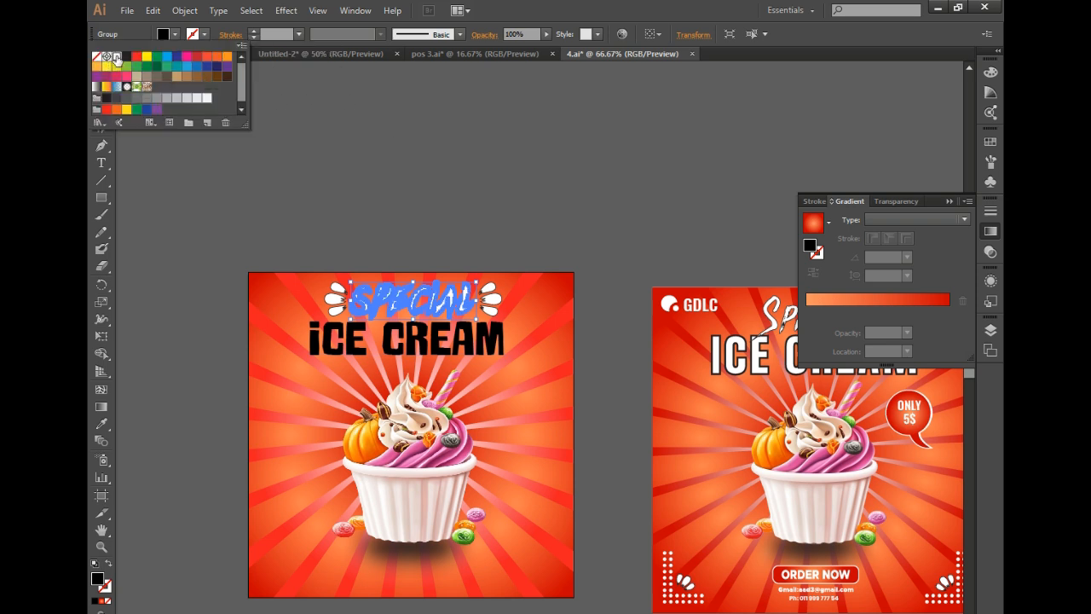
click(116, 59)
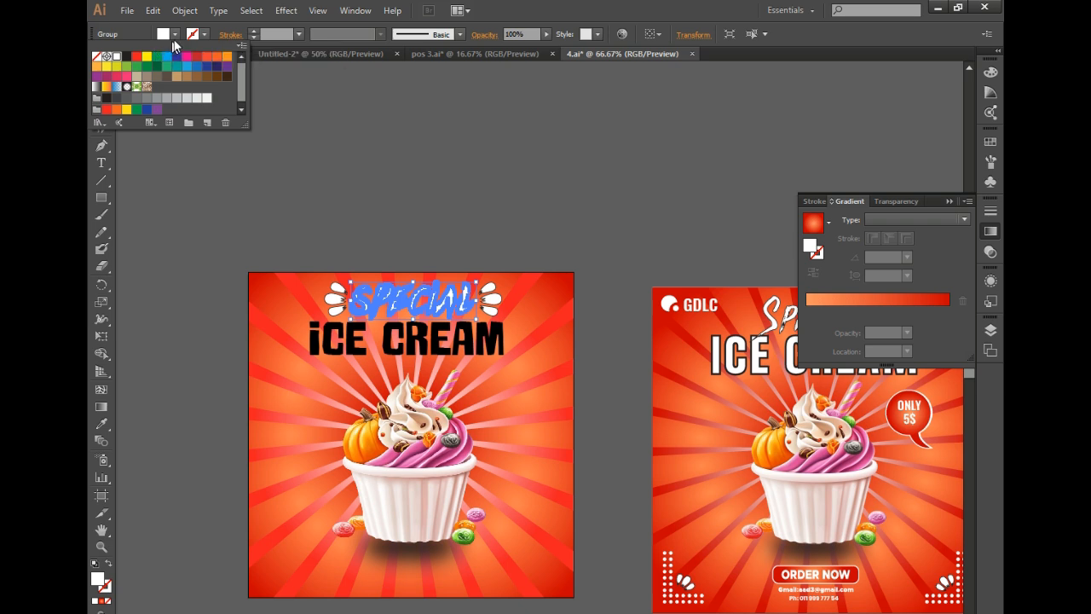
click(252, 34)
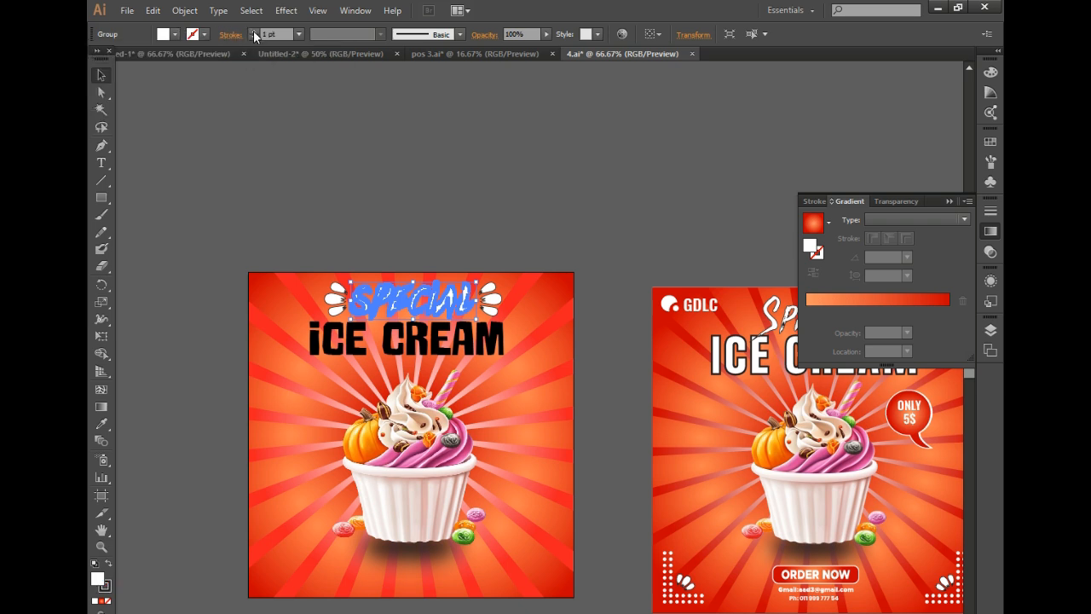
click(342, 143)
click(401, 298)
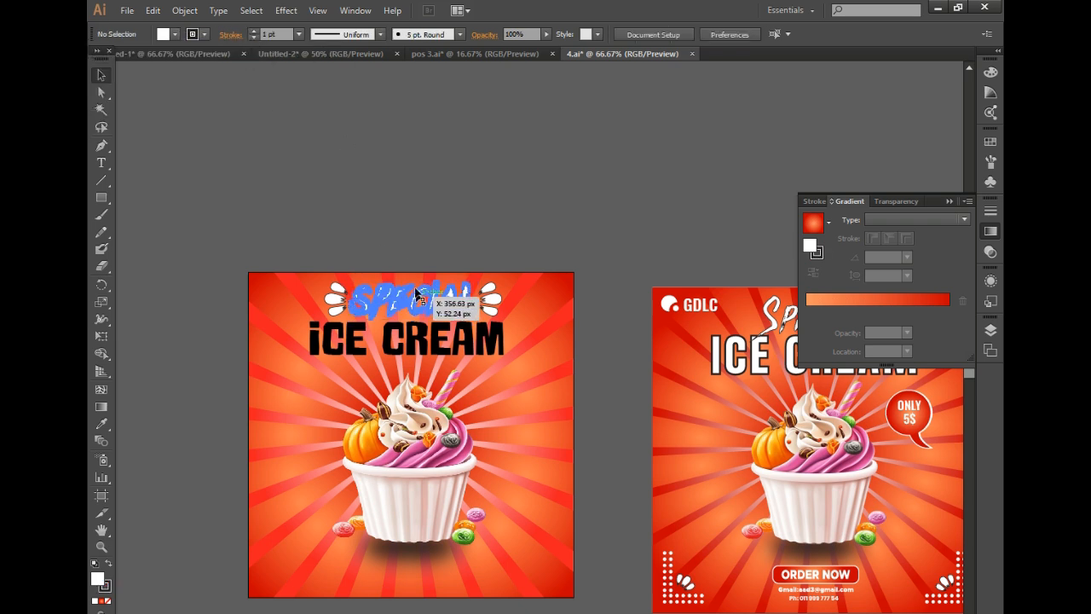
click(381, 179)
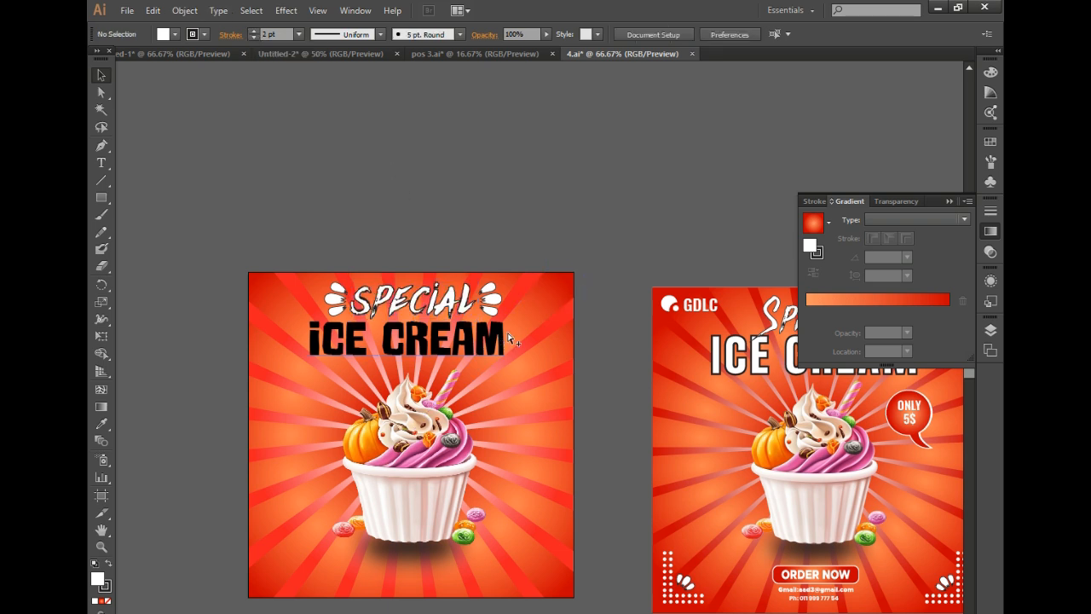
Step: Convert the ICE CREAM text to outlines
scroll(509, 554, down, 1)
scroll(465, 401, up, 1)
right_click(466, 401)
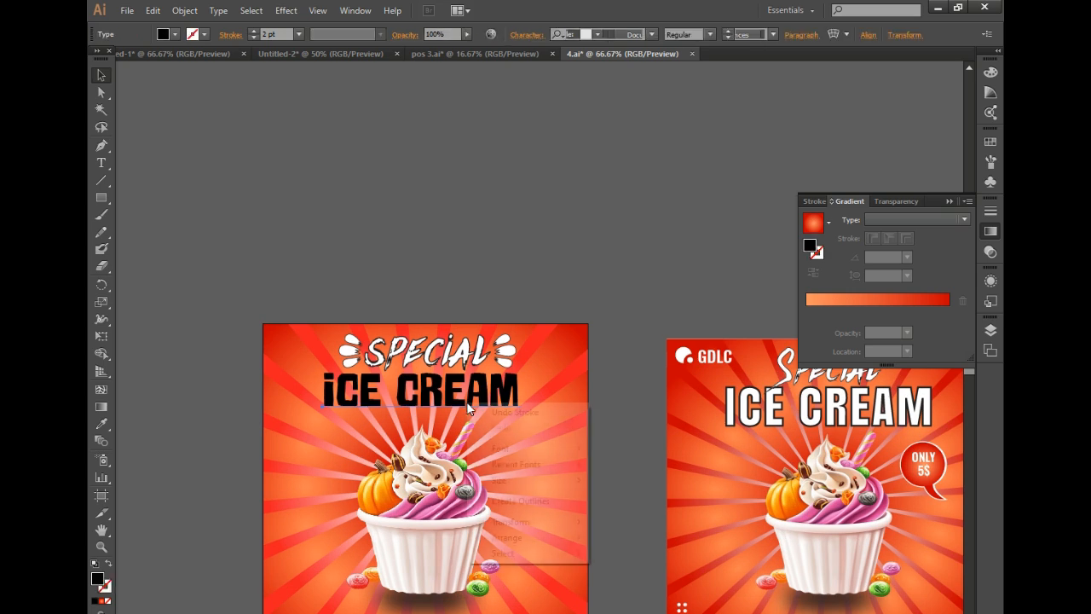
click(514, 502)
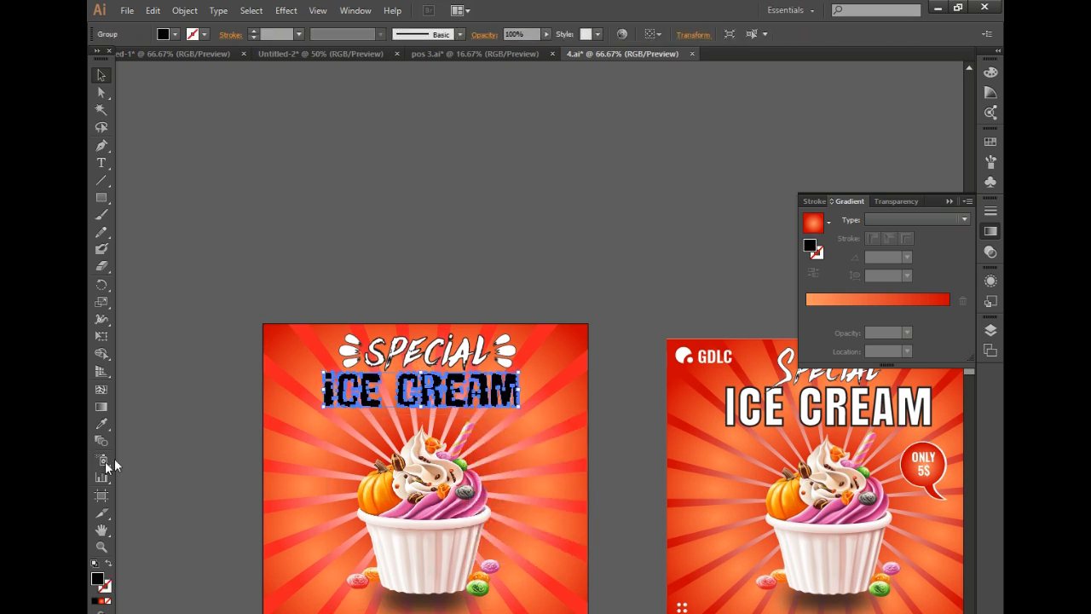
Step: Apply SPECIAL's white fill and 2 pt black stroke to the ICE CREAM lettering with the Eyedropper
click(101, 424)
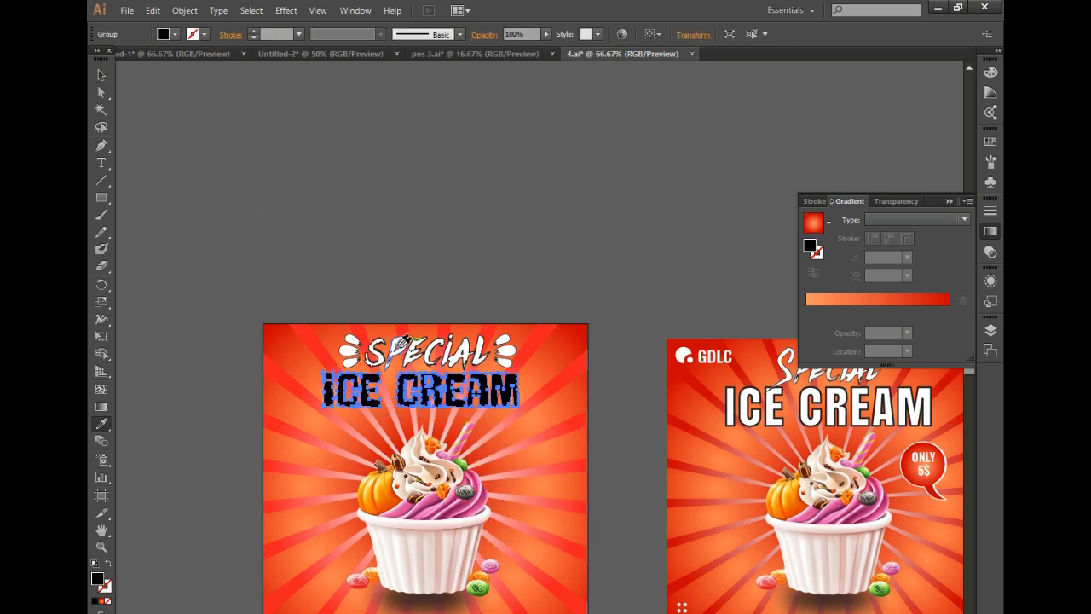
click(401, 350)
click(408, 349)
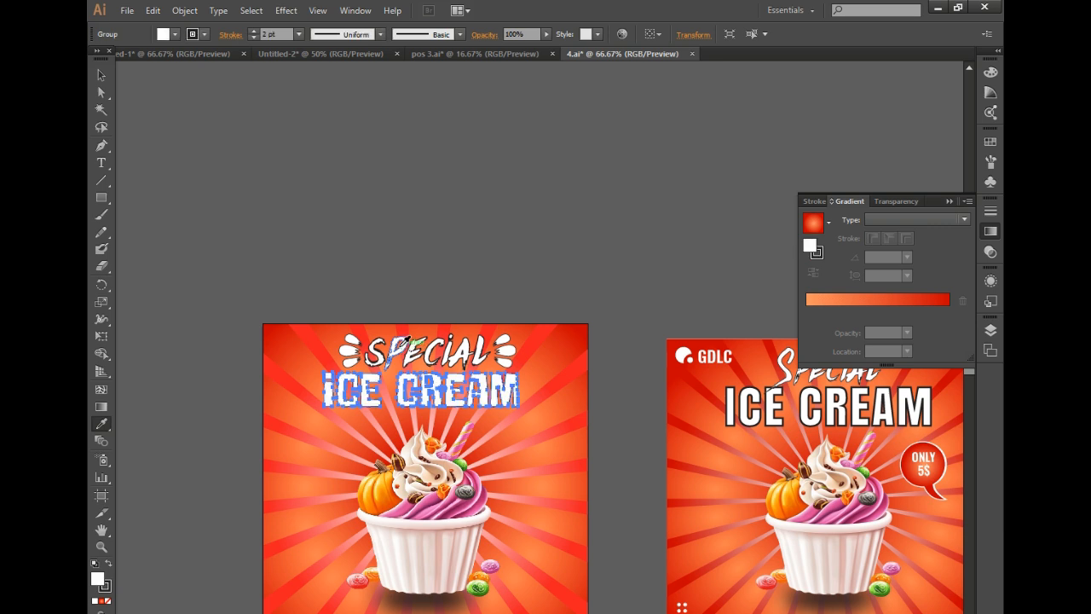
Step: Increase the stroke weight of the ICE CREAM lettering to 4 pt
click(101, 76)
click(284, 134)
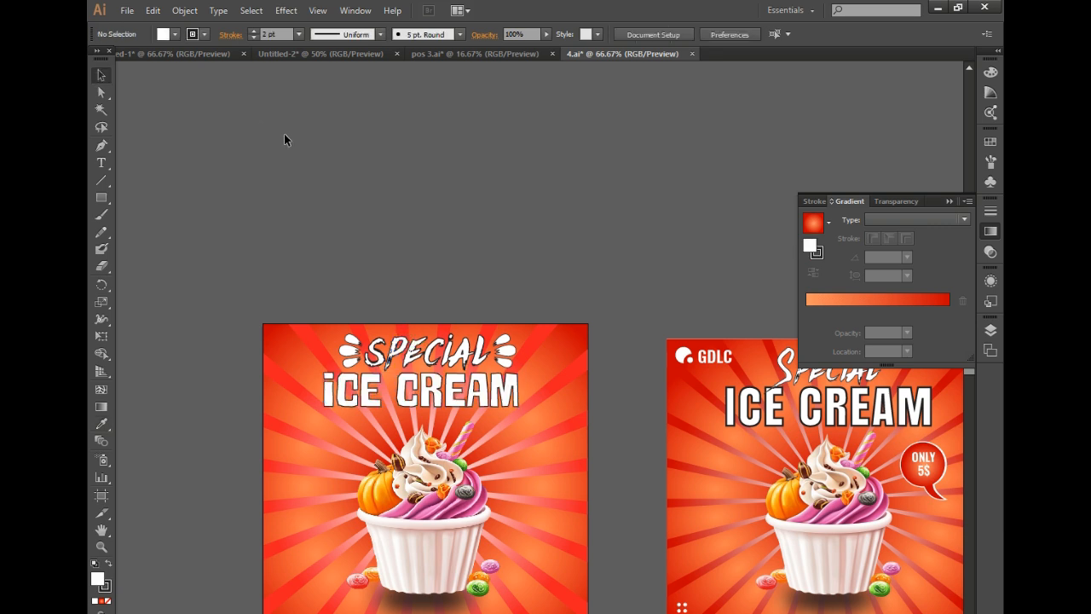
click(494, 392)
click(253, 31)
click(253, 31)
click(368, 220)
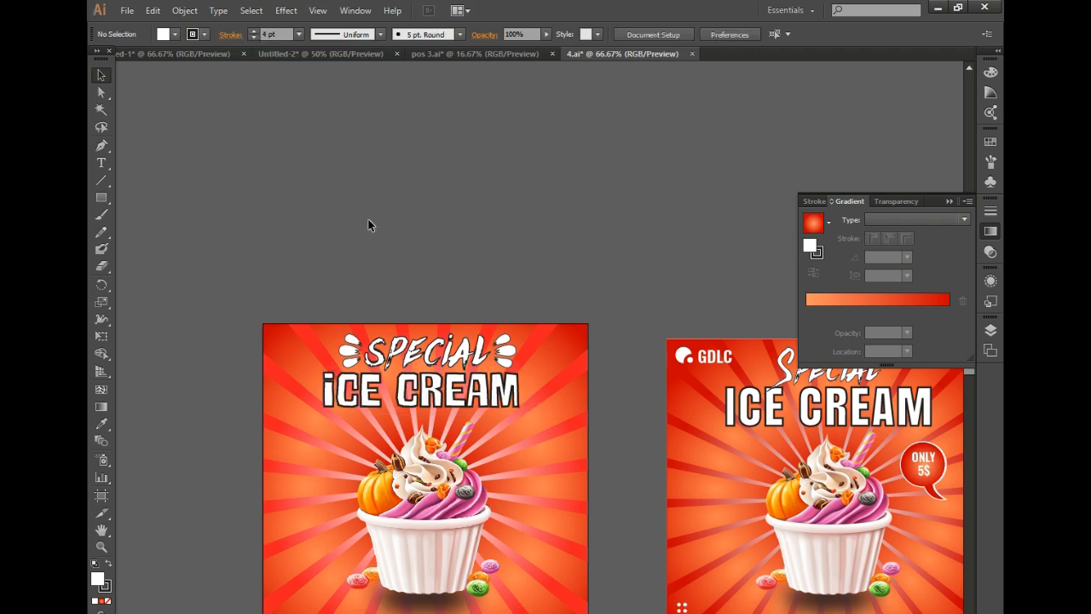
scroll(514, 365, down, 1)
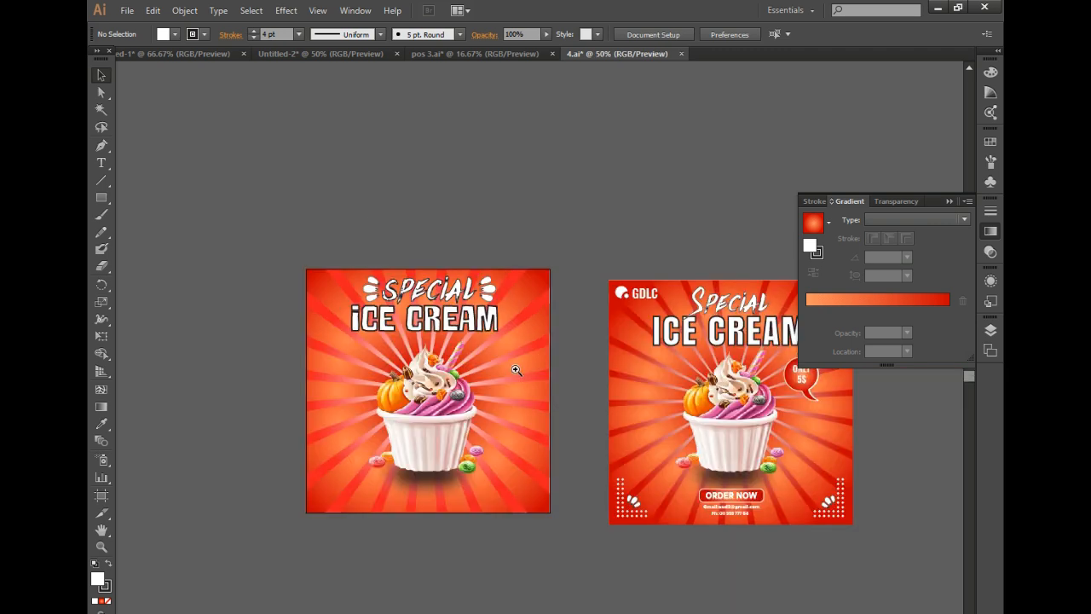
Step: Expand the ICE CREAM lettering so its fill and stroke become separate shapes
scroll(506, 356, up, 1)
click(490, 311)
click(181, 11)
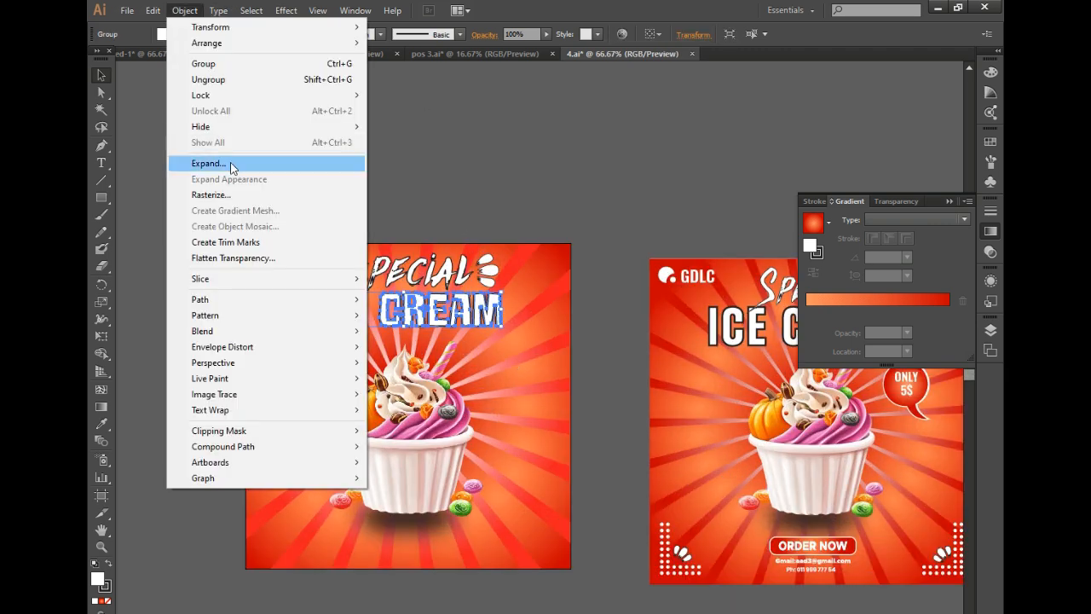
click(208, 163)
click(513, 438)
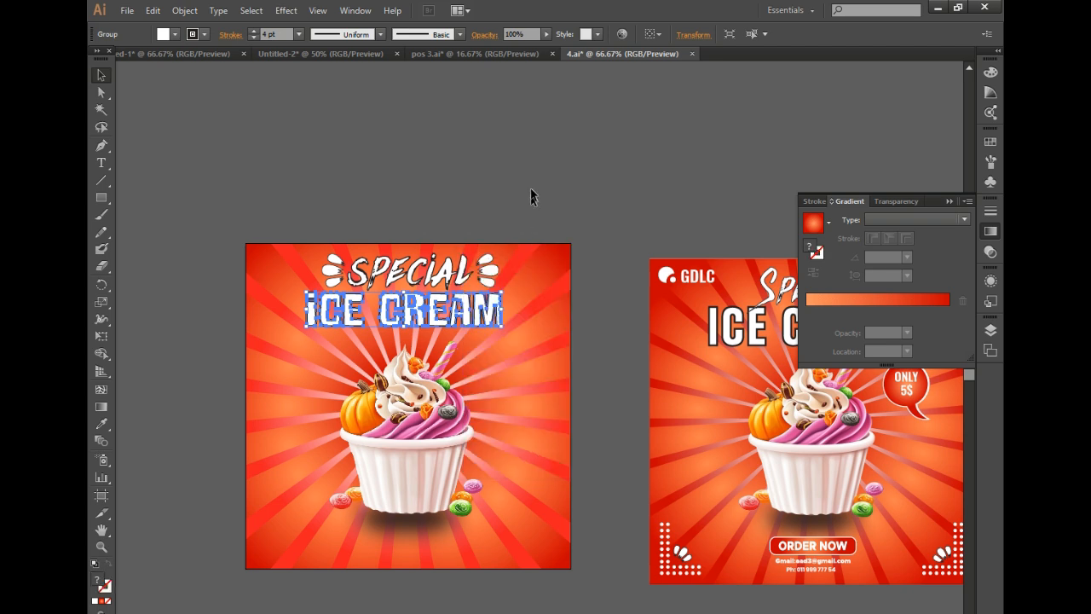
click(577, 356)
Step: Move the ice cream cup slightly up, closer to the ICE CREAM title
key(ctrl+minus)
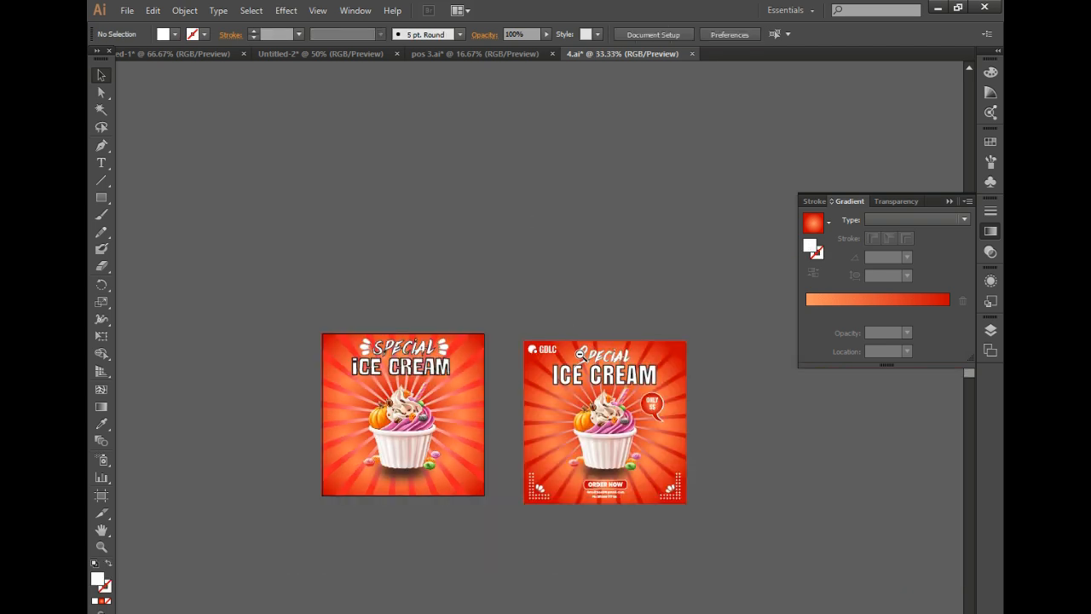
ctrl+click(539, 449)
drag(338, 376, 332, 358)
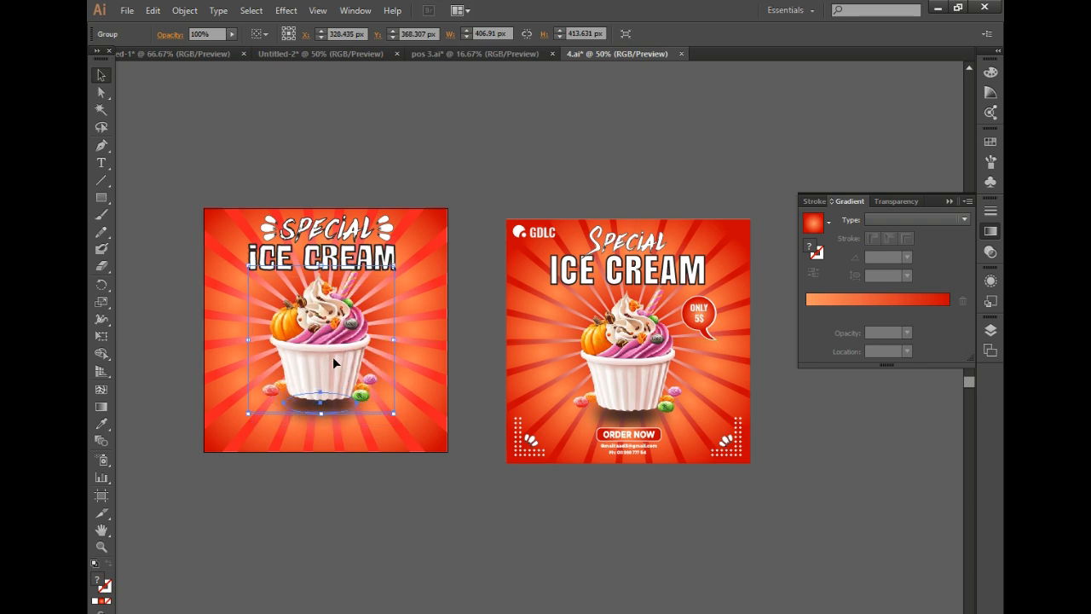
click(559, 595)
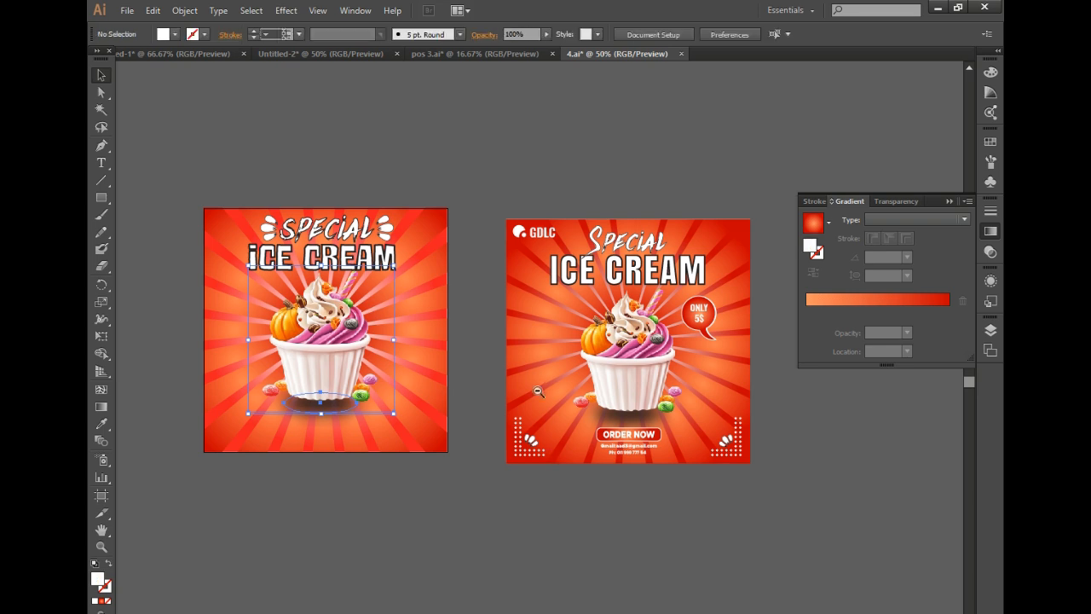
click(409, 291)
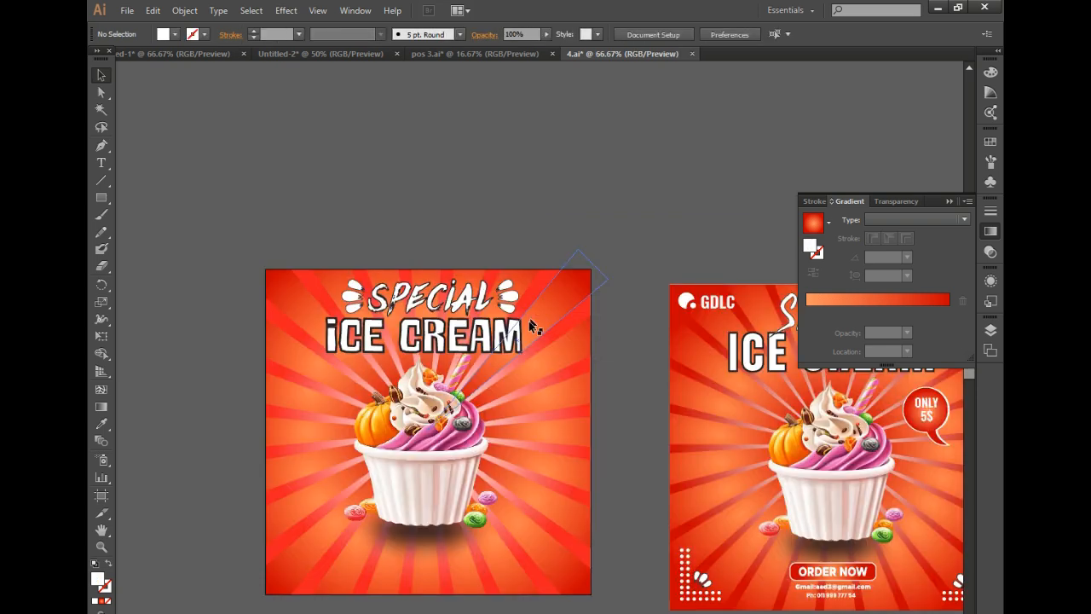
alt+click(475, 424)
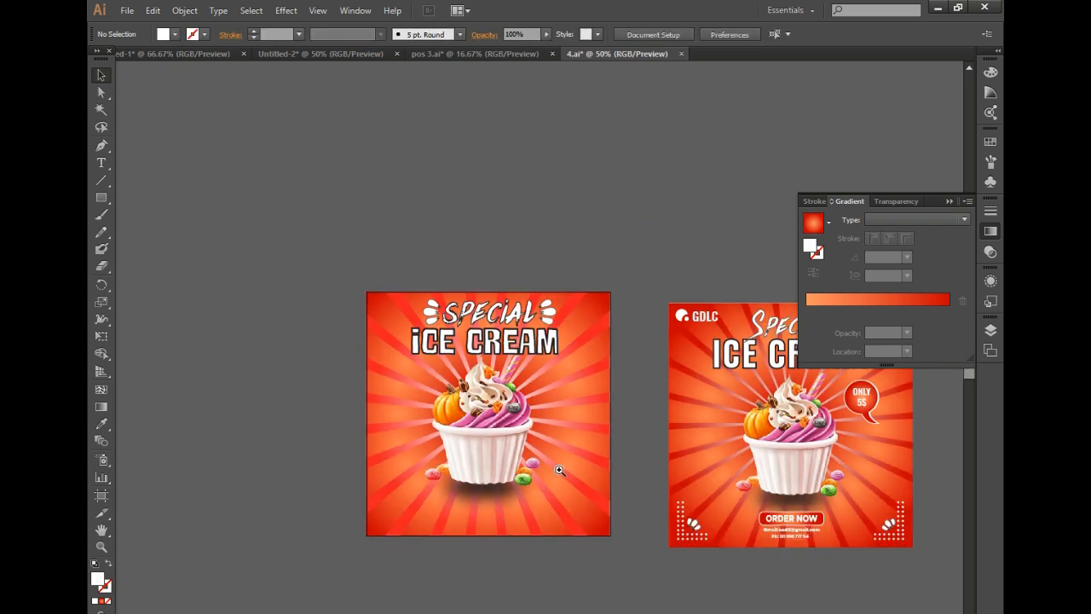
Step: Draw a white pill-shaped rectangle with 22.4 px corners, centred just below the ice cream cup
click(559, 469)
click(102, 197)
drag(381, 411, 470, 426)
key(a)
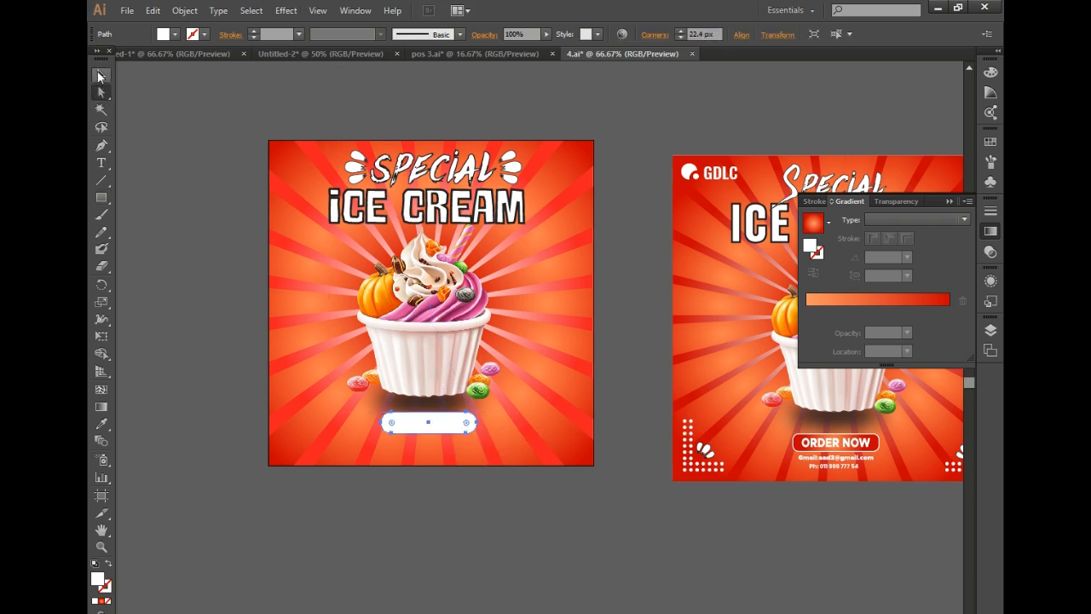
click(101, 75)
key(ctrl+plus)
mouse_move(462, 376)
mouse_down()
mouse_move(452, 368)
mouse_move(456, 389)
mouse_up()
click(130, 196)
Step: Add the text "order now" and place it on the white pill, enlarged to about 40.73 pt
click(103, 165)
click(346, 500)
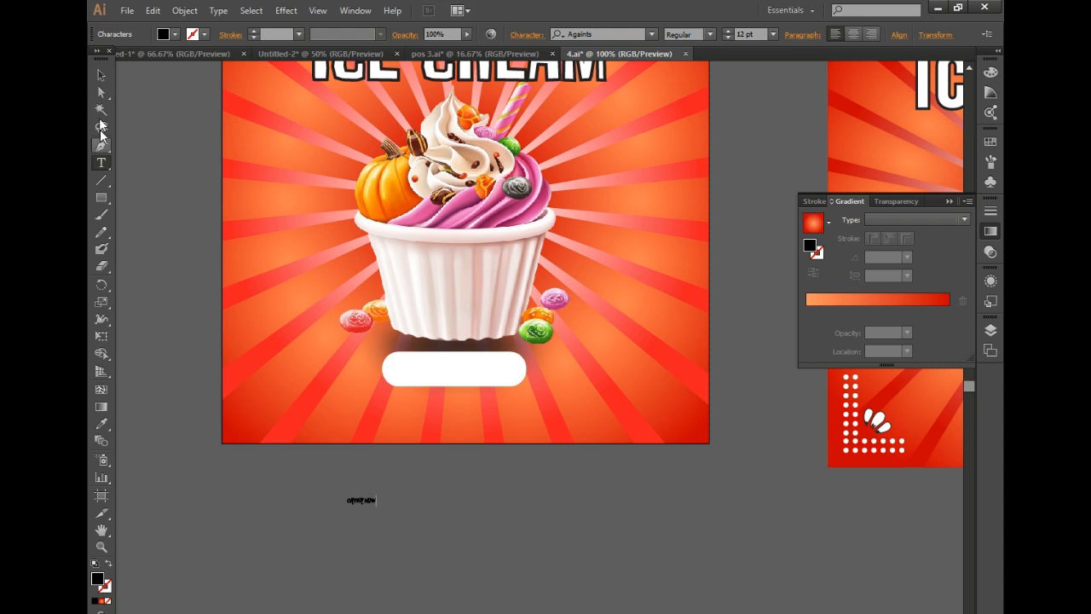
click(99, 79)
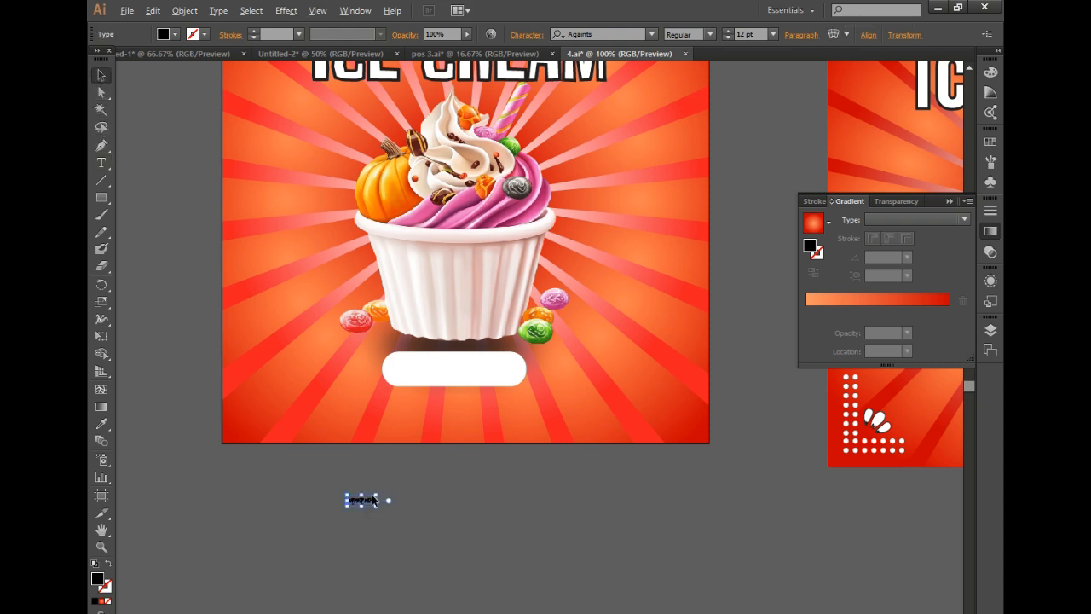
drag(372, 494, 481, 368)
click(439, 499)
Step: Change the font of the order now text to Metropolis Bold
click(602, 34)
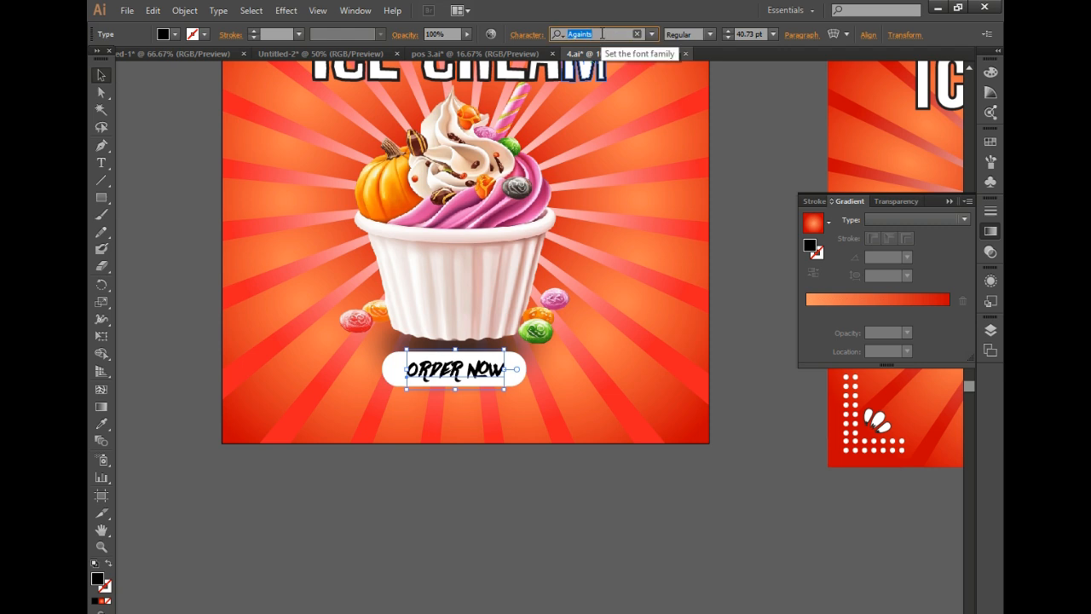
text(m)
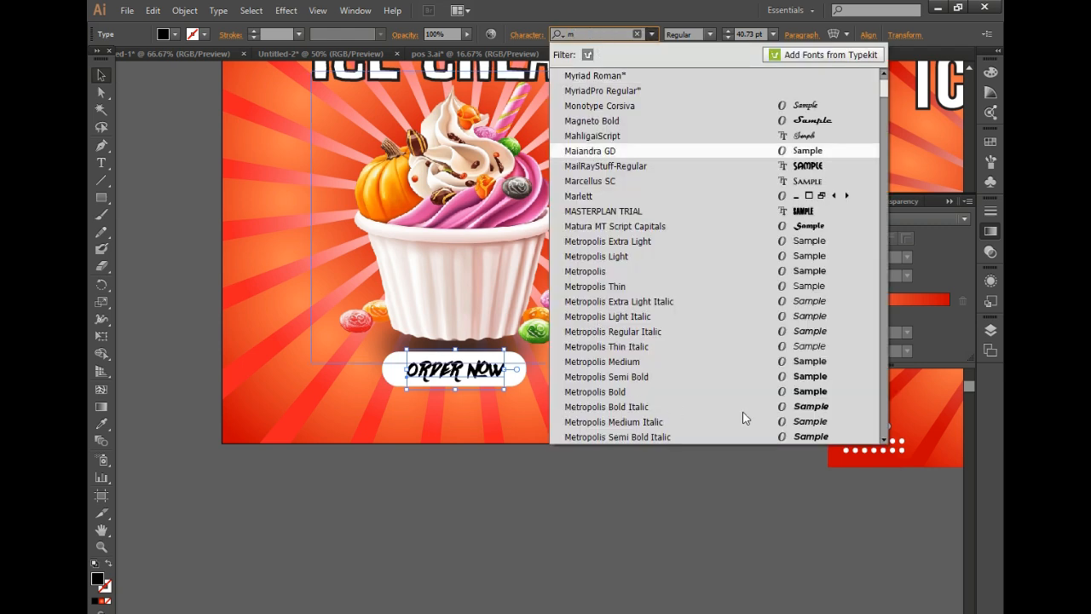
click(644, 394)
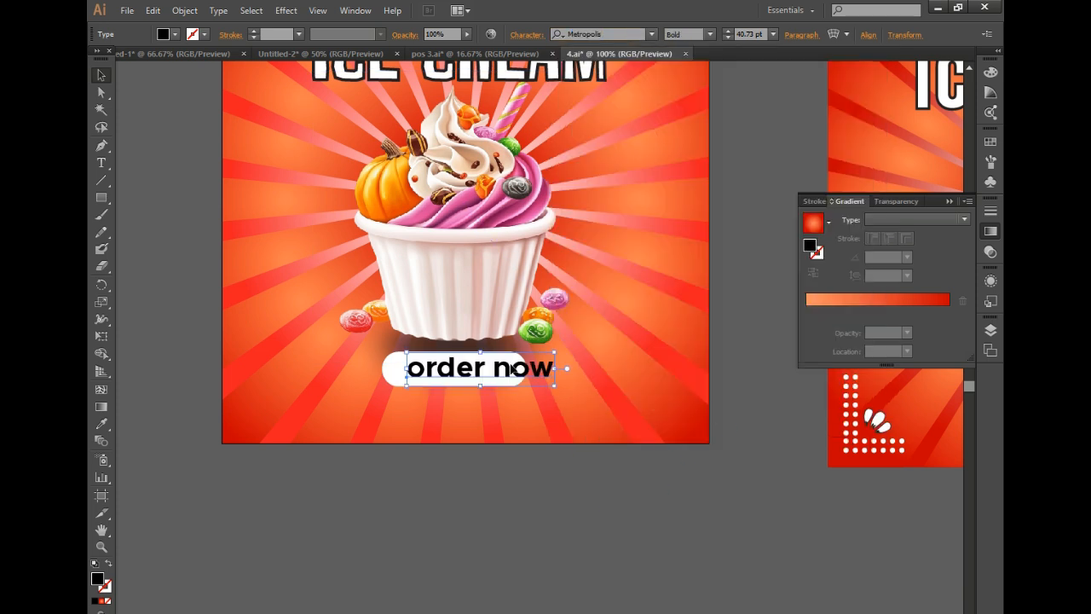
Step: Apply All Caps to the first letters of both words so the text reads "Order Now"
click(102, 162)
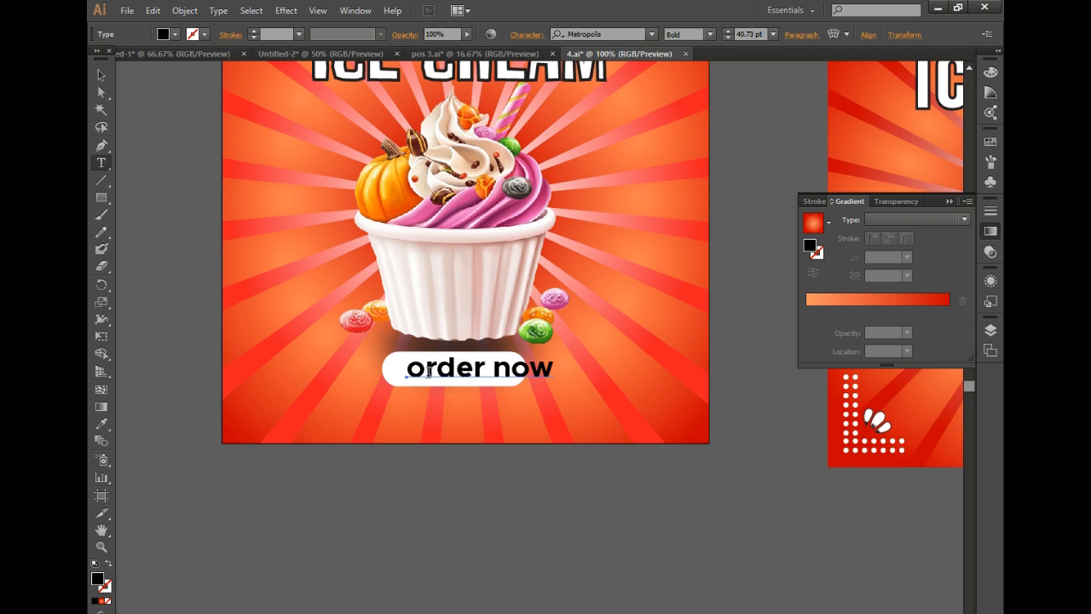
drag(390, 371, 433, 356)
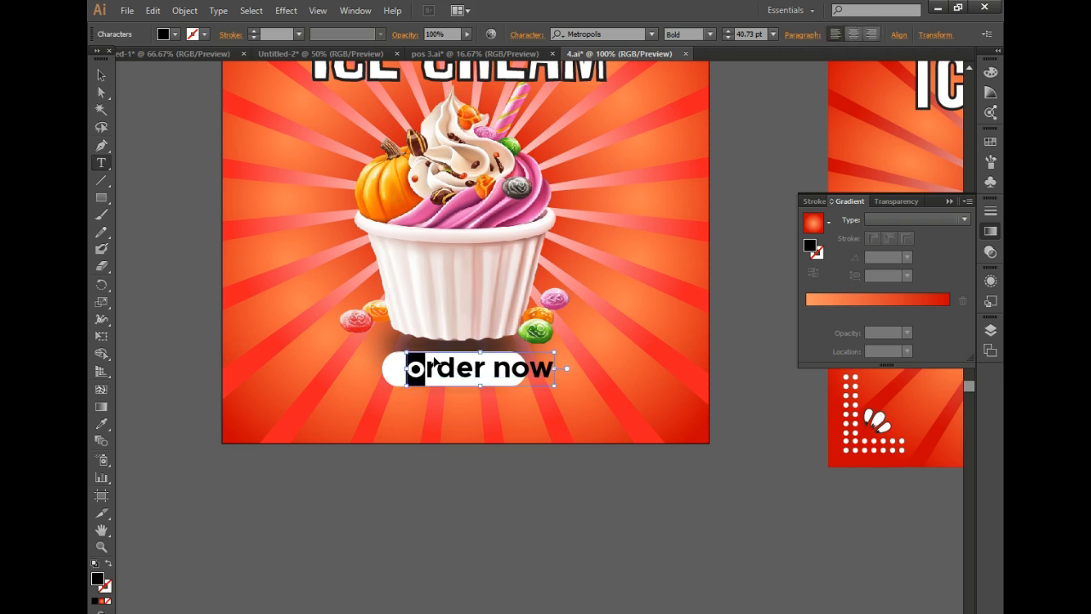
key(ctrl+t)
click(821, 237)
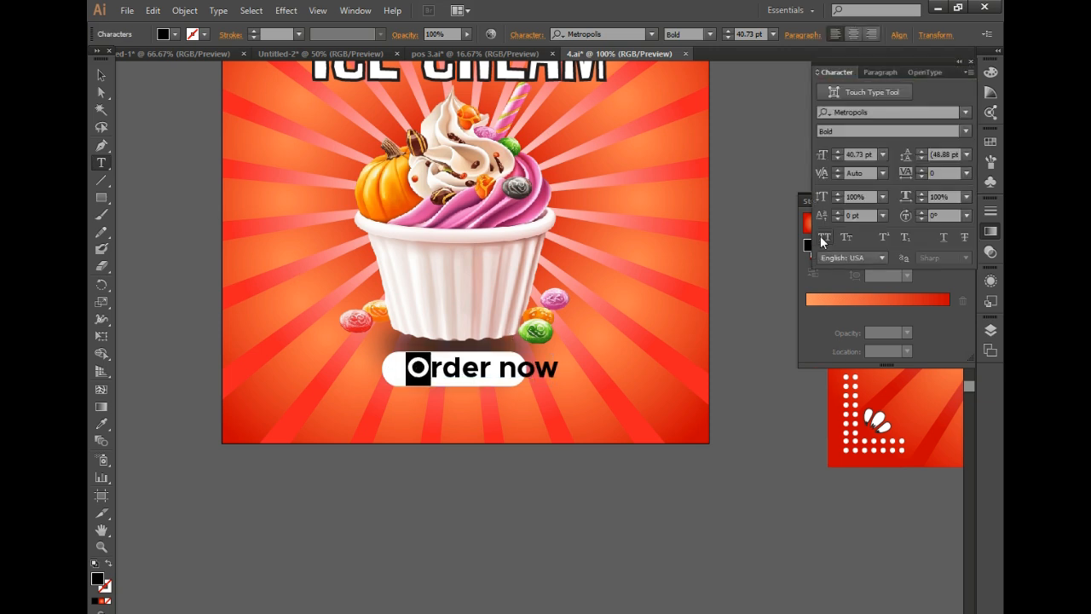
drag(512, 368, 499, 368)
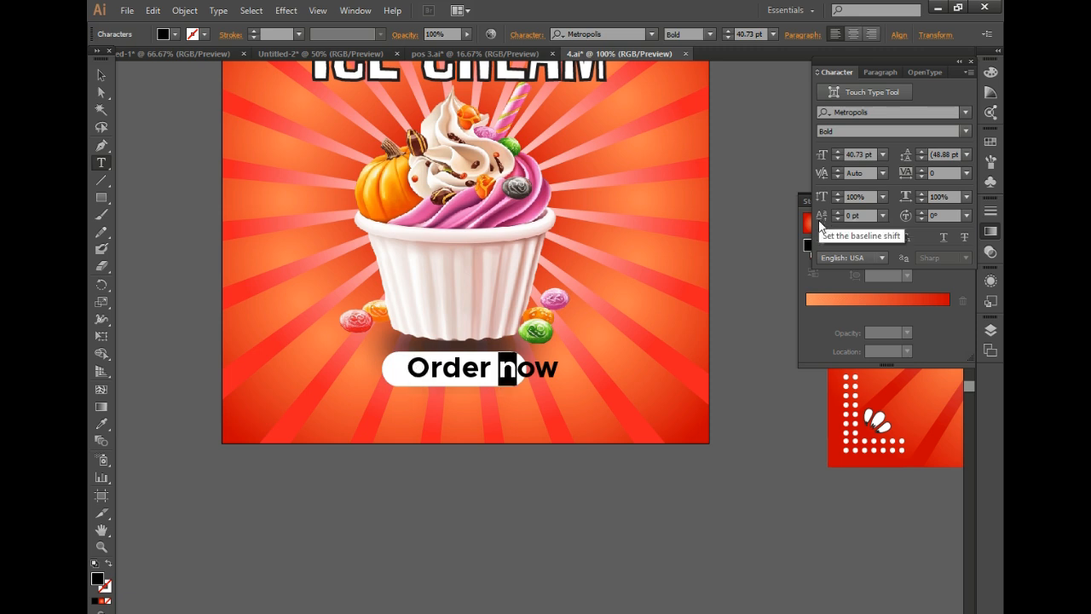
click(820, 233)
Step: Scale the Order Now text down to about 32.81 pt and centre it inside the white pill
click(101, 77)
drag(556, 369, 522, 353)
click(525, 365)
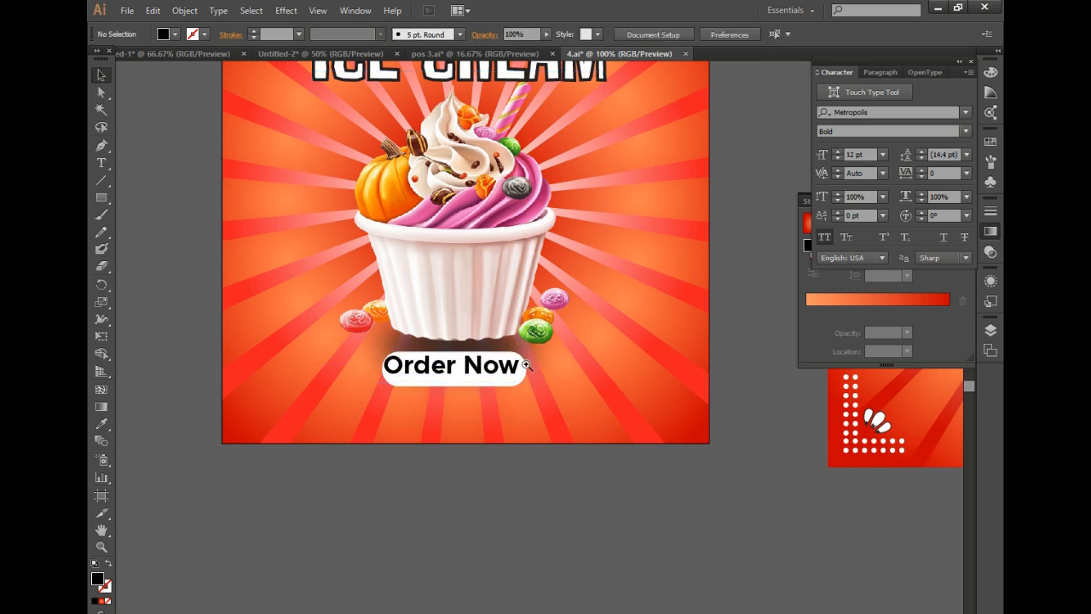
ctrl+click(526, 365)
mouse_move(481, 393)
mouse_down()
mouse_move(515, 380)
mouse_move(497, 397)
mouse_up()
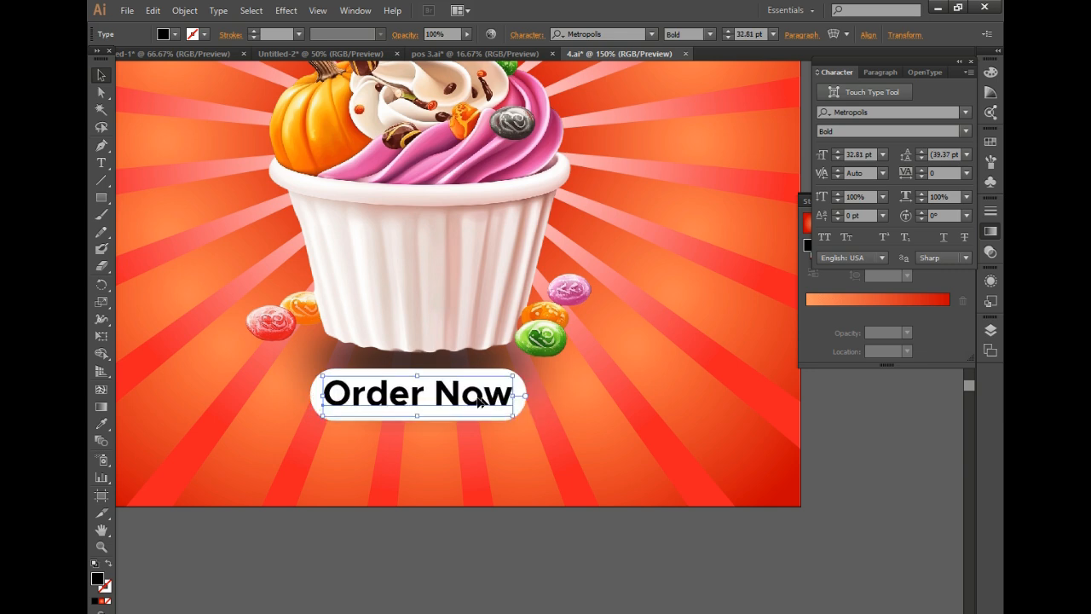
Step: Convert the Order Now text to outlines
right_click(478, 397)
click(507, 491)
click(603, 571)
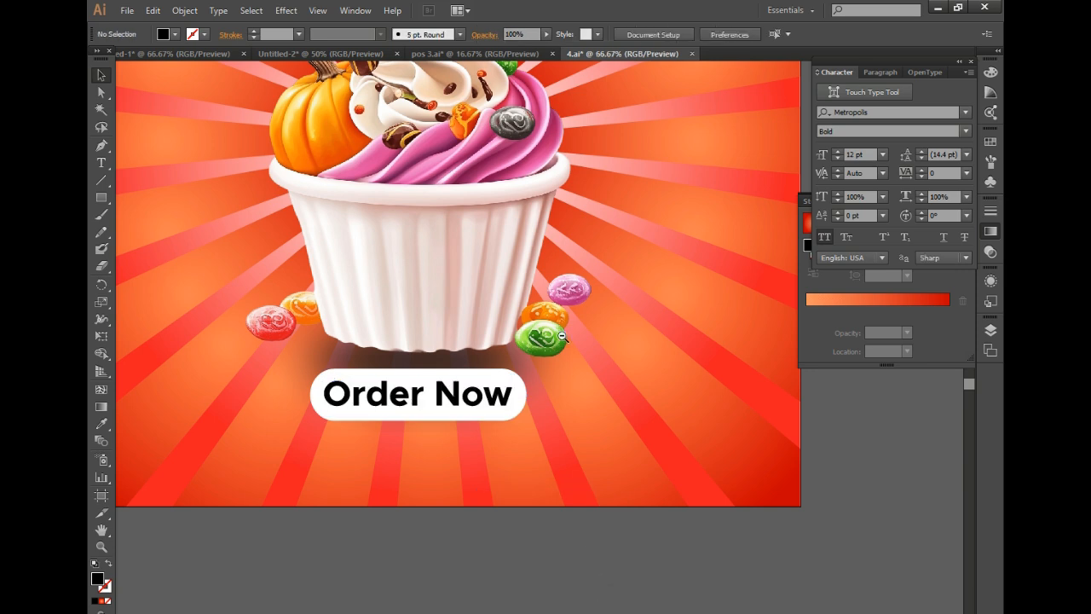
Step: Give the inner pill of the Order Now button a solid red swatch fill
scroll(402, 452, down, 2)
scroll(511, 392, up, 1)
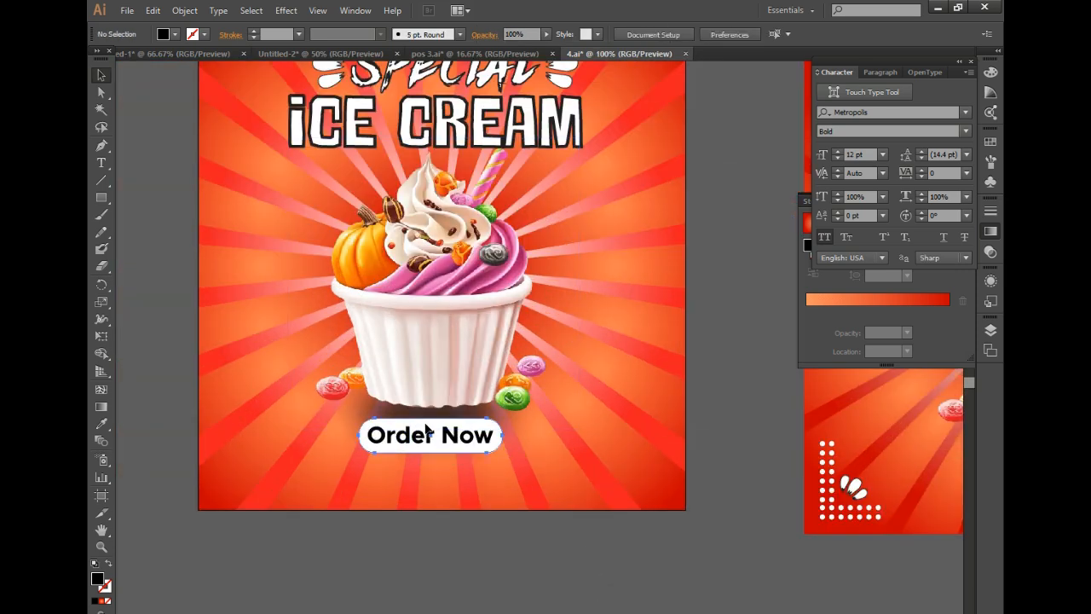
click(424, 431)
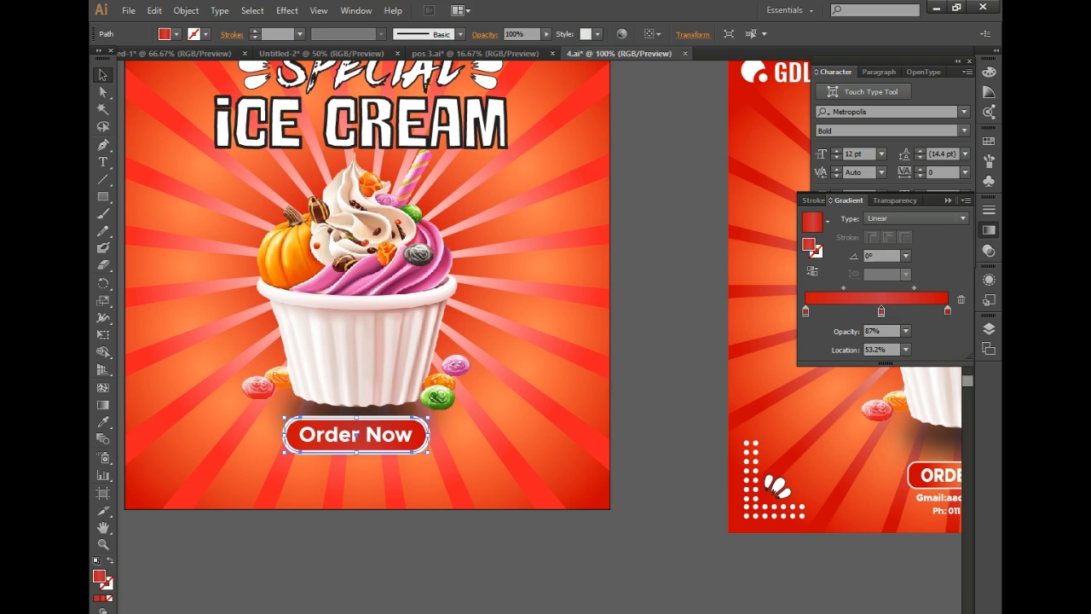
click(460, 439)
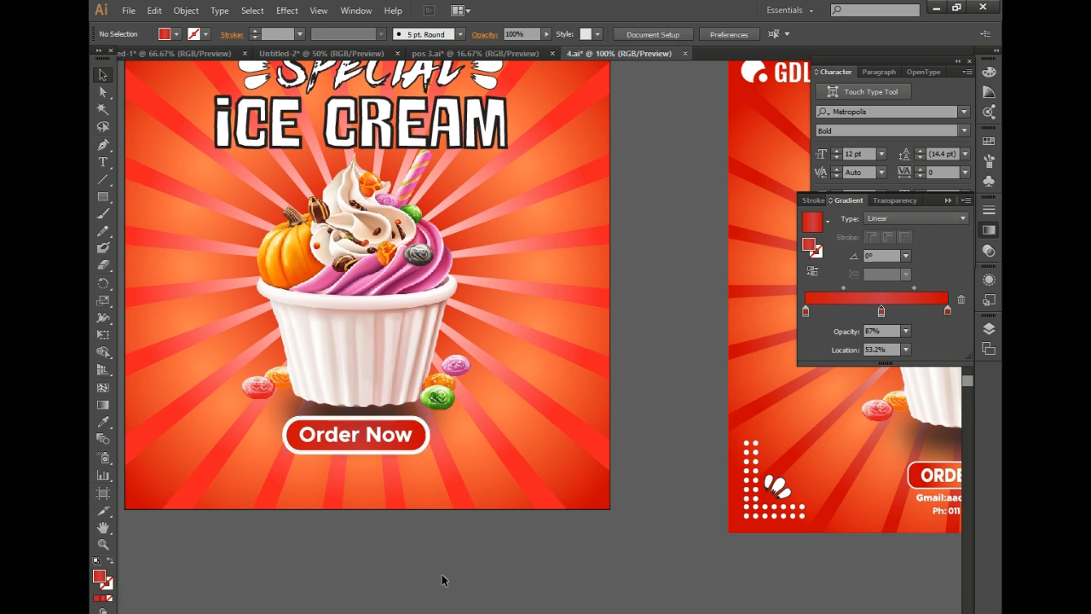
click(417, 436)
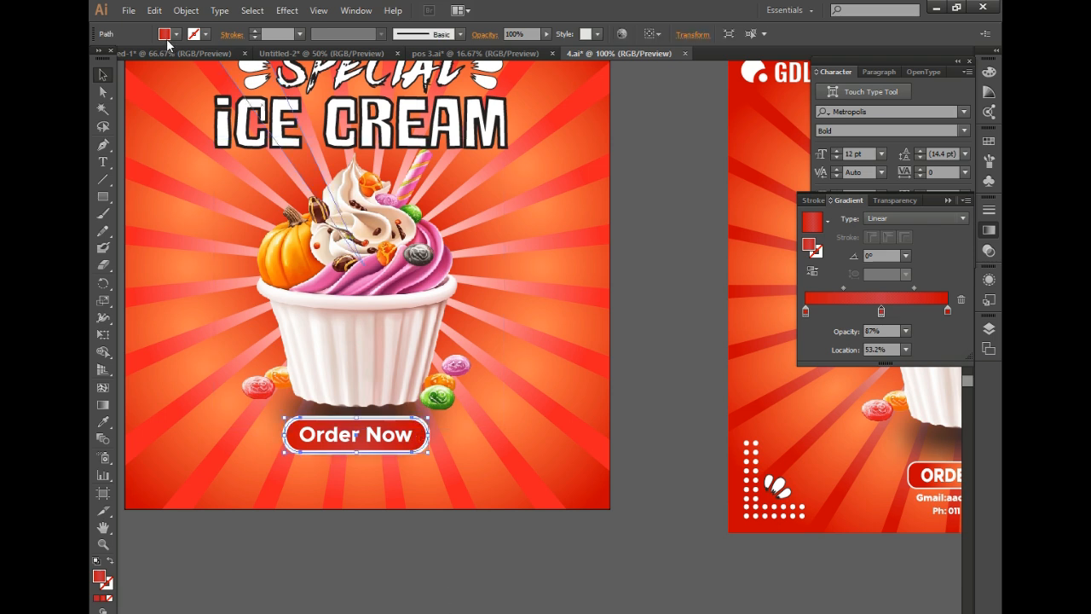
click(167, 34)
click(196, 60)
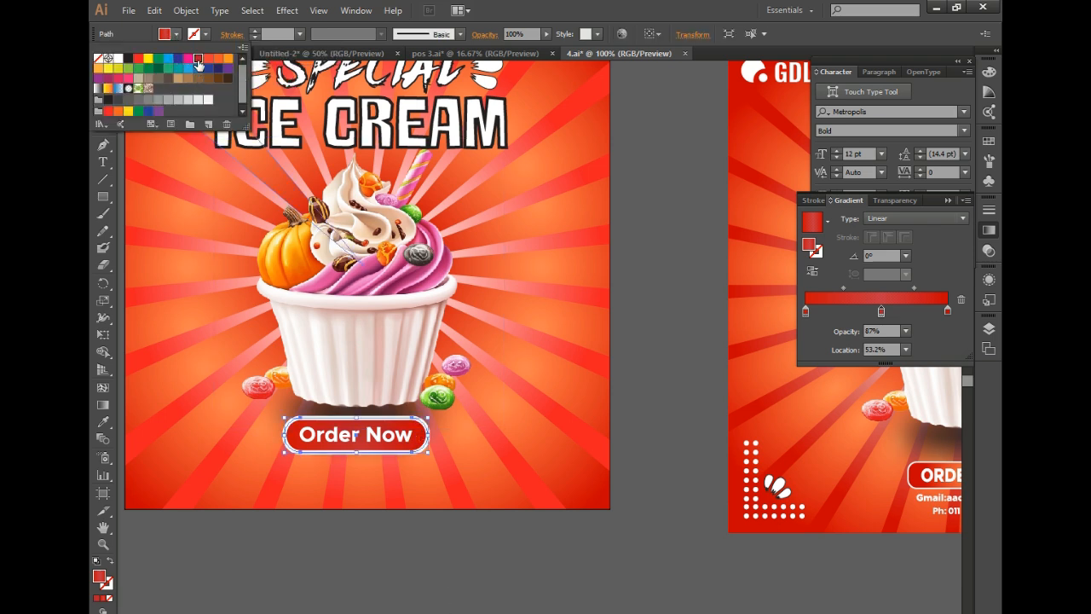
click(529, 595)
click(529, 594)
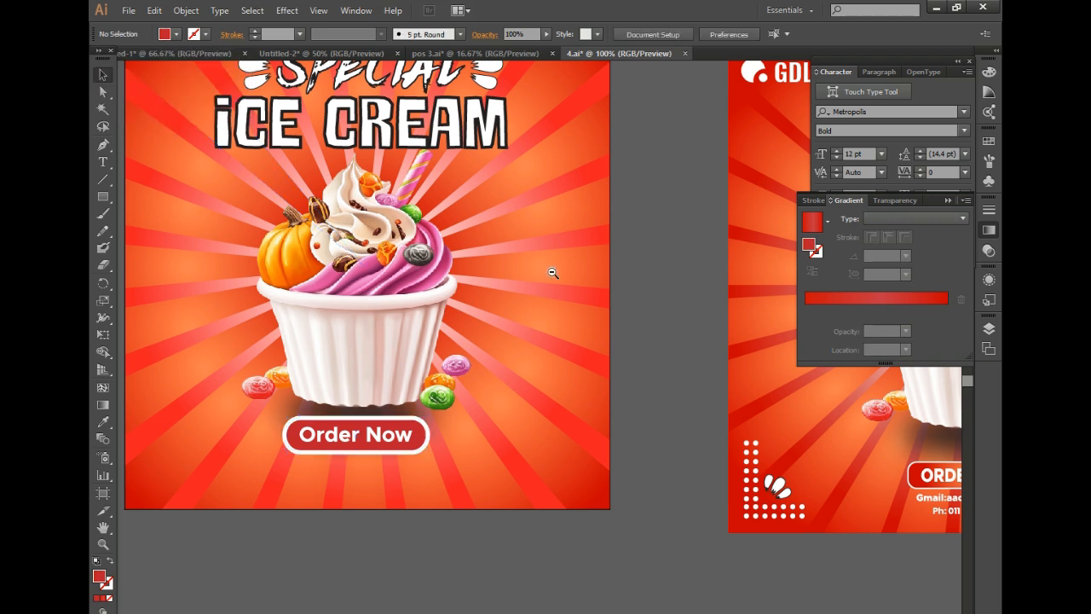
Step: Copy the e-mail and phone lines from the reference poster to just below the Order Now button
ctrl+alt+click(550, 273)
ctrl+click(477, 415)
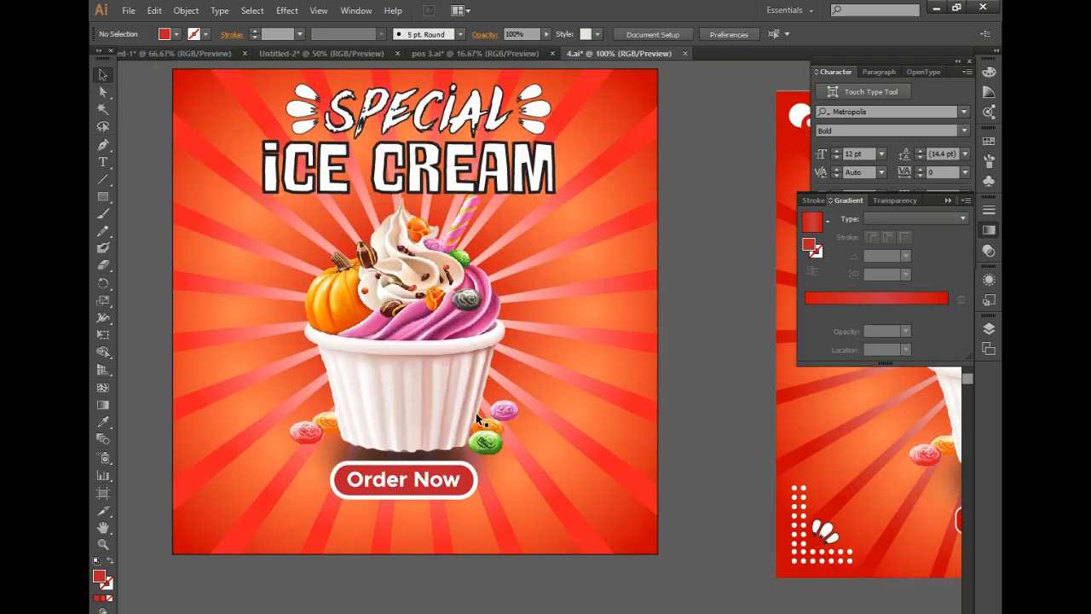
ctrl+alt+click(564, 439)
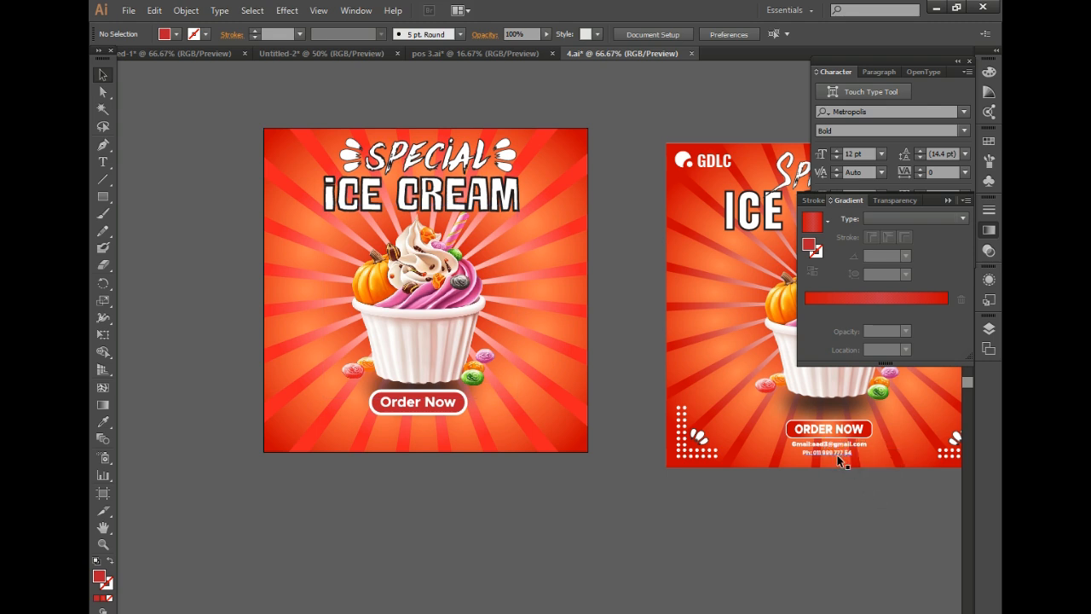
ctrl+click(704, 397)
click(730, 465)
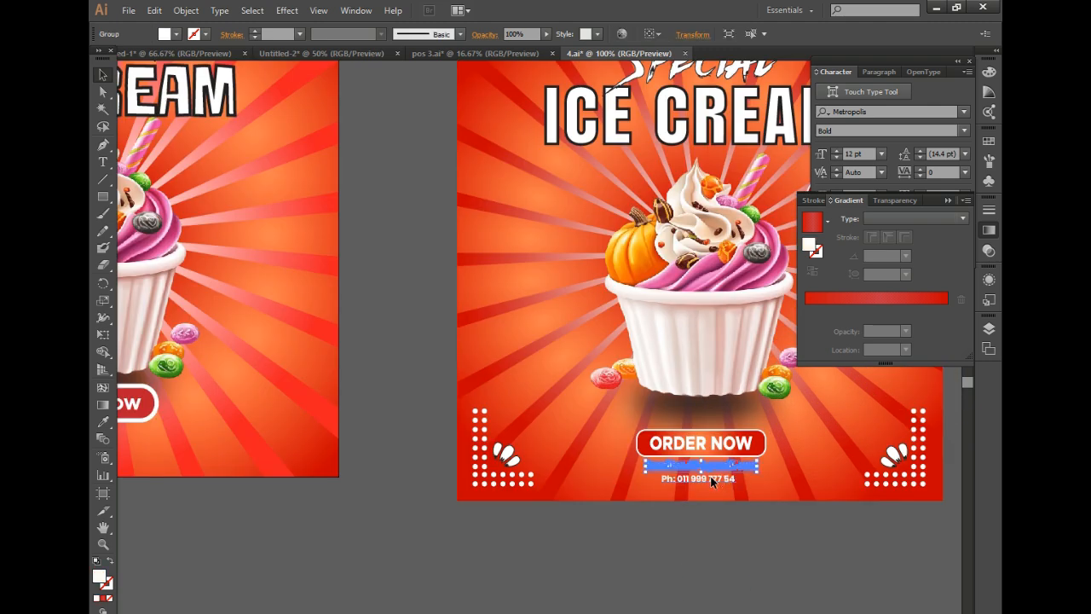
shift+click(710, 481)
key(ctrl+minus)
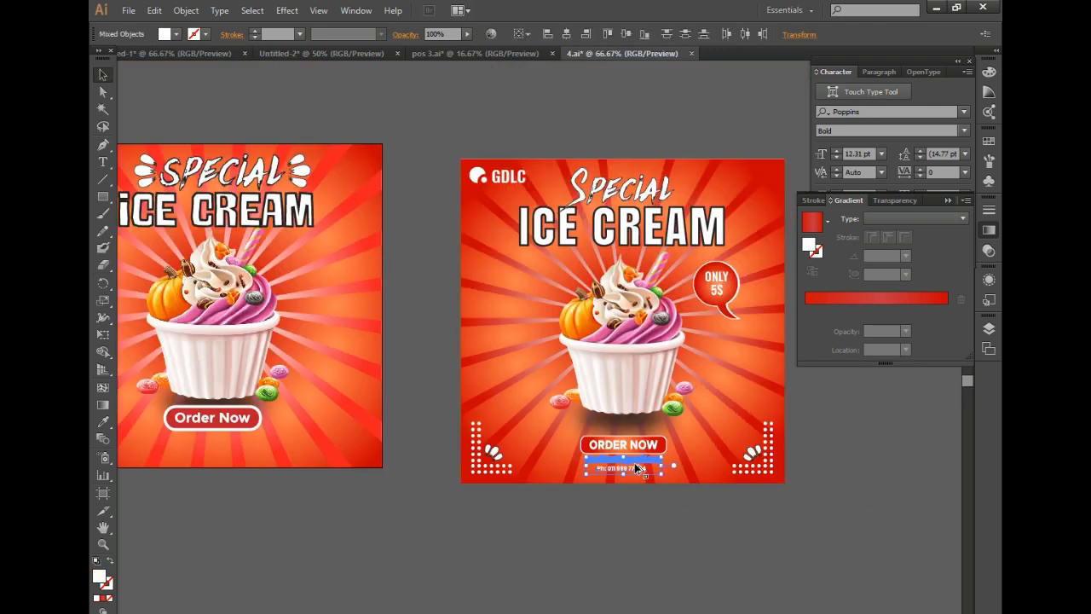
drag(635, 467, 221, 437)
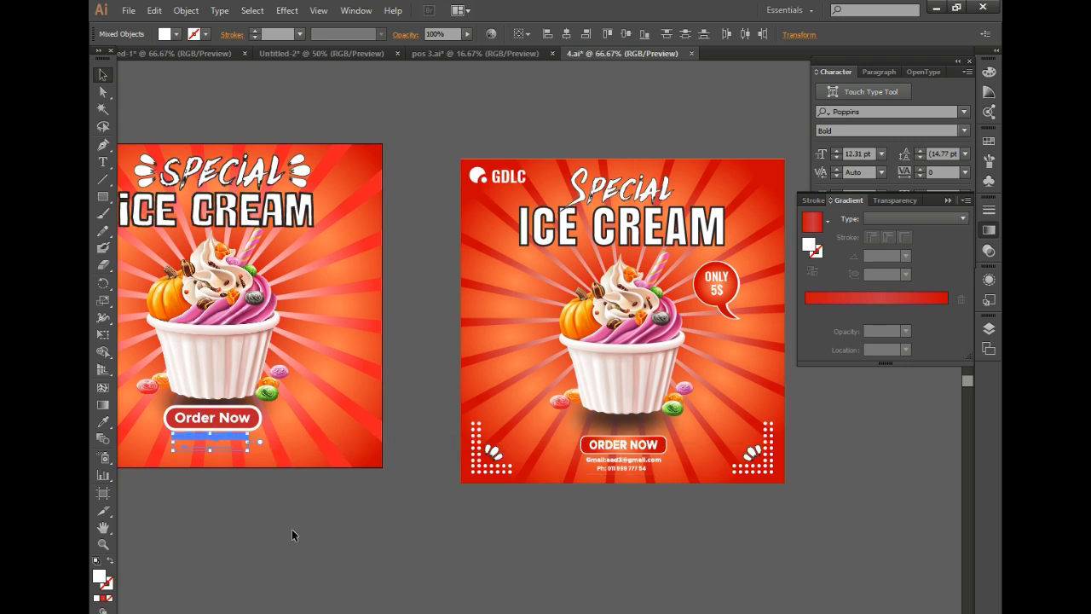
click(291, 529)
click(267, 441)
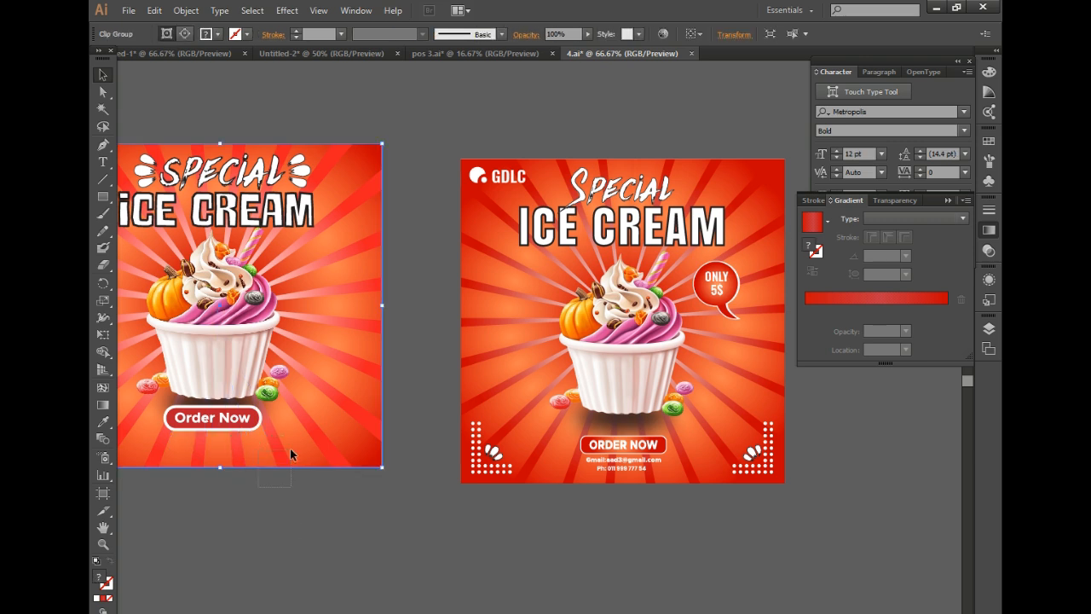
Step: Bring the e-mail and phone lines under the Order Now button to the front of the stacking order
drag(290, 449, 290, 449)
drag(255, 497, 185, 432)
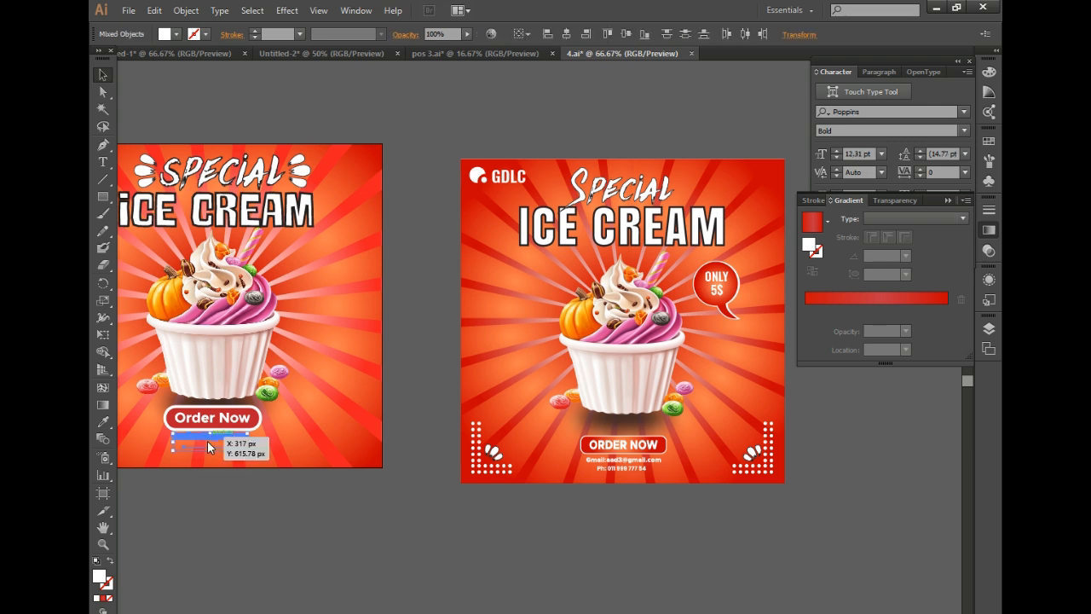
right_click(207, 441)
mouse_move(263, 560)
click(391, 560)
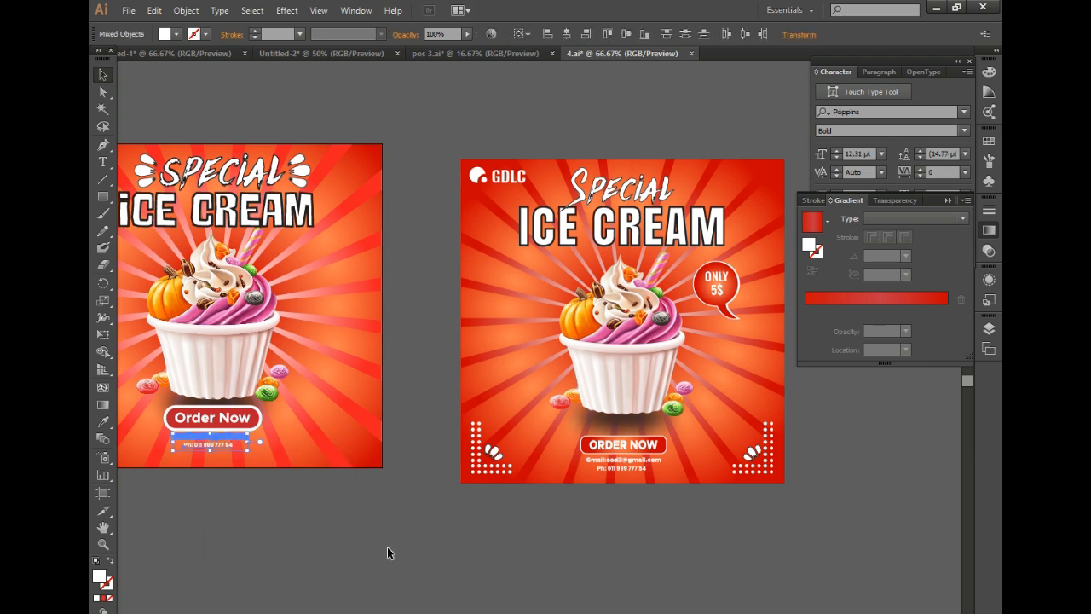
click(384, 553)
key(ctrl+minus)
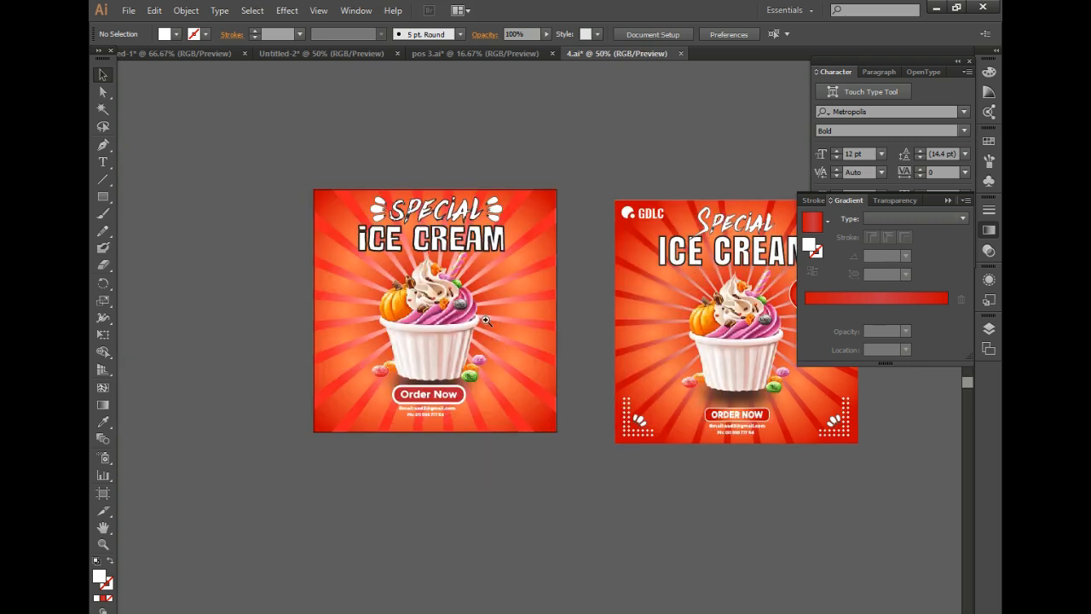
click(486, 322)
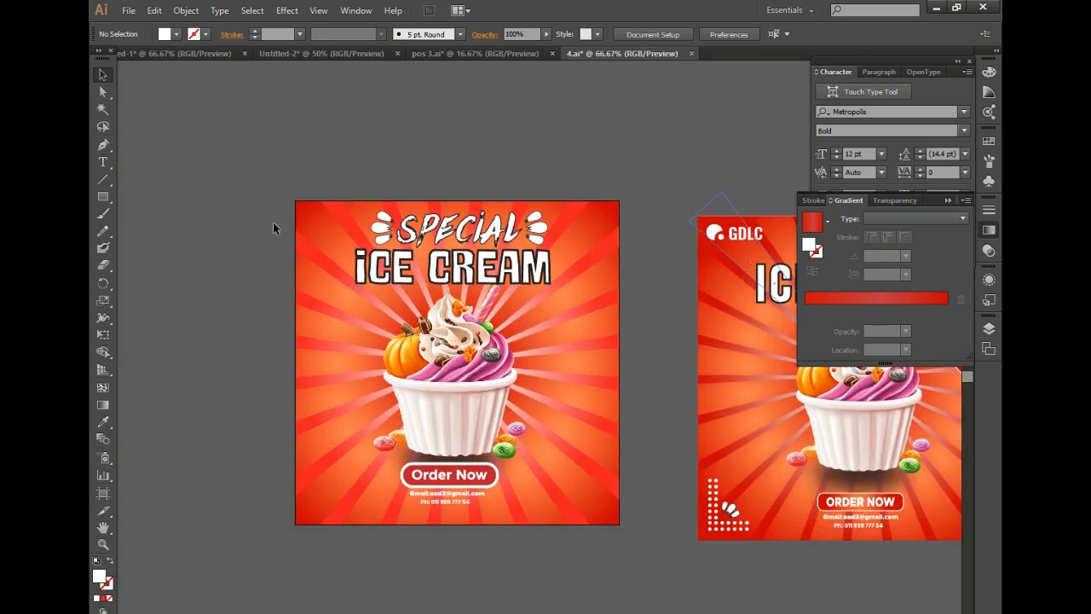
Step: Draw a small white circle in the new poster's upper-left corner and duplicate it about 19.3 px across and down
drag(104, 196, 154, 231)
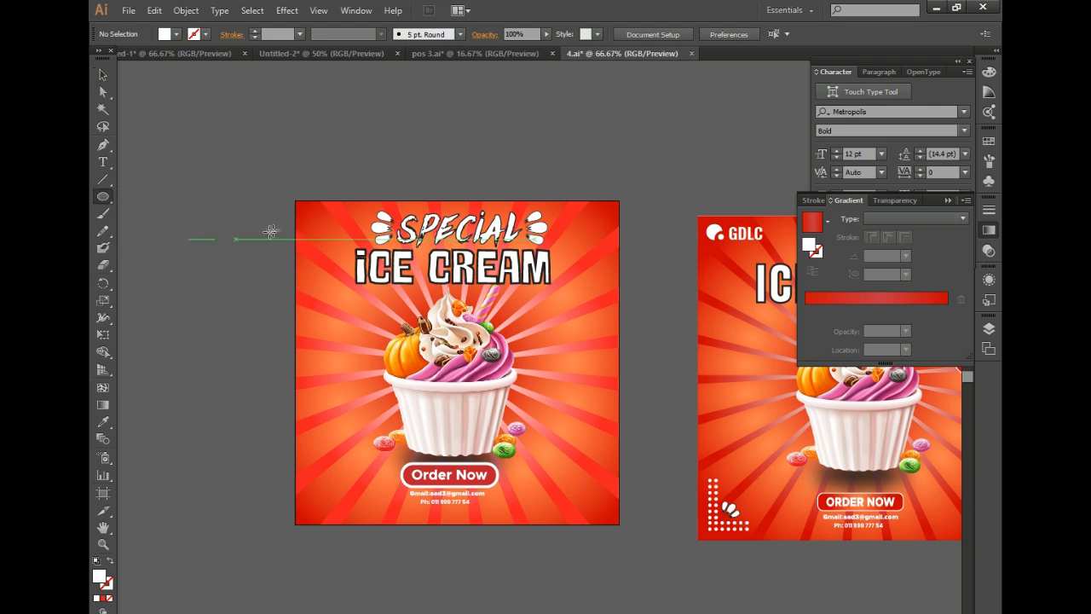
mouse_move(314, 220)
mouse_down()
mouse_move(329, 223)
mouse_move(319, 224)
mouse_up()
key(ctrl+z)
click(103, 75)
key(ctrl+1)
drag(290, 306, 299, 310)
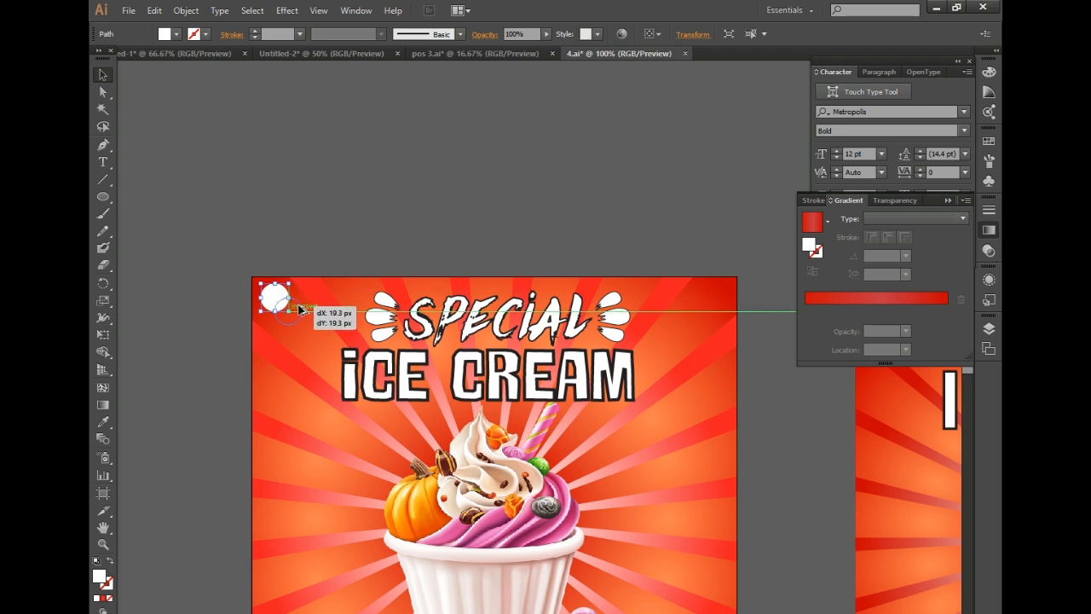
drag(299, 311, 299, 310)
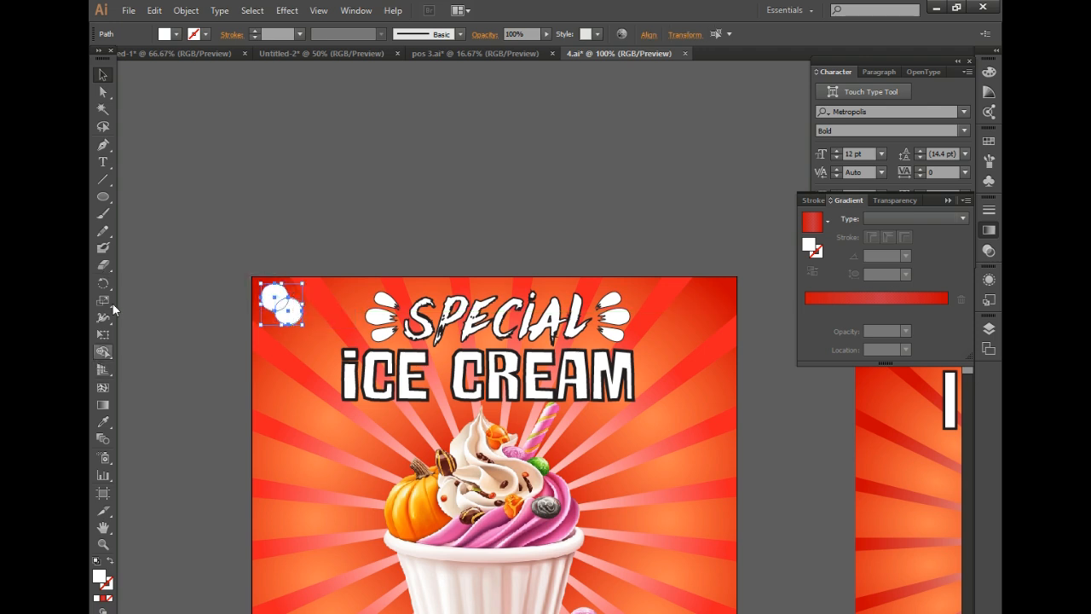
Step: Cut the duplicate circle and its overlap out of the first circle with the Shape Builder tool, leaving a notched disc
alt+click(291, 315)
alt+click(282, 304)
click(103, 196)
key(ctrl+shift+a)
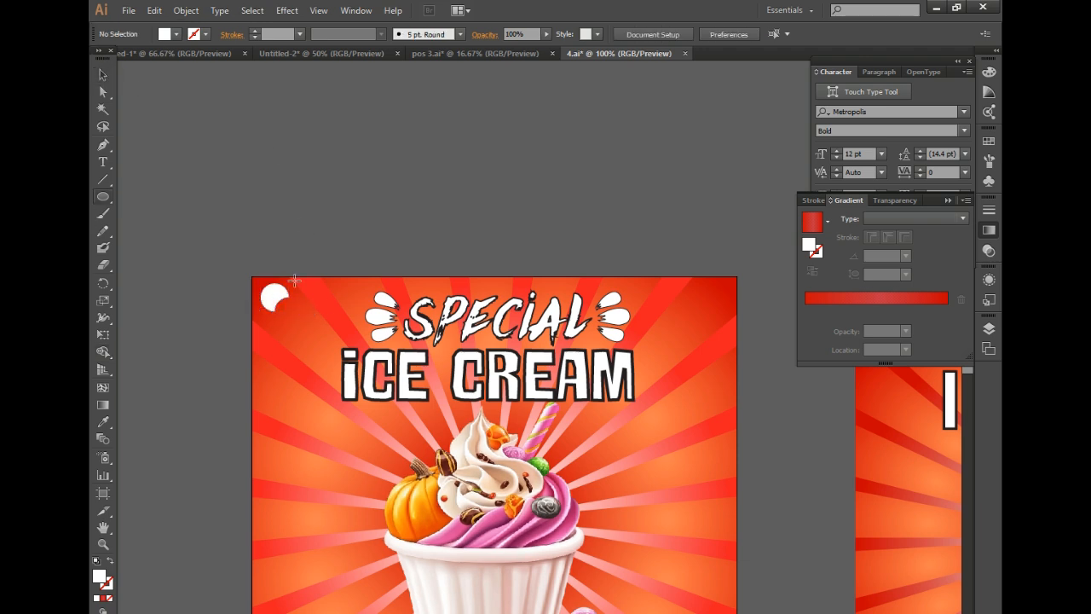
Step: Draw a tiny white circle and position it within the notch of the white disc to complete the logo mark
drag(288, 305, 291, 308)
click(100, 73)
key(ctrl+shift+a)
key(ctrl+equal)
drag(389, 343, 385, 343)
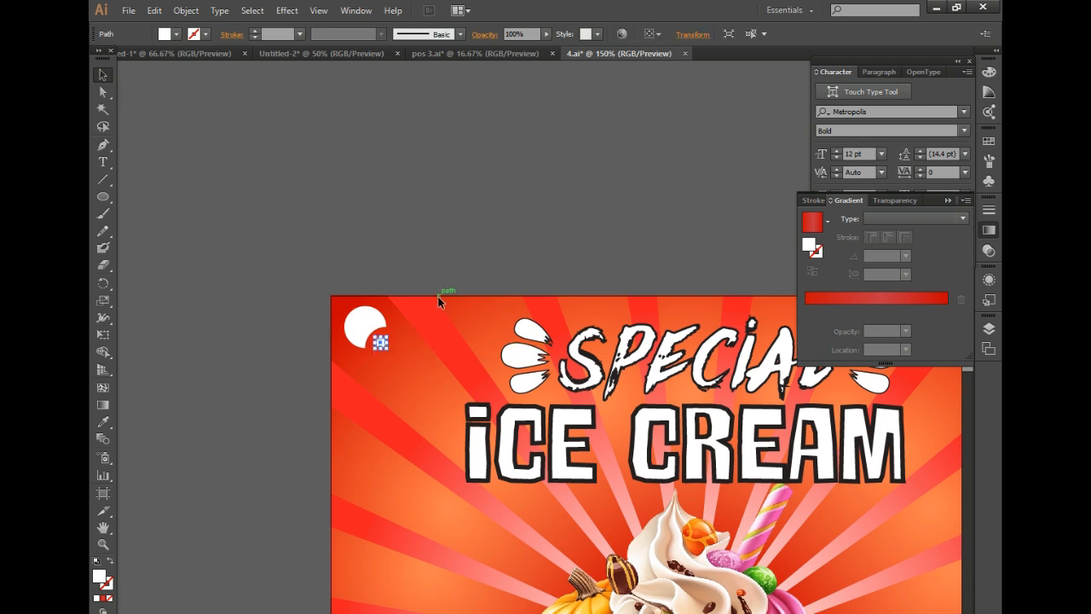
Step: Add the text GDLC and place it beside the white logo mark on the new poster
key(ctrl+minus)
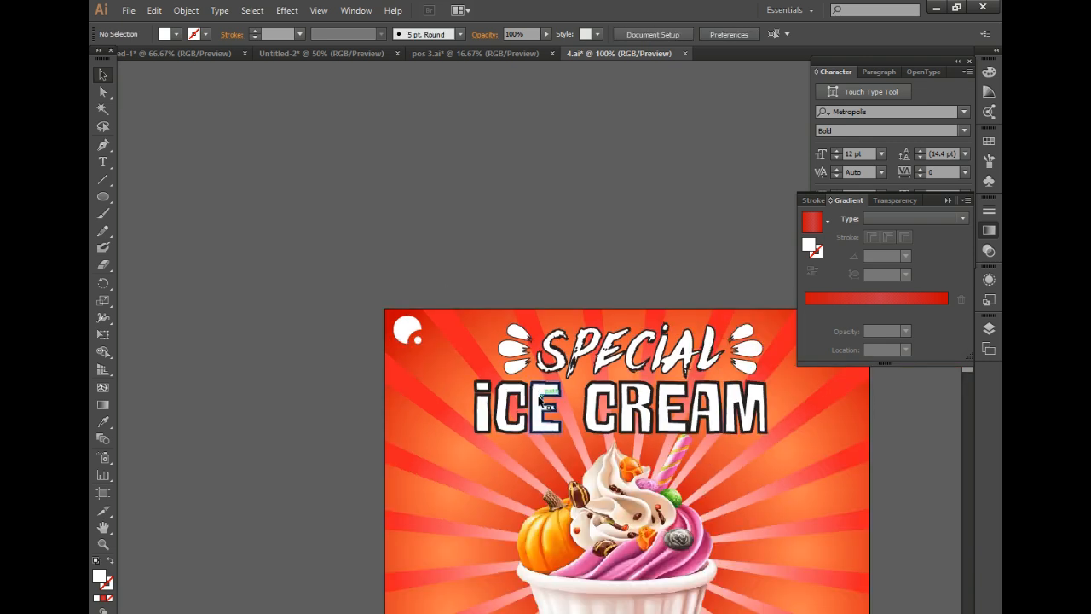
key(ctrl+minus)
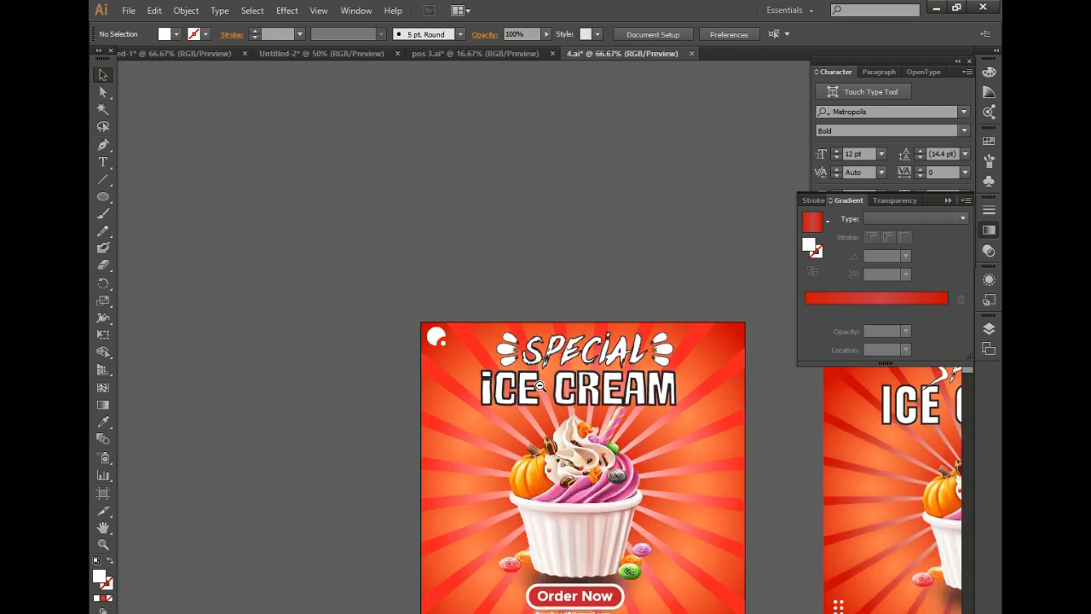
key(ctrl+minus)
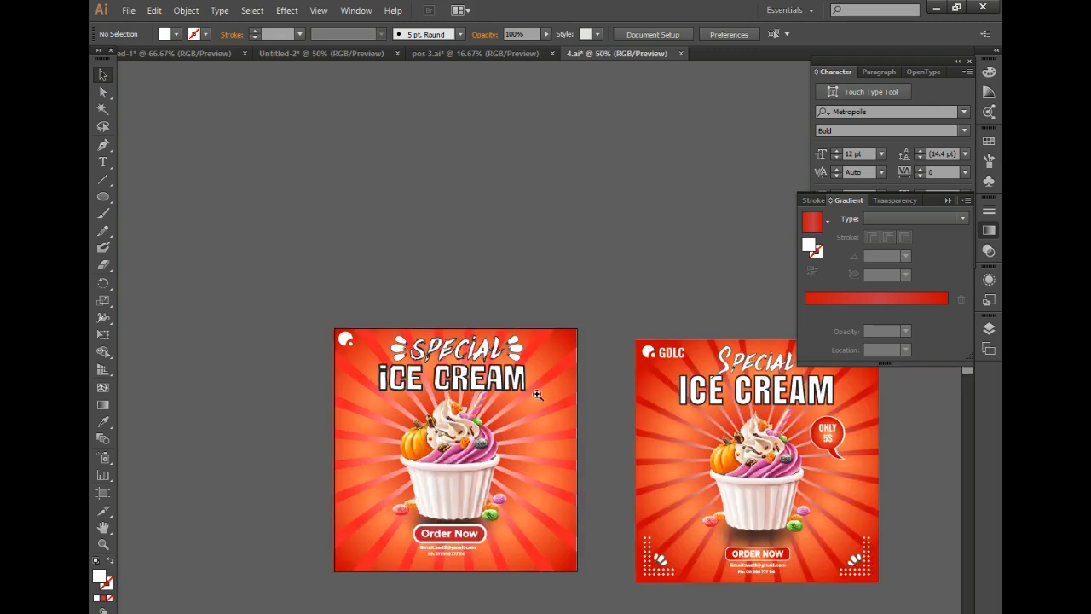
click(112, 167)
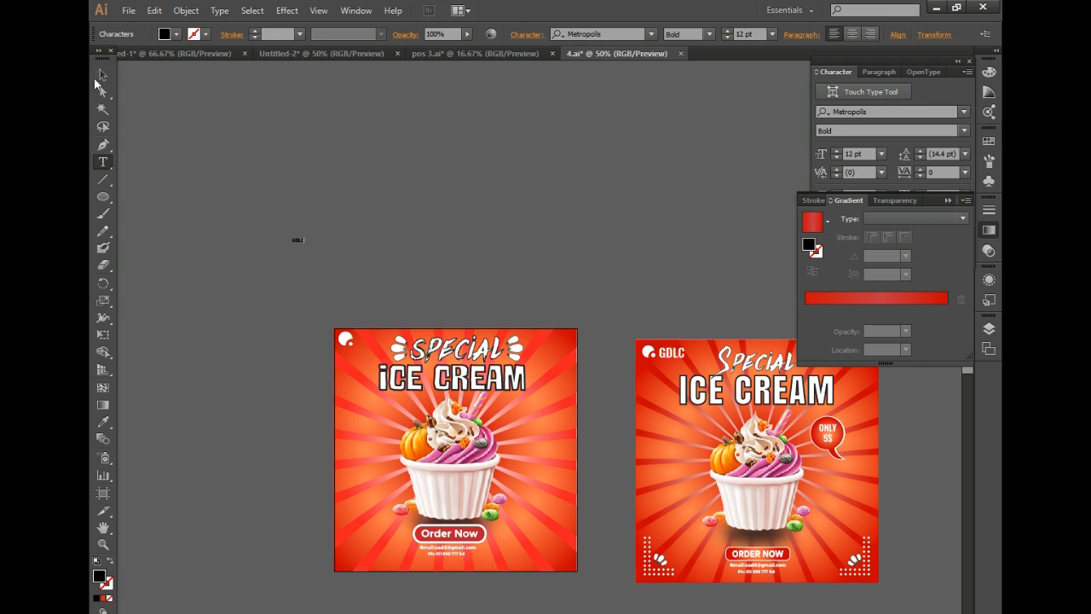
click(101, 76)
key(ctrl+plus)
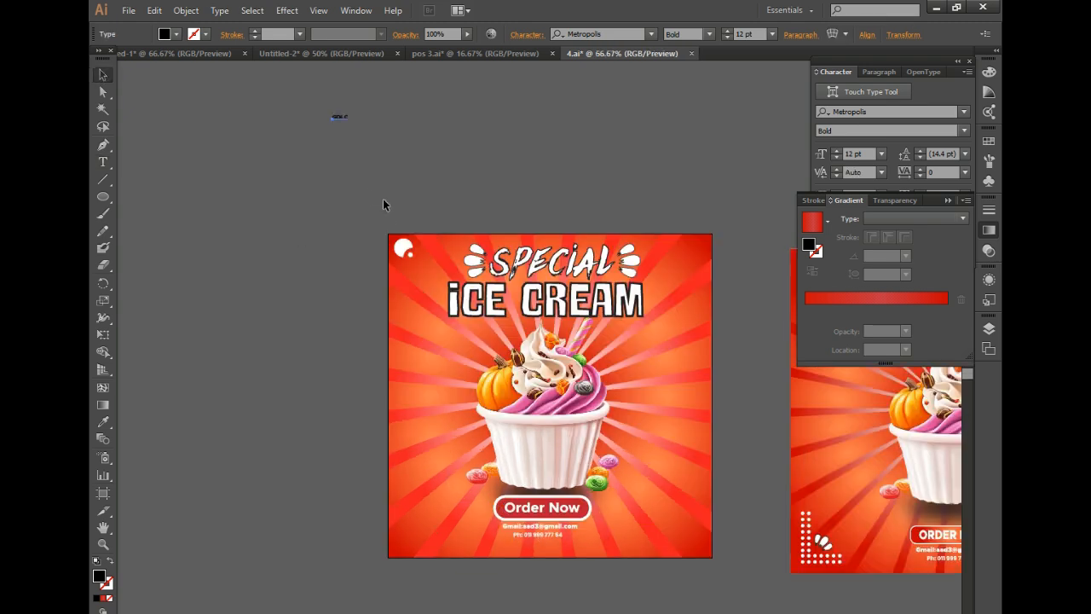
drag(341, 120, 422, 258)
key(ctrl+plus)
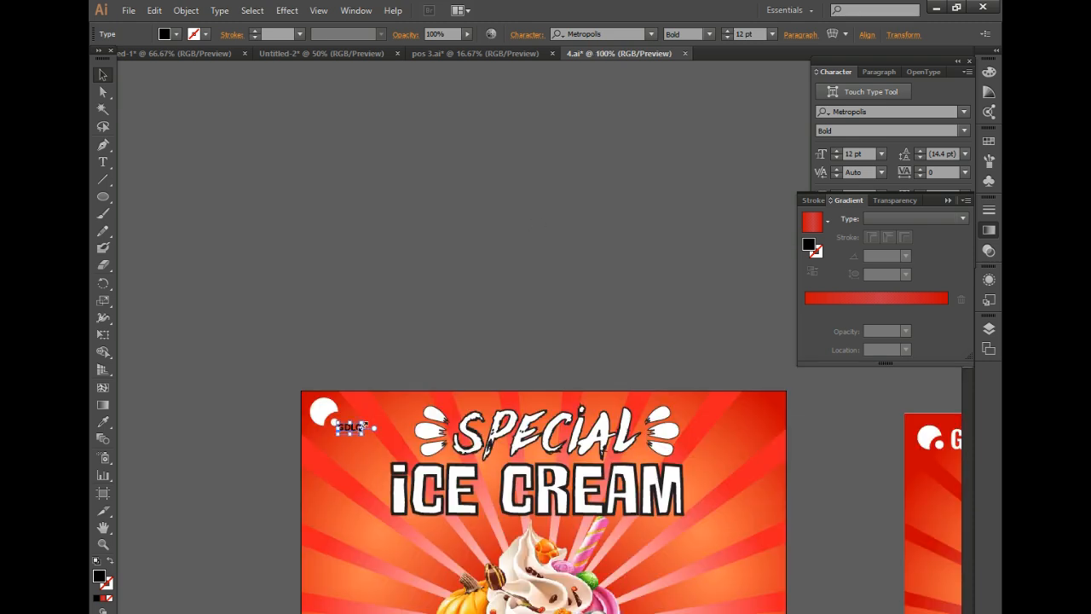
Step: Set the font of the GDLC text to Mikodacs
key(ctrl+minus)
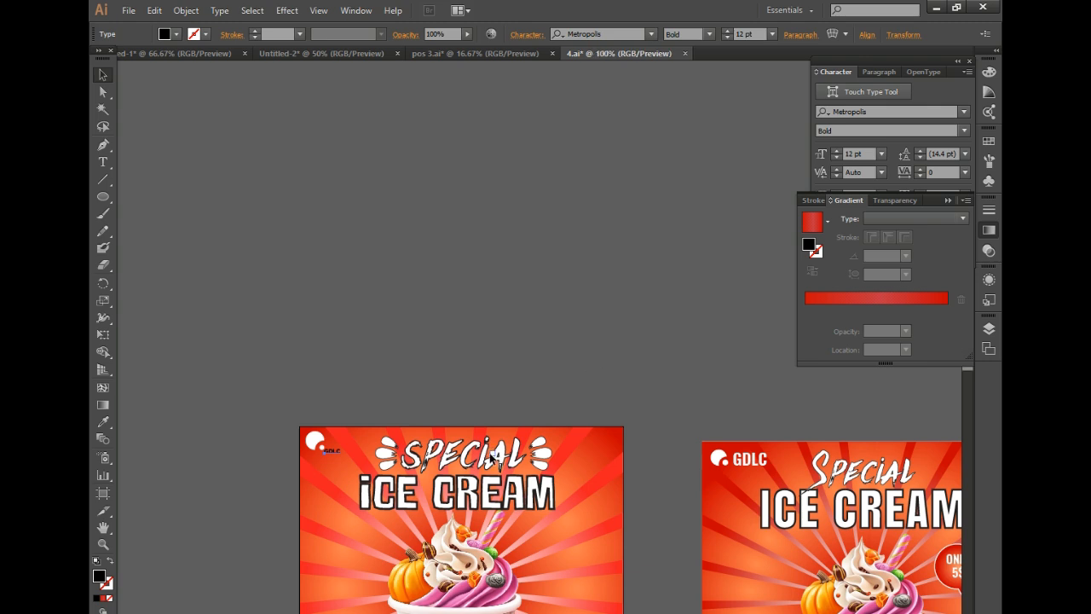
key(ctrl+plus)
click(653, 34)
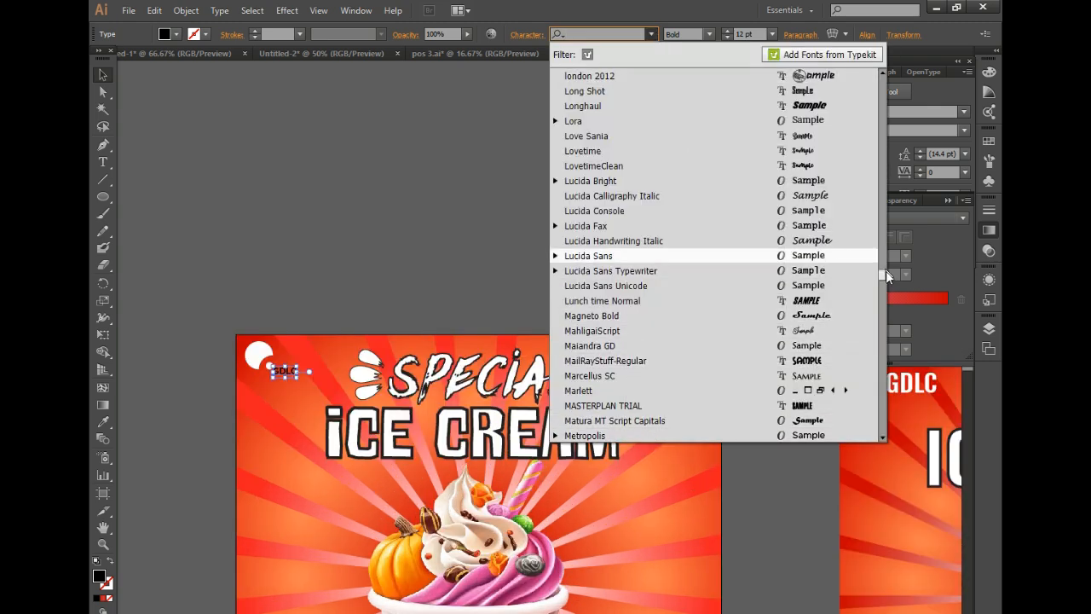
drag(886, 274, 885, 287)
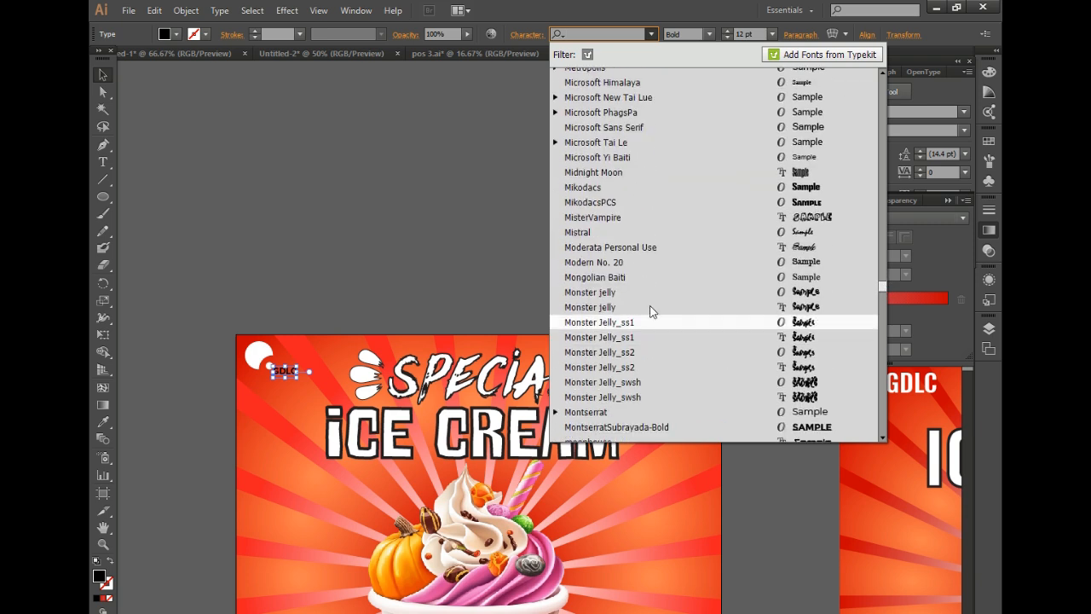
click(814, 187)
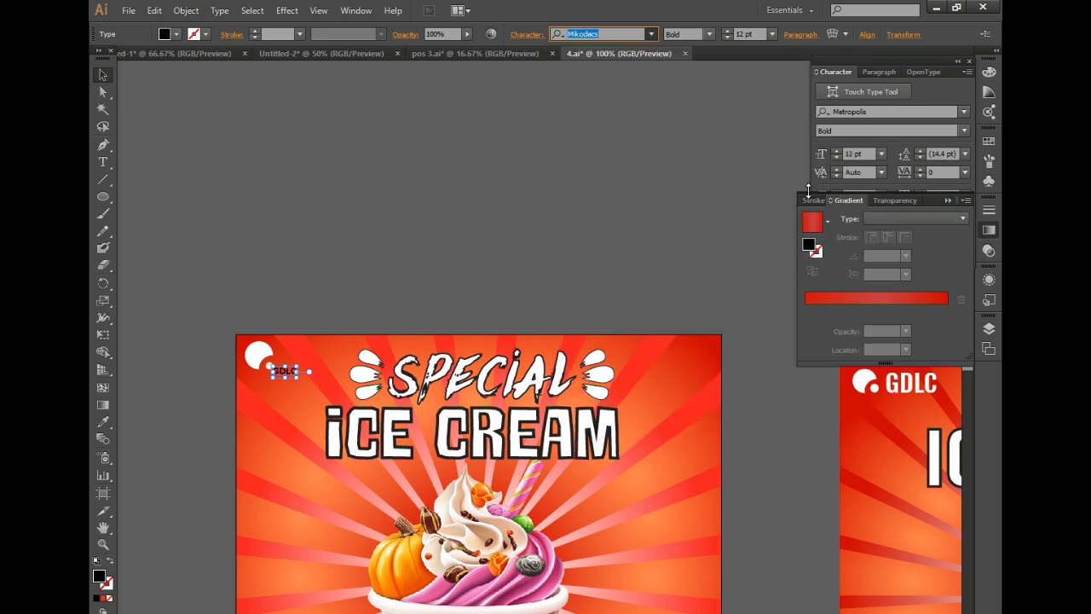
Step: Enlarge the GDLC text to about 27.94 pt and move it clear of the logo's small dot
drag(292, 367, 316, 352)
click(350, 320)
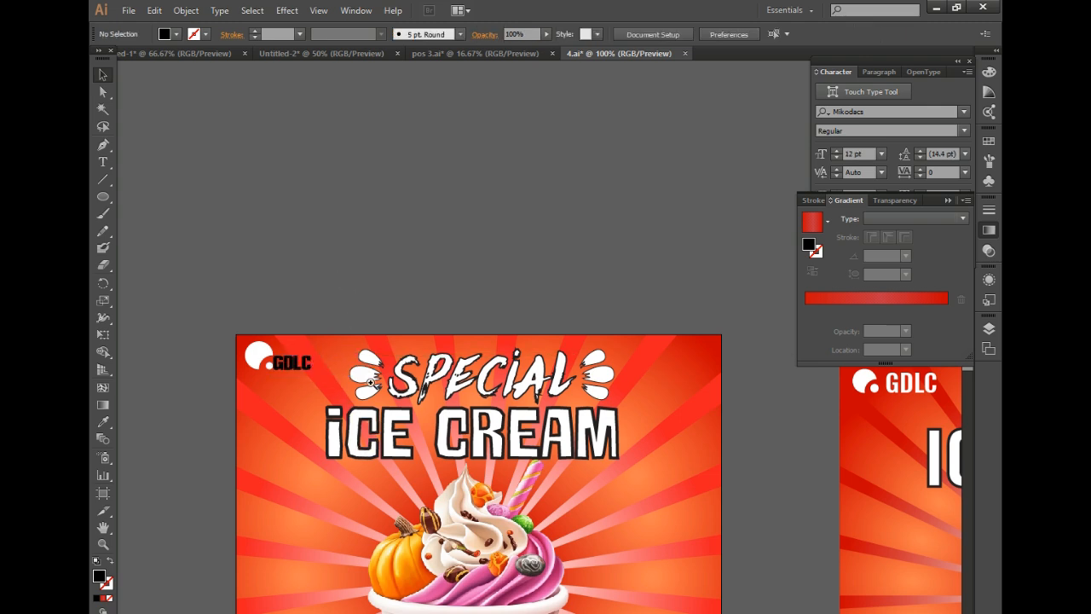
key(ctrl+equal)
drag(421, 342, 428, 350)
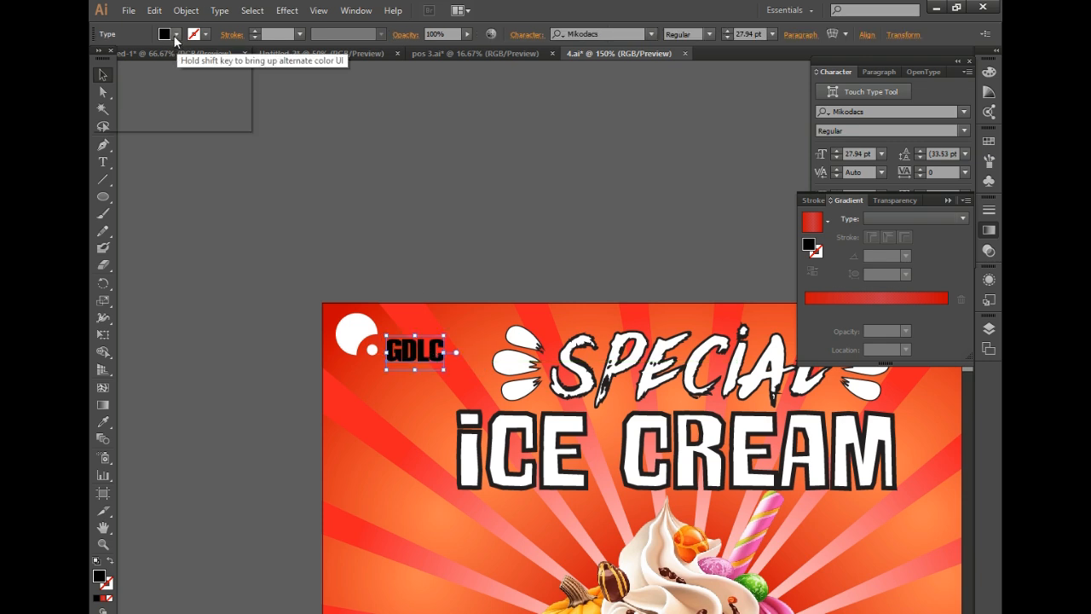
Step: Fill the GDLC logo text with white
click(175, 34)
click(117, 58)
click(425, 199)
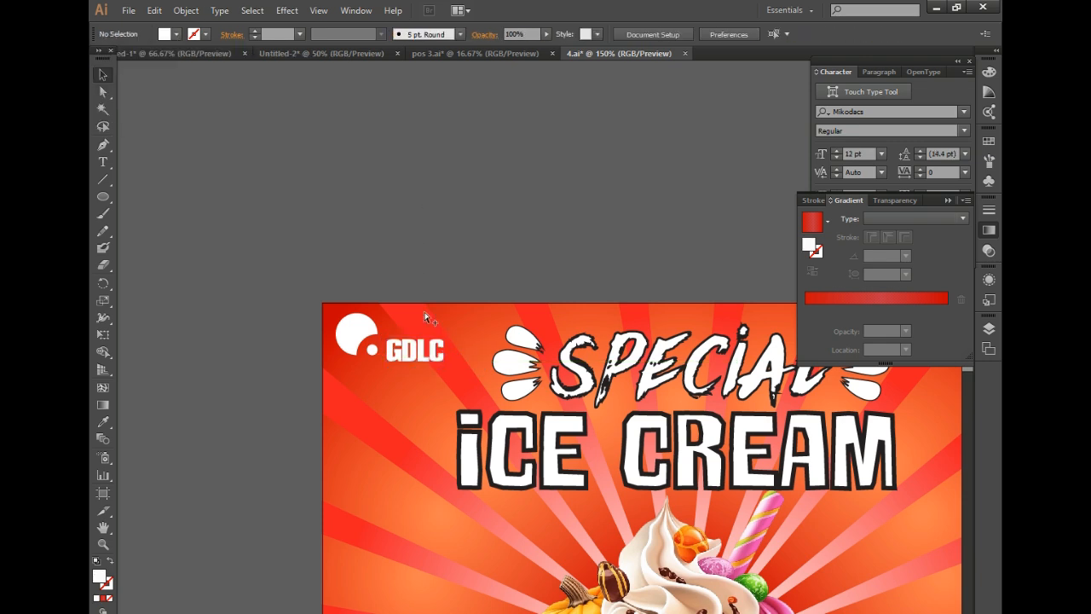
Step: Scale the GDLC logo text up to about 36.39 pt
ctrl+alt+click(559, 331)
ctrl+alt+click(559, 331)
ctrl+alt+click(605, 337)
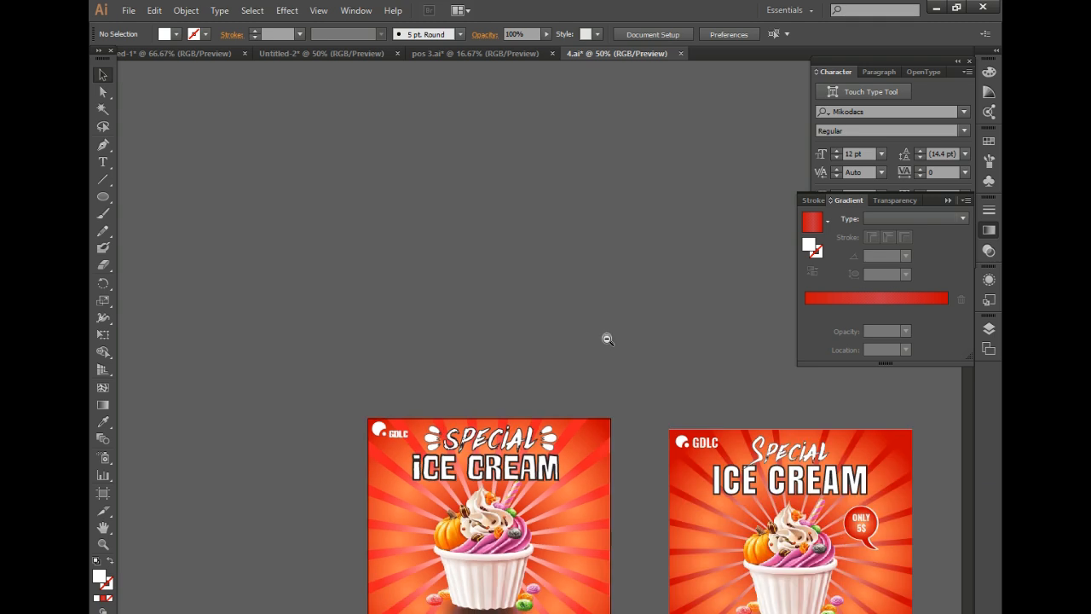
ctrl+click(520, 423)
ctrl+click(501, 384)
click(325, 393)
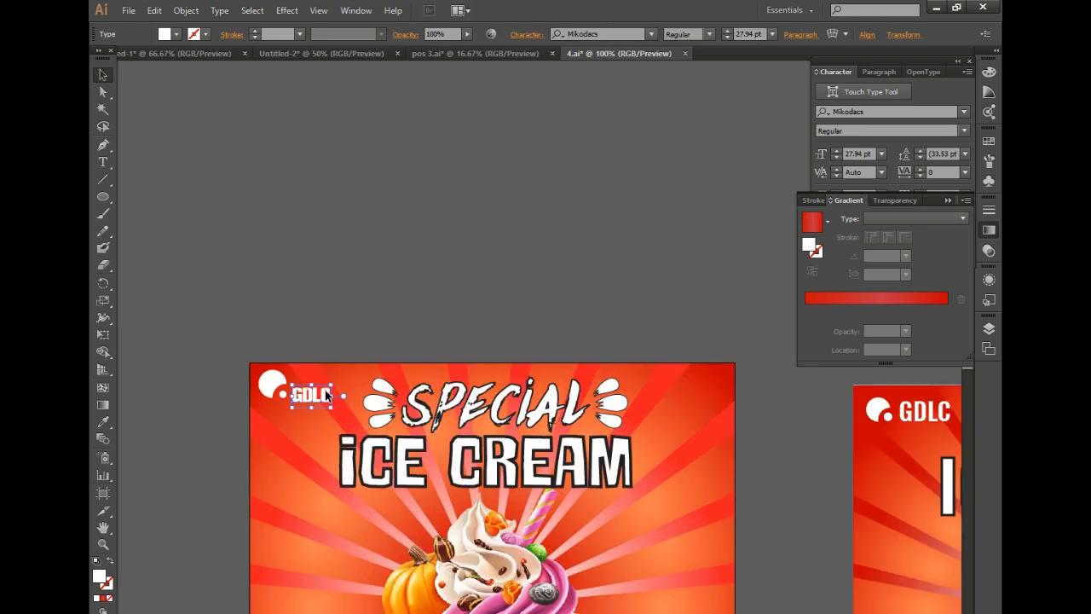
drag(331, 385, 343, 377)
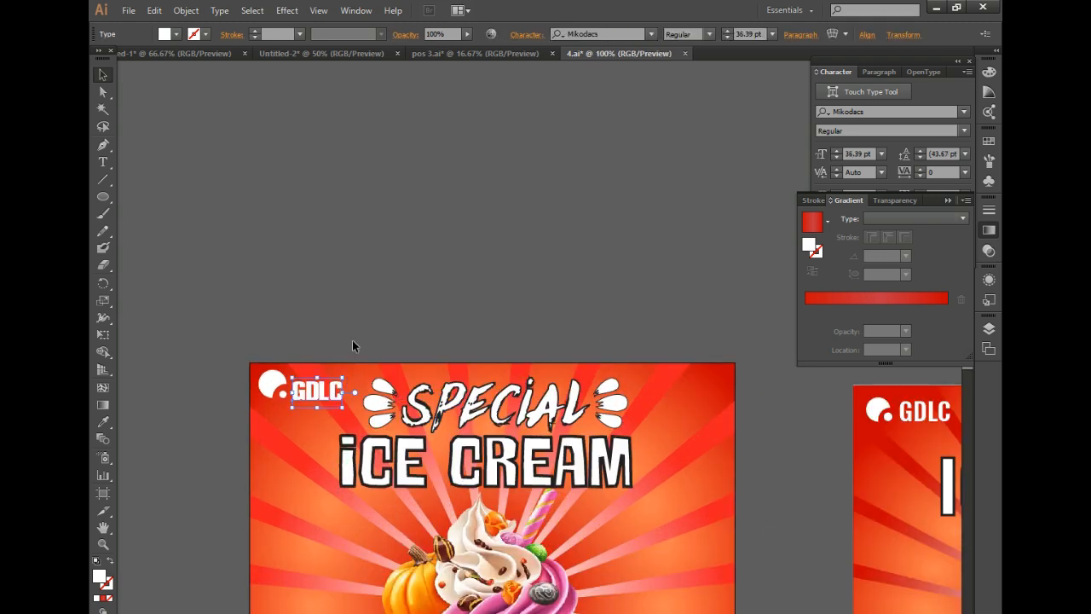
Step: Widen the letter tracking of the GDLC text to 33
click(920, 168)
click(920, 168)
click(920, 169)
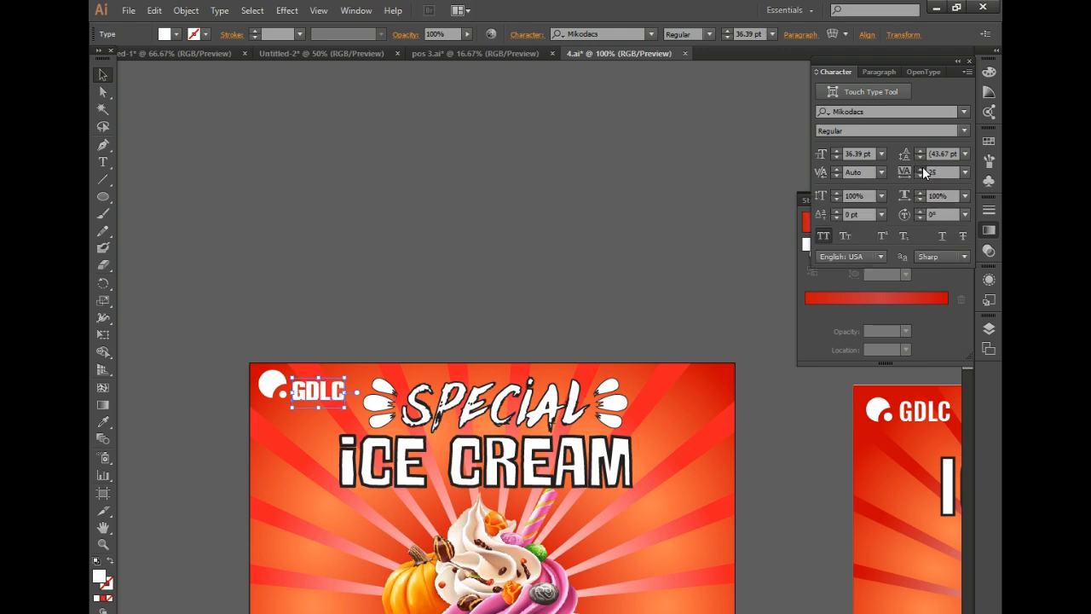
click(519, 234)
Step: Scale the Special title group, including its side splashes, down slightly to leave more room beside the logo
key(ctrl+minus)
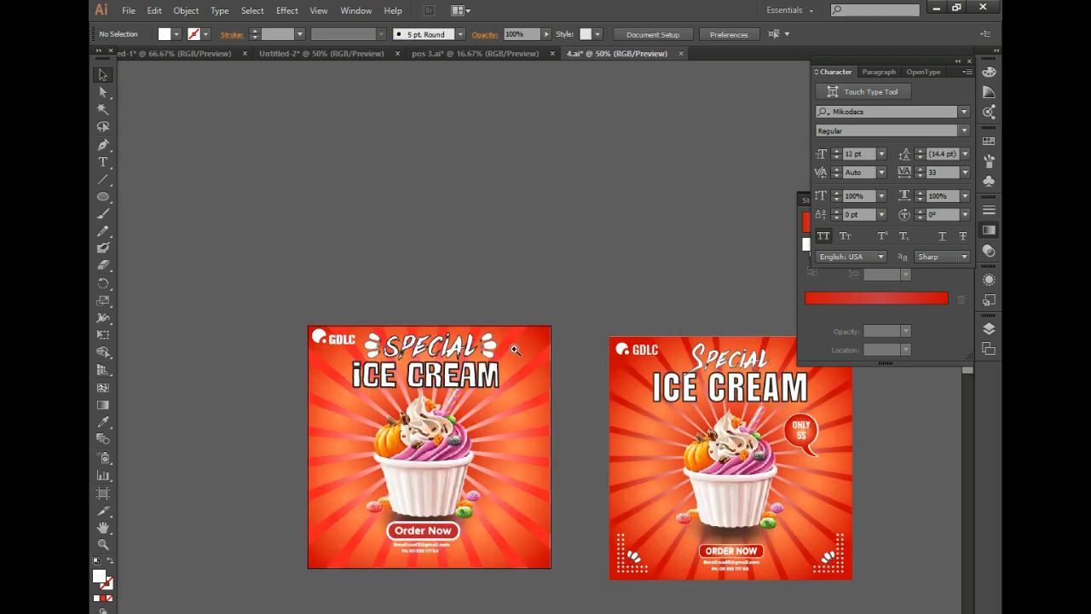
key(ctrl+plus)
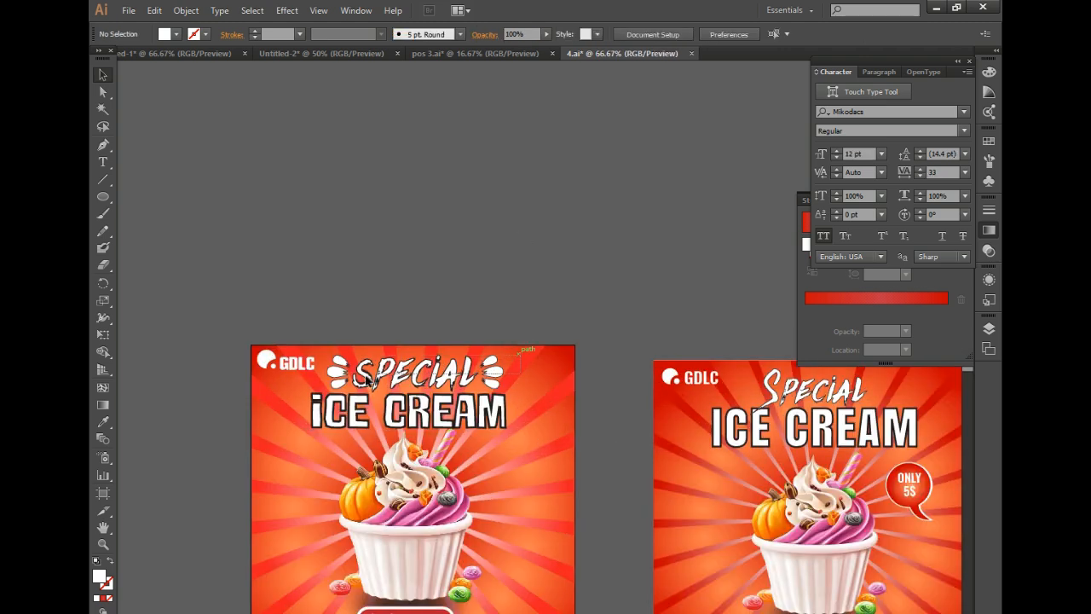
click(509, 355)
drag(506, 359, 496, 358)
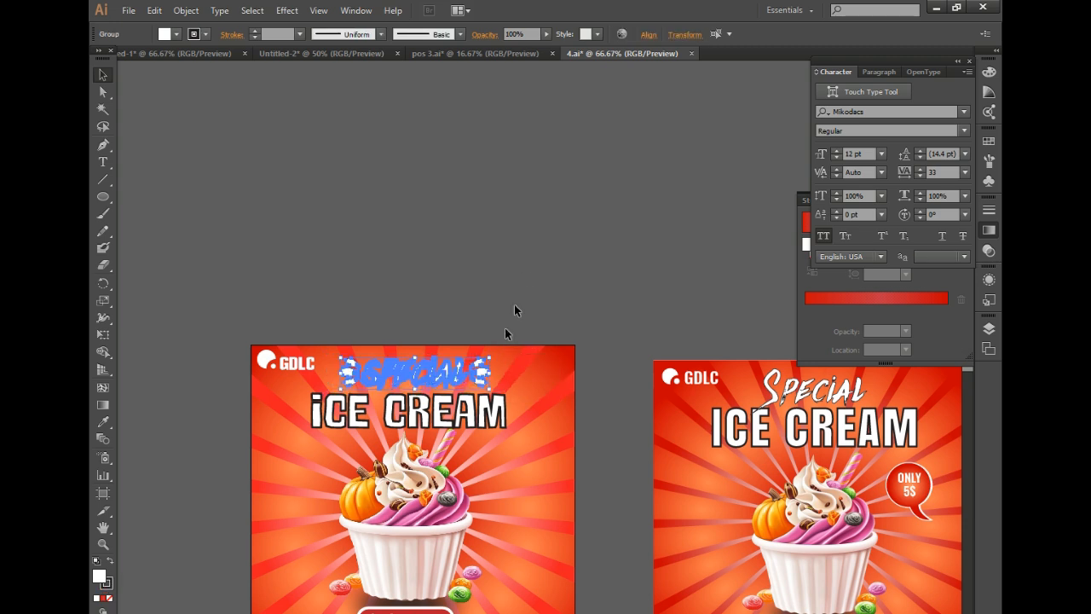
click(502, 338)
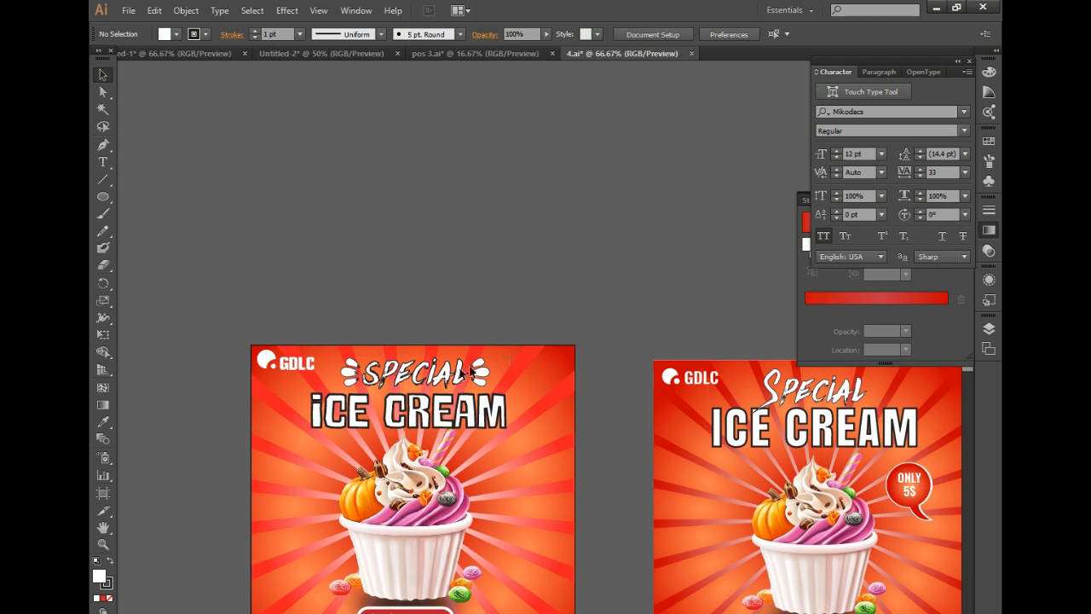
Step: Align the Special group and the Ice Cream title to each other on their horizontal centres
click(342, 377)
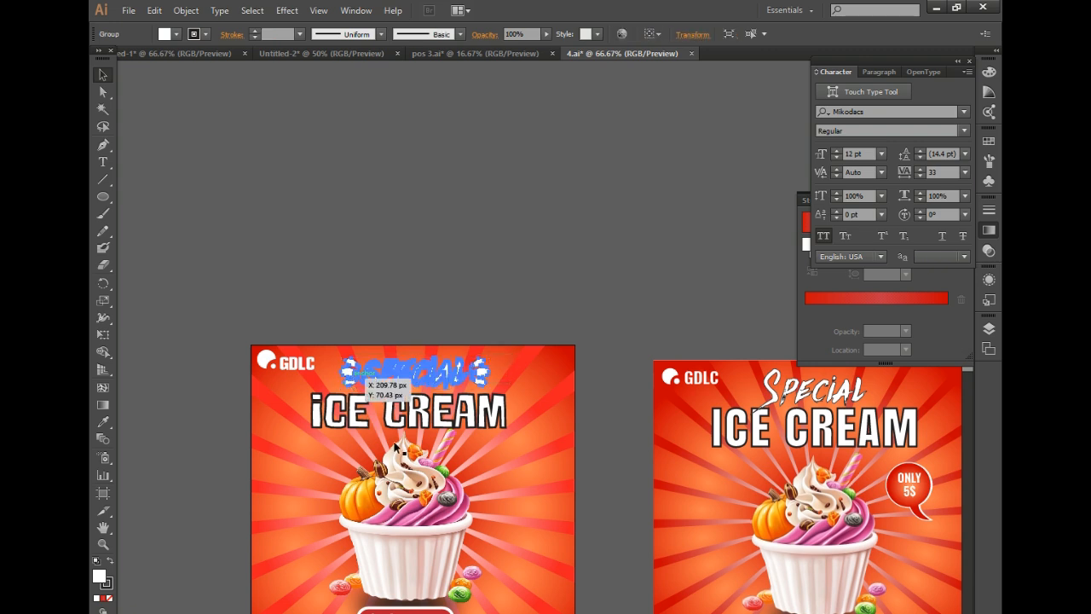
click(495, 412)
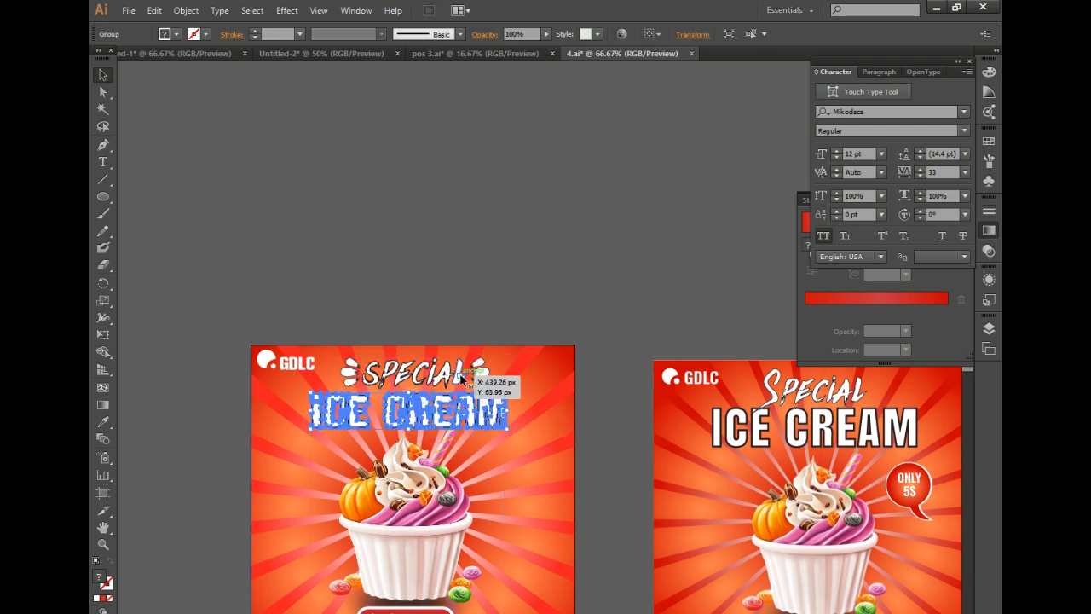
shift+click(477, 375)
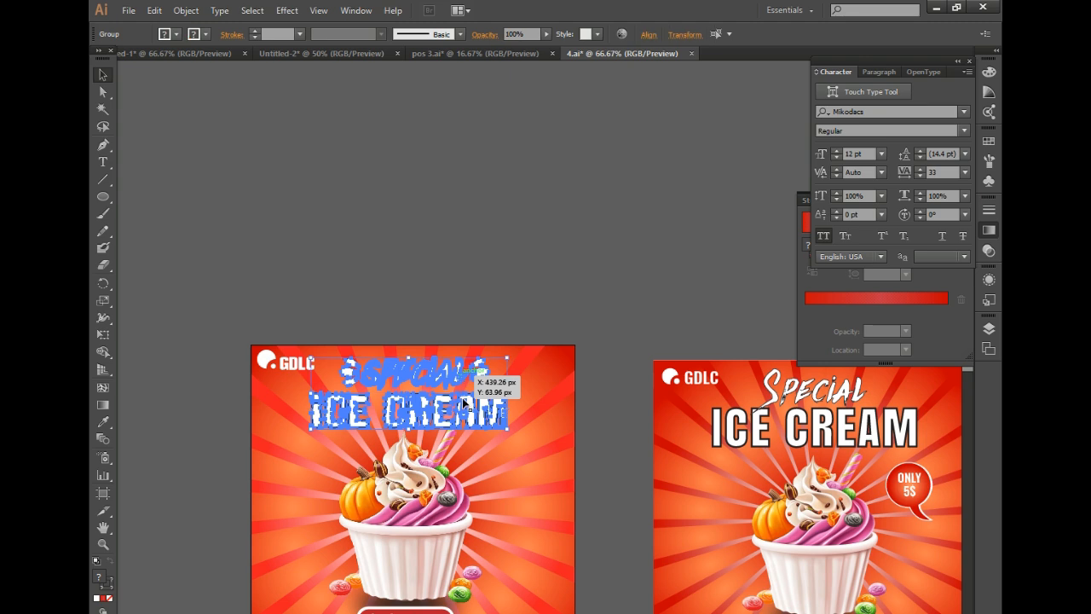
click(648, 35)
click(531, 72)
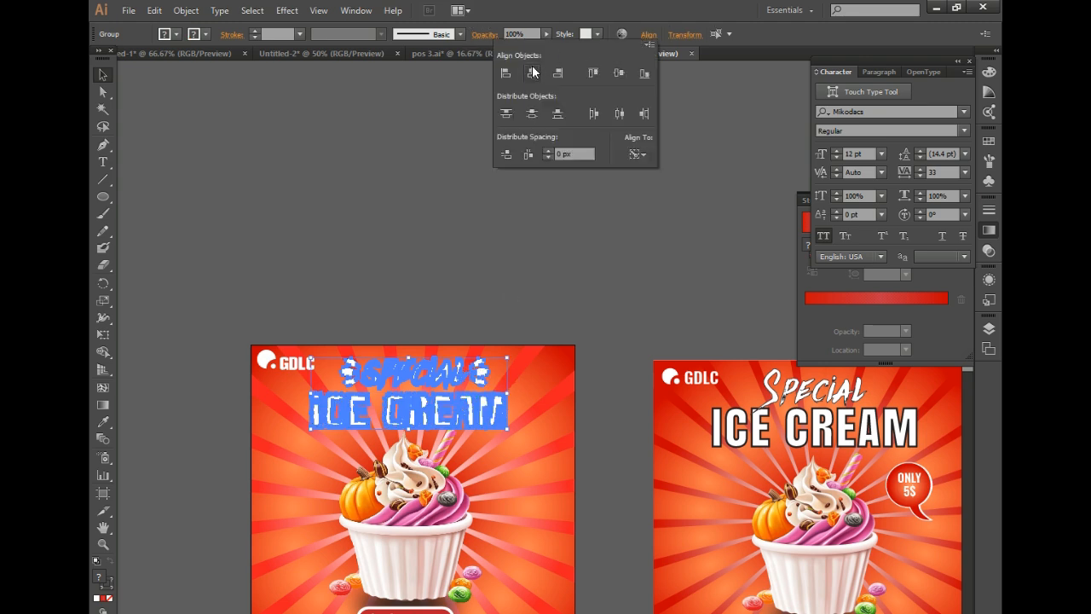
click(407, 263)
click(407, 611)
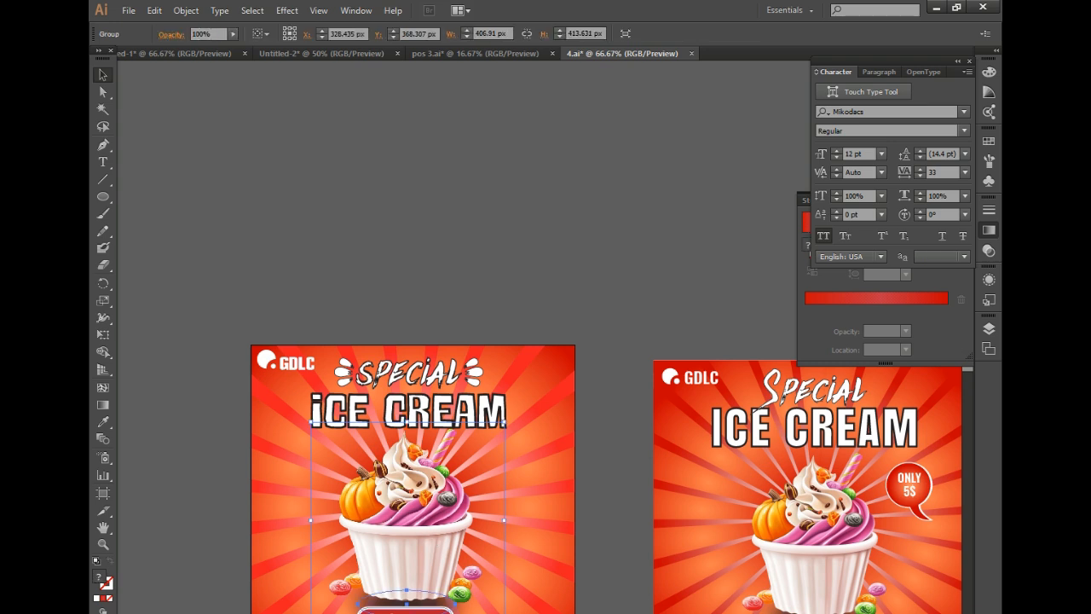
Step: Align the Order Now button and the contact lines beneath it to each other on their horizontal centres
click(495, 612)
scroll(467, 609, up, 1)
click(446, 359)
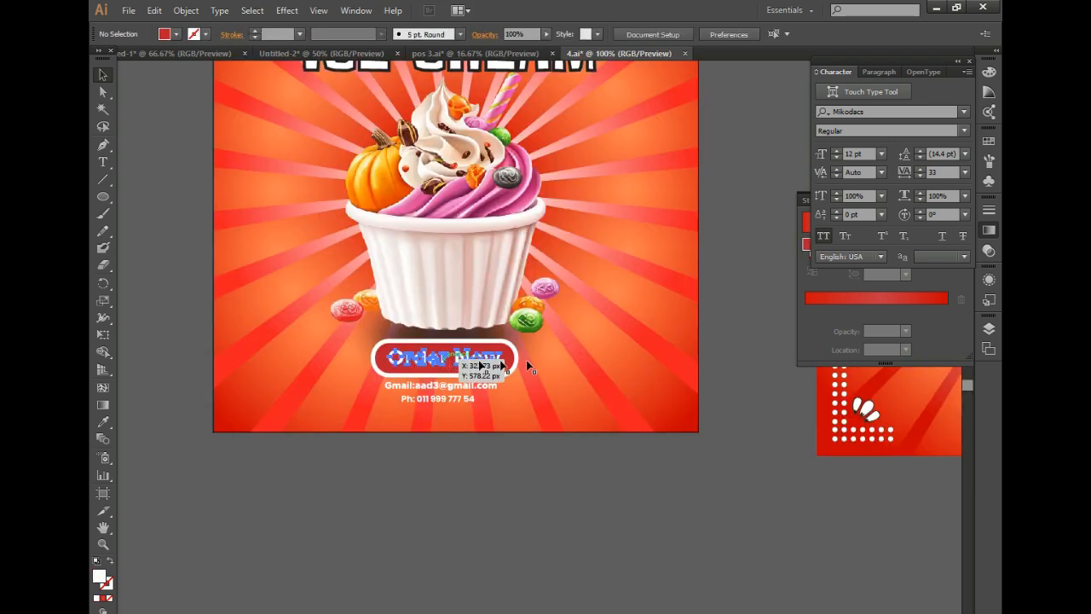
shift+click(355, 364)
drag(577, 369, 484, 359)
click(621, 539)
drag(553, 359, 486, 360)
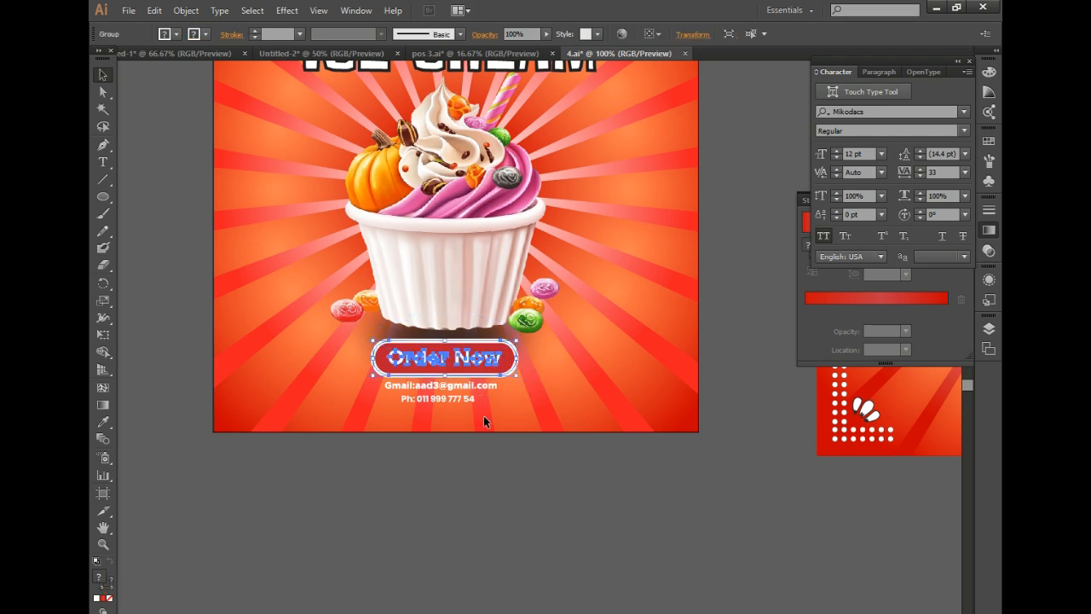
drag(448, 389, 448, 390)
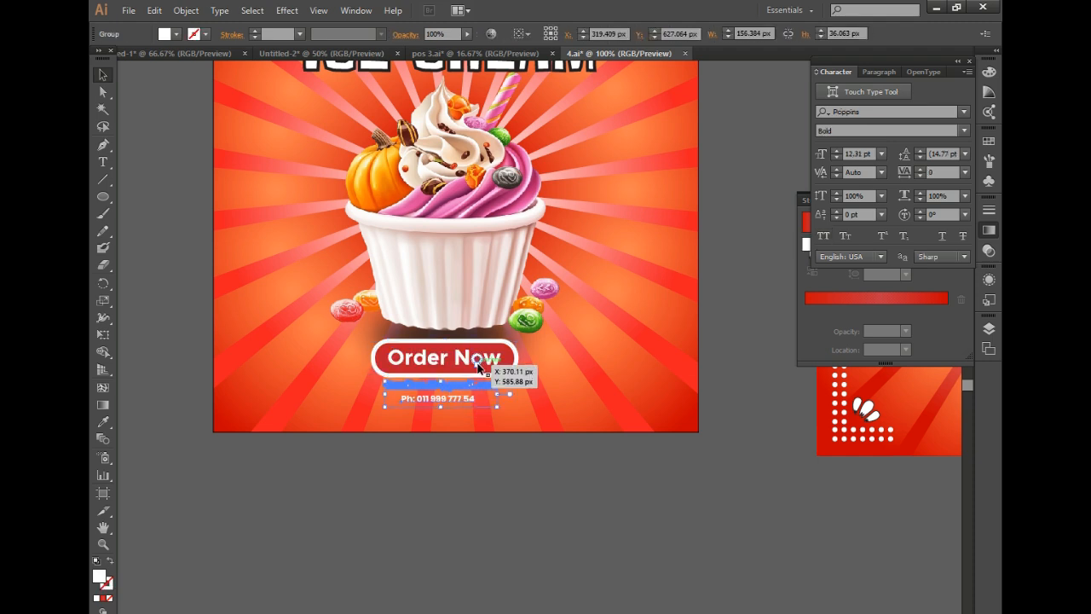
shift+click(478, 365)
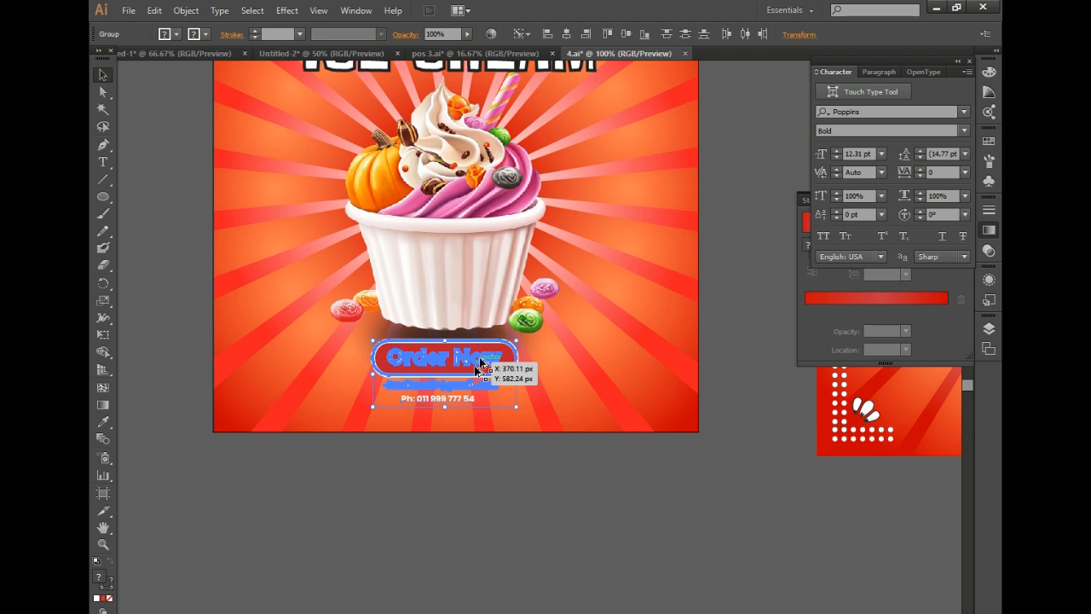
click(566, 34)
click(558, 442)
Step: Centre the title, cup, Order Now button and contact lines together horizontally on the artboard
key(ctrl+minus)
key(ctrl+minus)
click(465, 311)
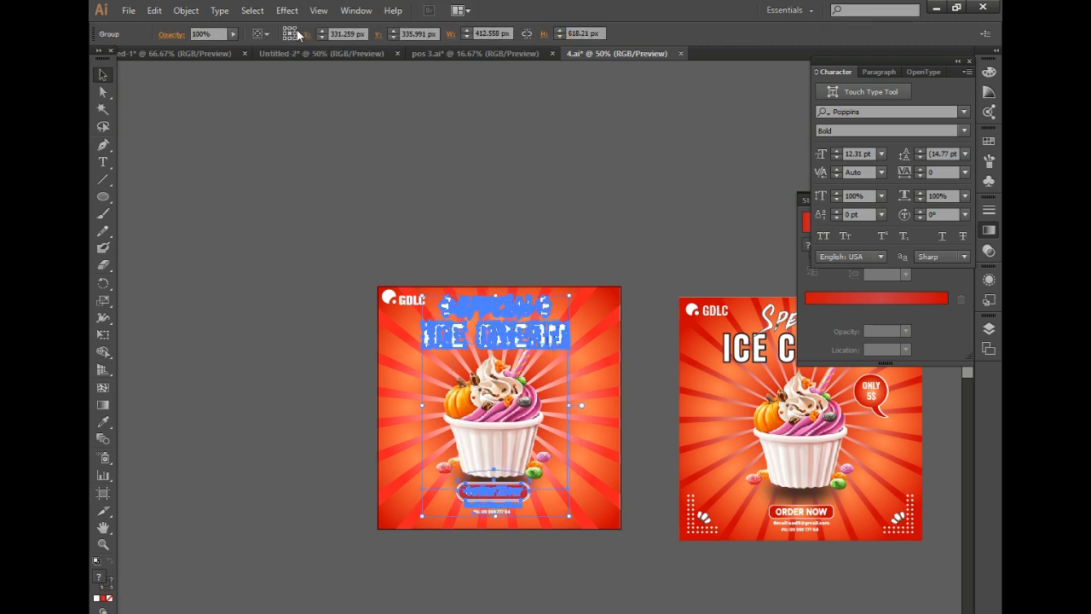
click(356, 12)
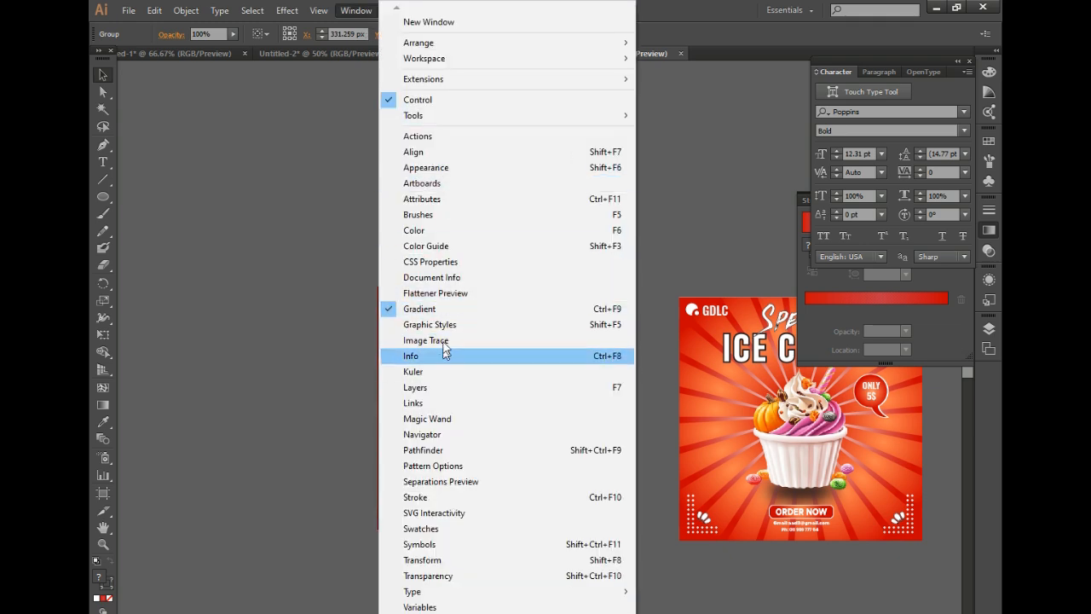
click(422, 152)
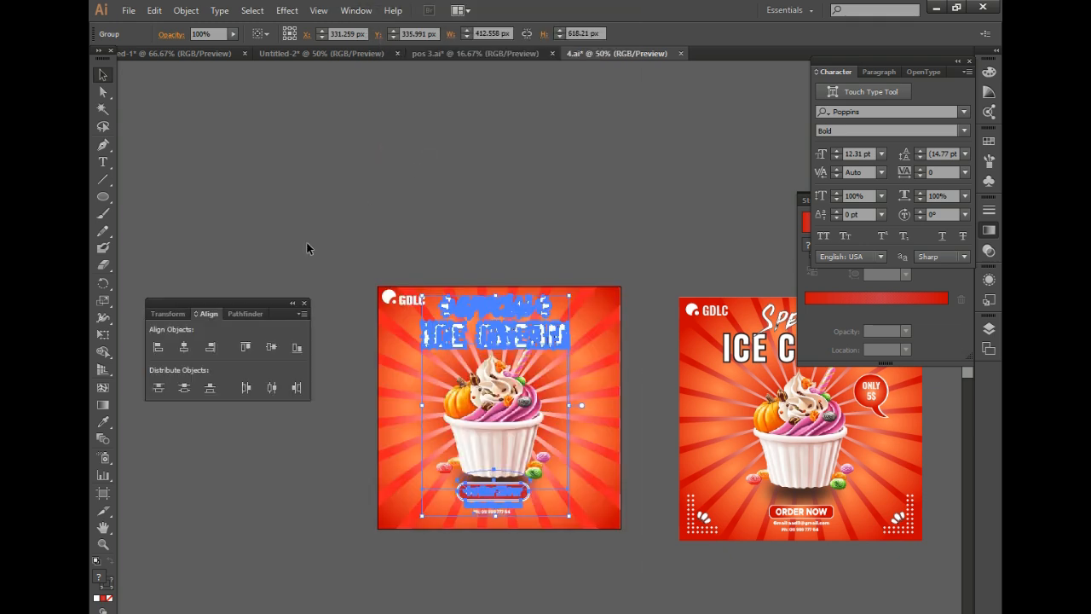
click(301, 314)
click(328, 317)
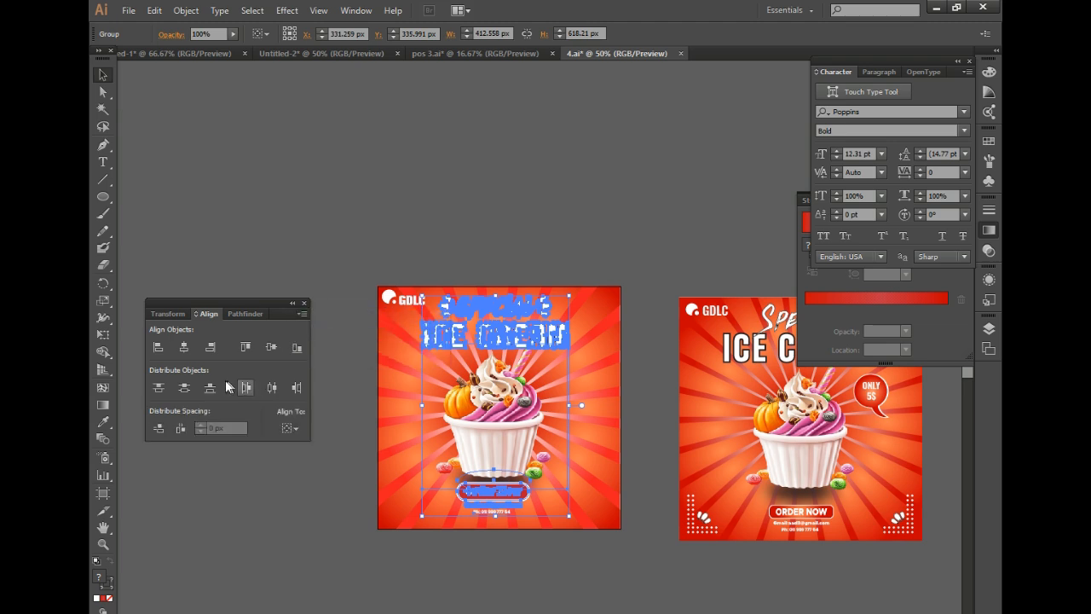
click(286, 425)
click(349, 474)
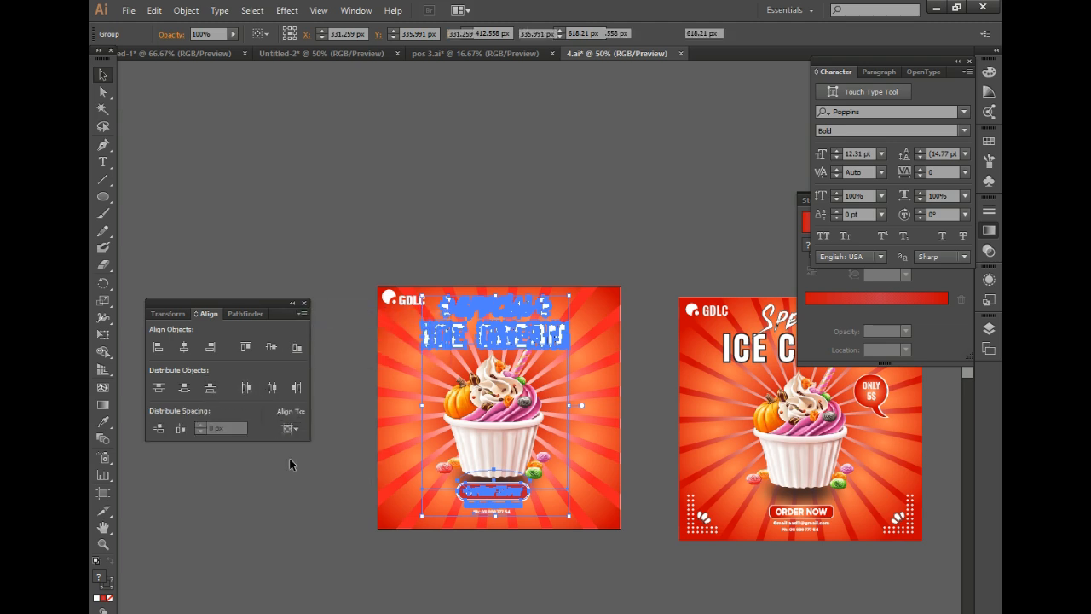
click(183, 347)
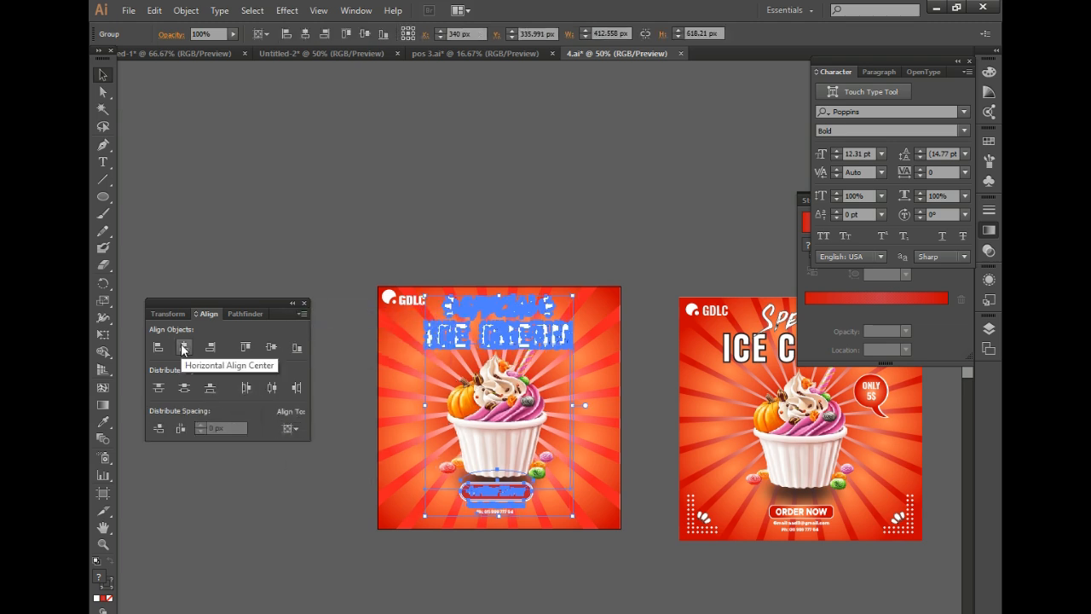
click(333, 224)
key(ctrl+minus)
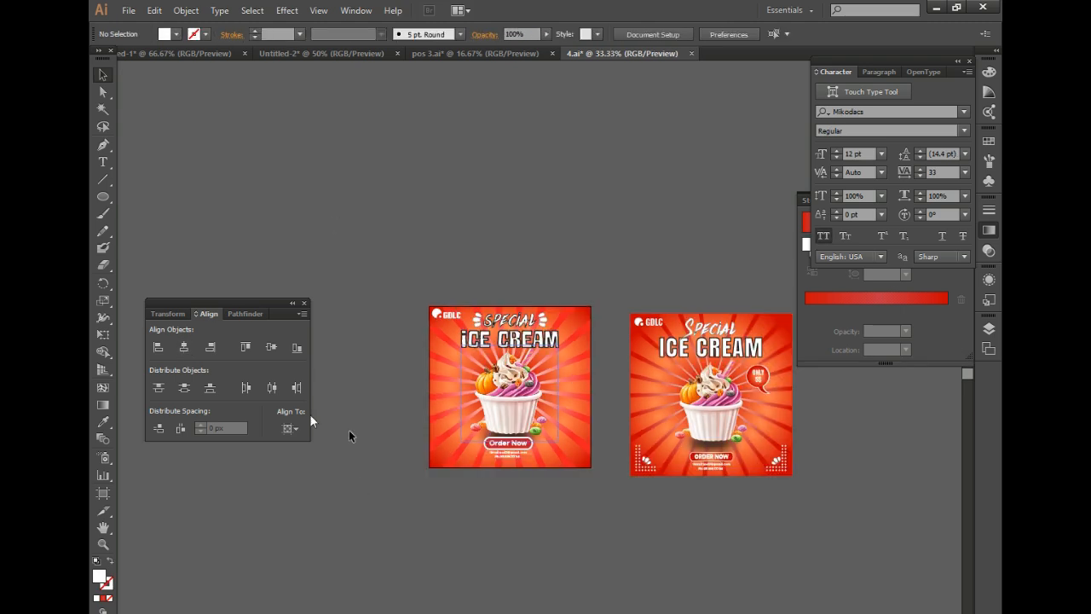
click(303, 302)
ctrl+click(576, 408)
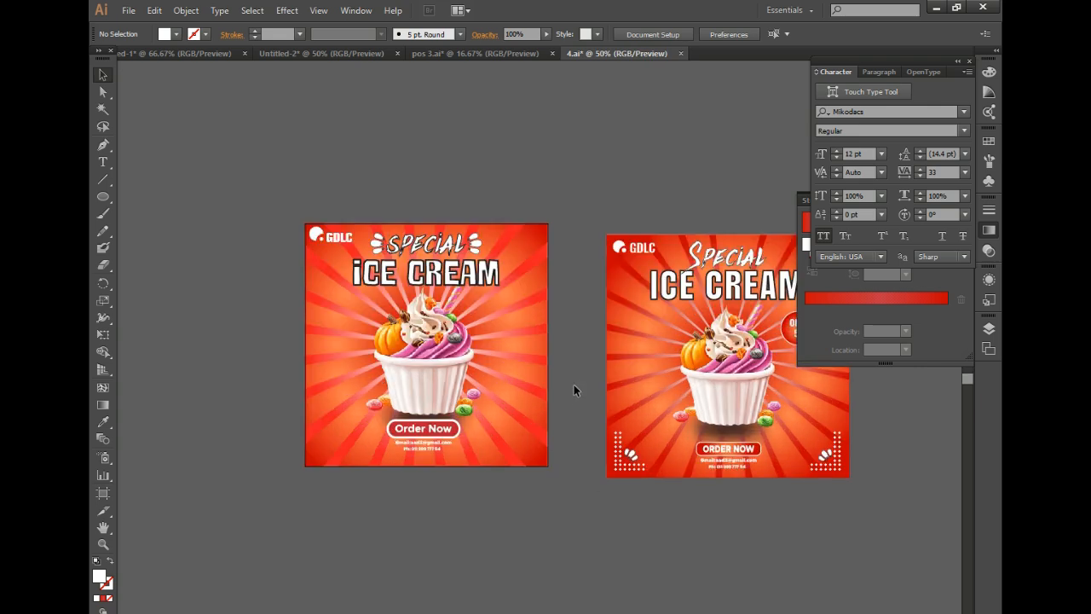
Step: Draw a small white circle below the poster and copy it into a two-by-two block of dots
click(101, 199)
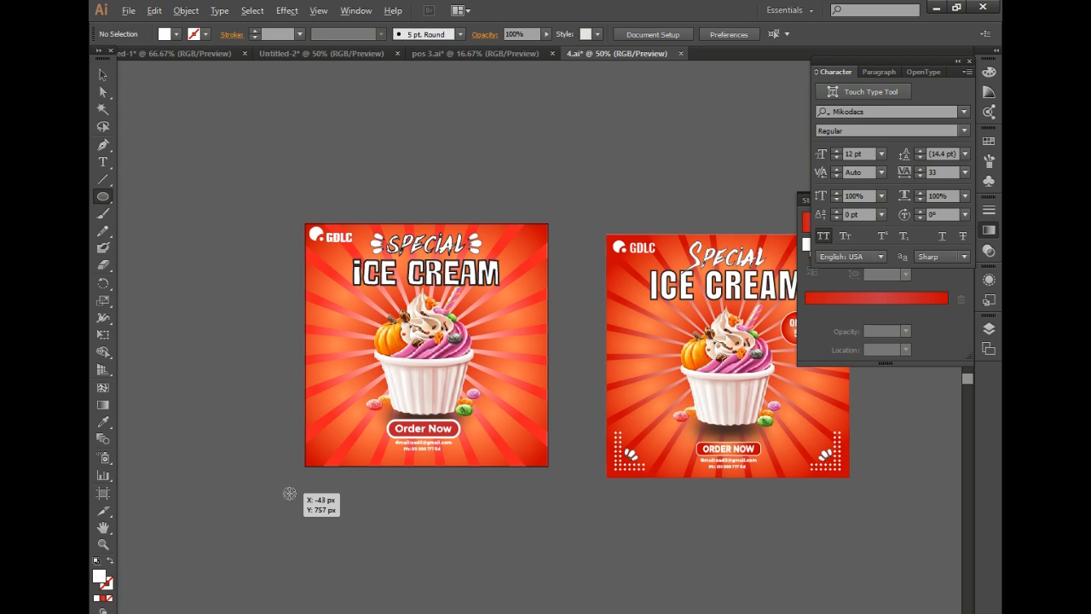
drag(286, 490, 291, 495)
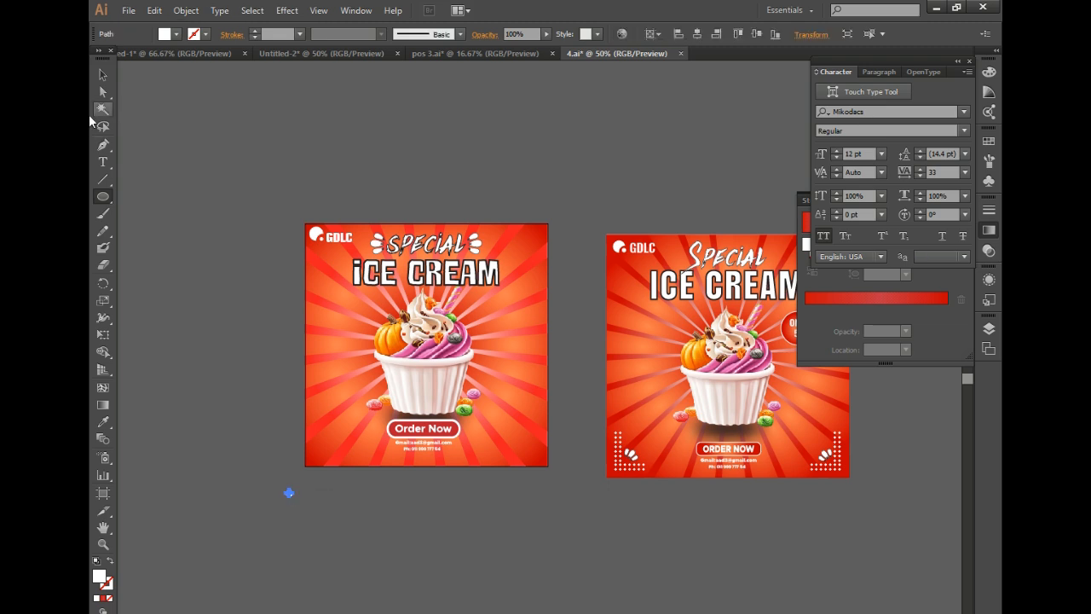
click(102, 74)
click(183, 200)
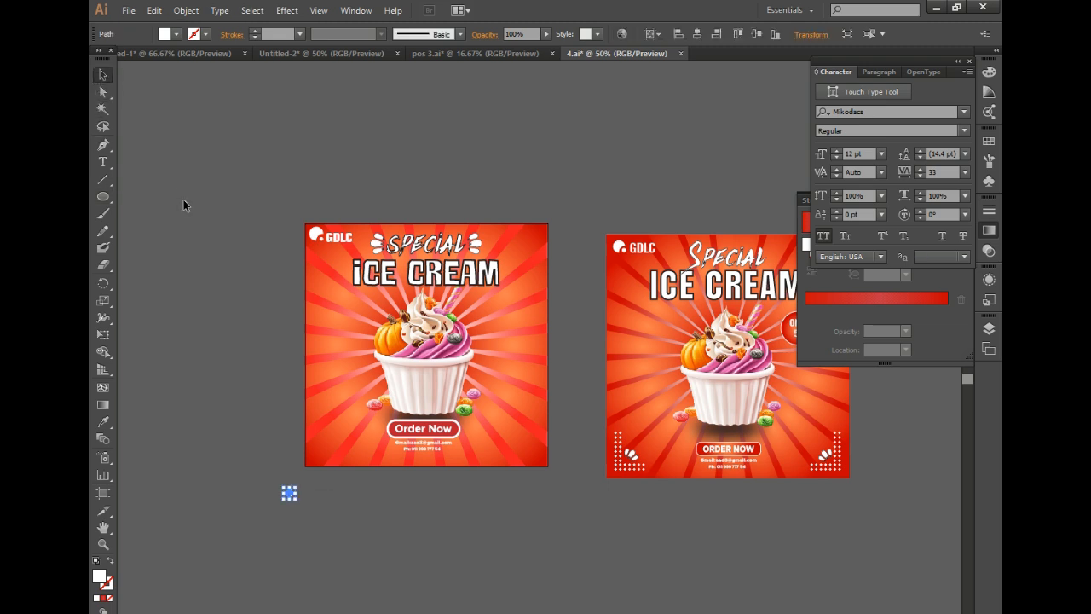
click(289, 495)
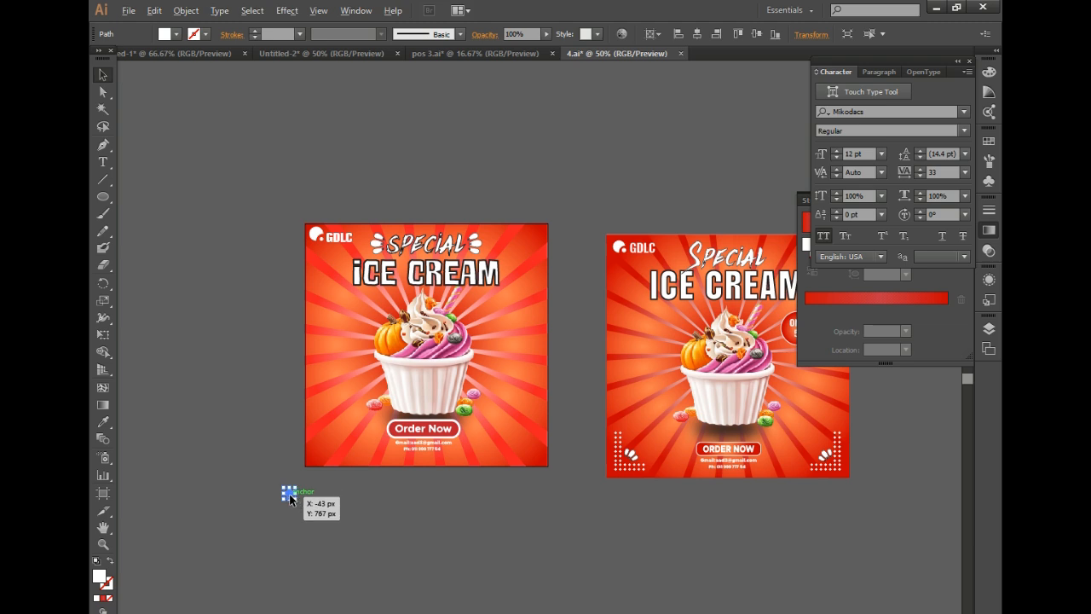
mouse_move(290, 494)
mouse_down()
mouse_move(301, 495)
mouse_move(276, 490)
mouse_move(303, 491)
mouse_move(301, 509)
mouse_up()
click(325, 501)
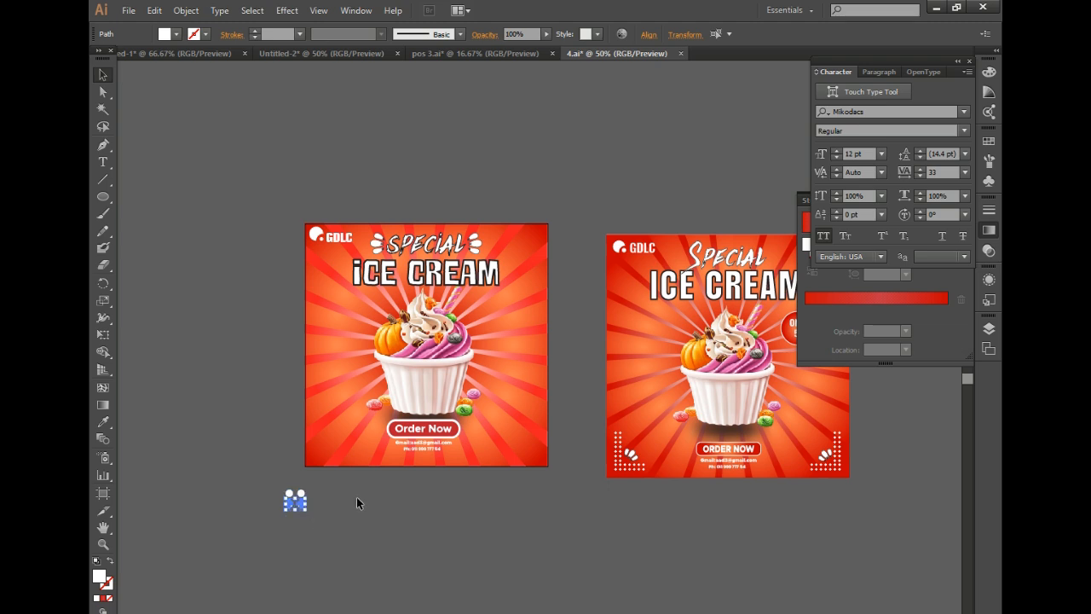
Step: Repeat the row copy six times to build two columns of eight dots
key(ctrl+d)
key(ctrl+d)
key(ctrl+d)
key(ctrl+d)
key(ctrl+d)
key(ctrl+d)
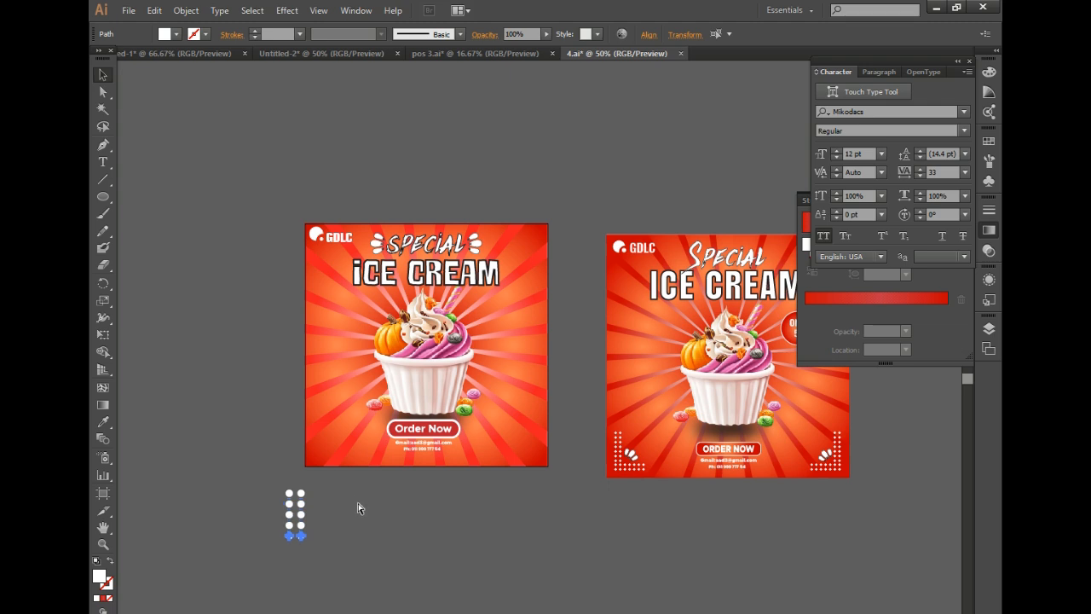
Step: Copy the dot columns, rotate the copy to horizontal and place it at their lower end to form an L
drag(324, 588, 256, 485)
drag(321, 517, 439, 586)
drag(354, 548, 430, 575)
click(403, 597)
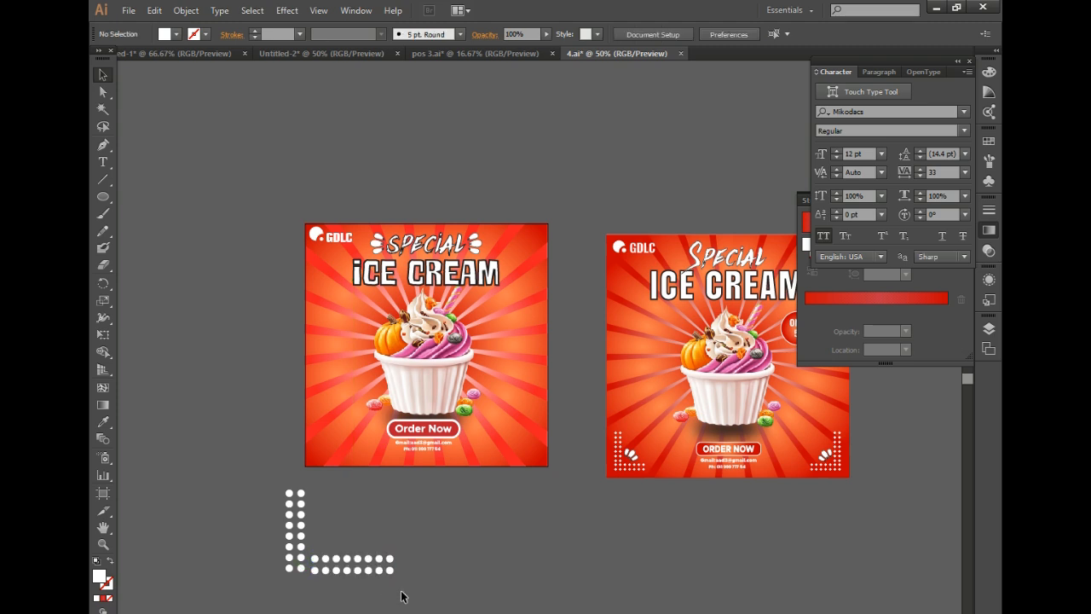
Step: Delete the four outermost dots of the L's horizontal arm and move the remaining dots closer to the columns
key(ctrl+=)
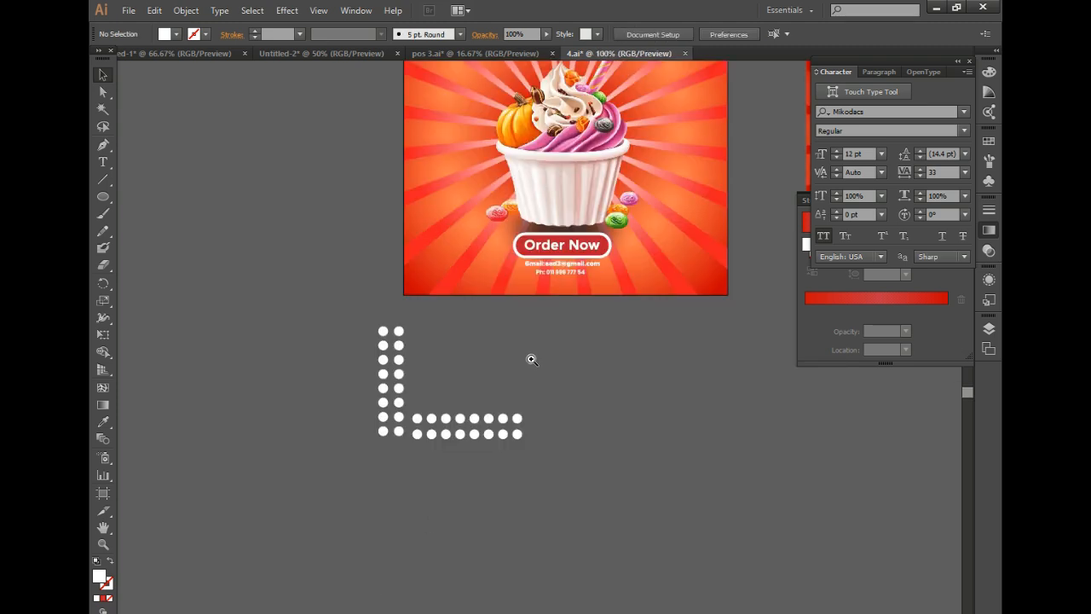
key(ctrl+=)
drag(517, 536, 465, 446)
key(Delete)
drag(506, 577, 362, 464)
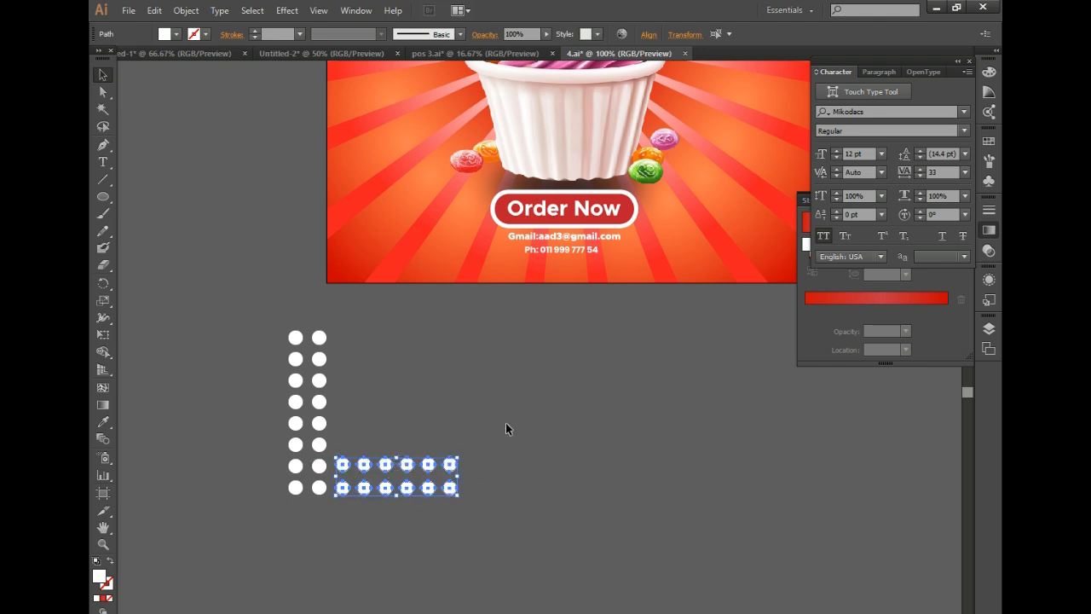
click(506, 424)
Step: Scale the whole L-shaped dot pattern down to about half its size
drag(541, 536, 231, 316)
scroll(475, 401, down, 3)
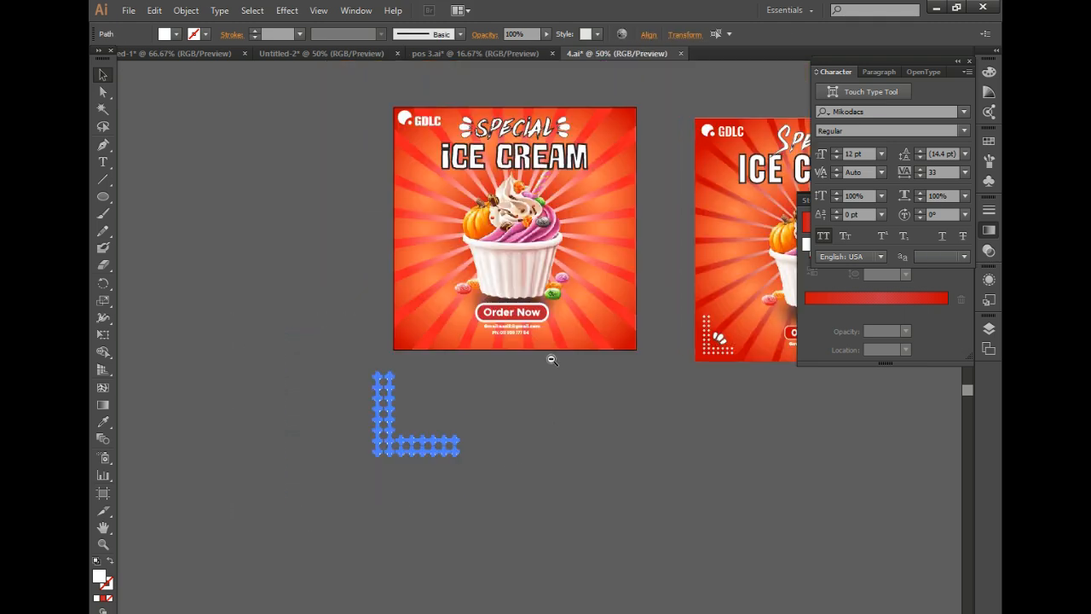
mouse_move(465, 386)
mouse_down()
mouse_move(438, 403)
mouse_move(449, 400)
mouse_up()
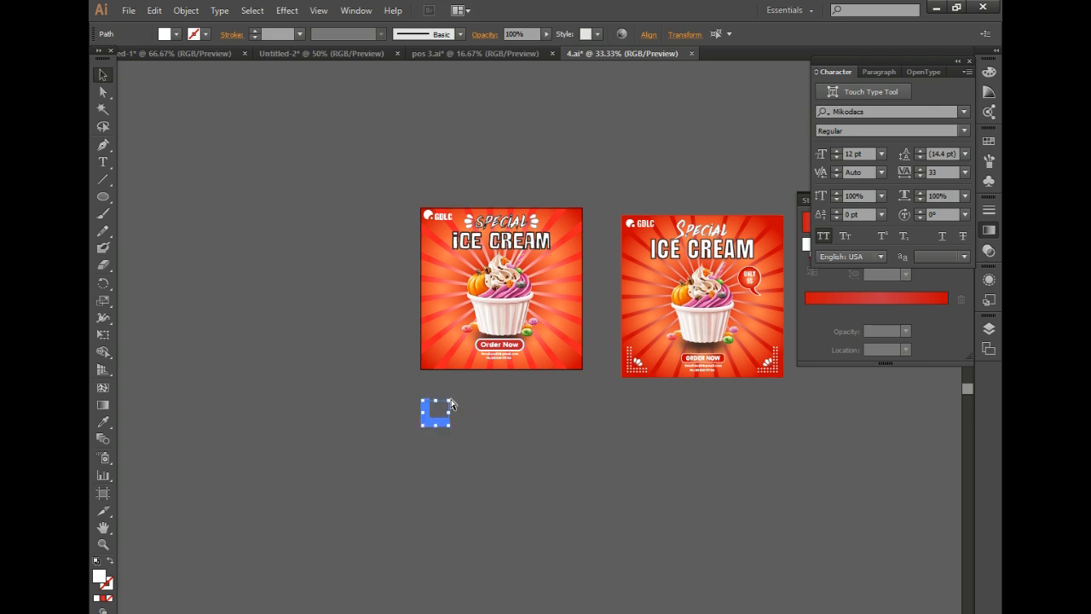
click(512, 432)
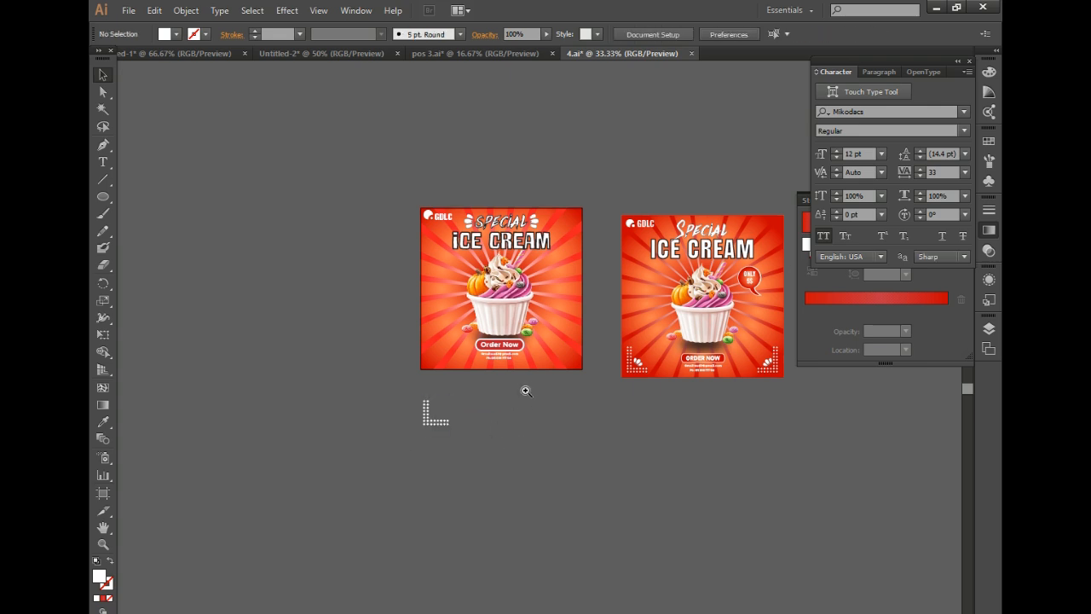
Step: Group the L-shaped dots and position them in the poster's lower-left corner
scroll(443, 415, up, 1)
drag(399, 431, 398, 340)
click(450, 399)
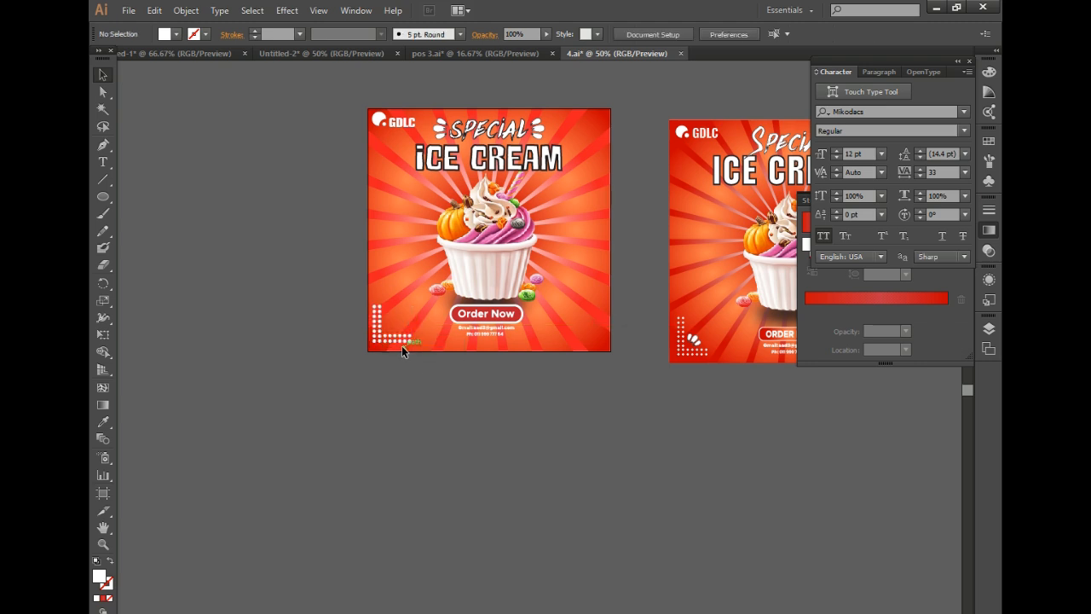
click(405, 338)
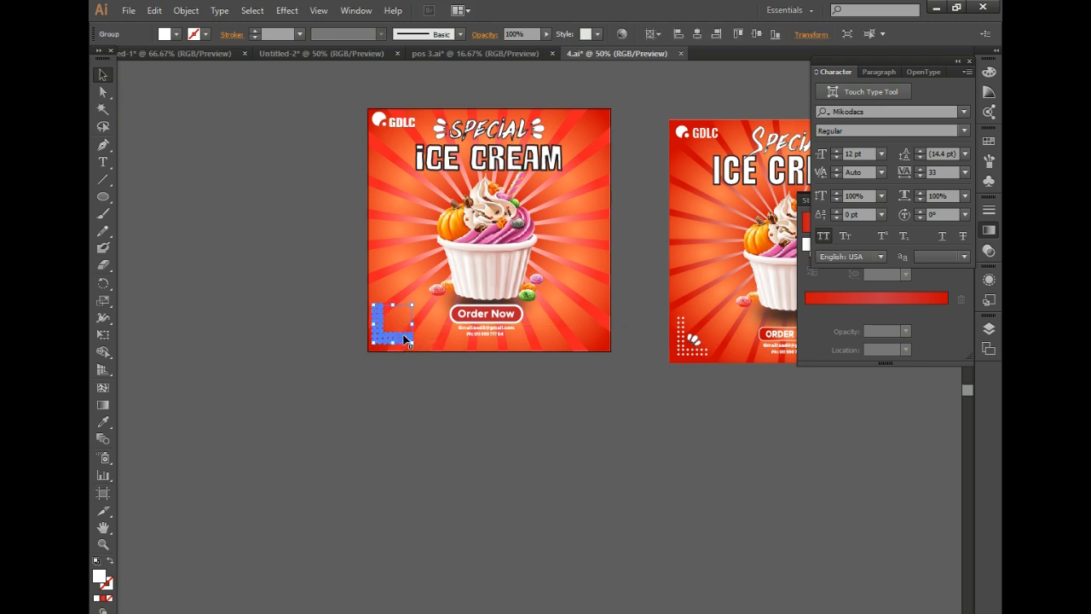
drag(406, 340, 404, 339)
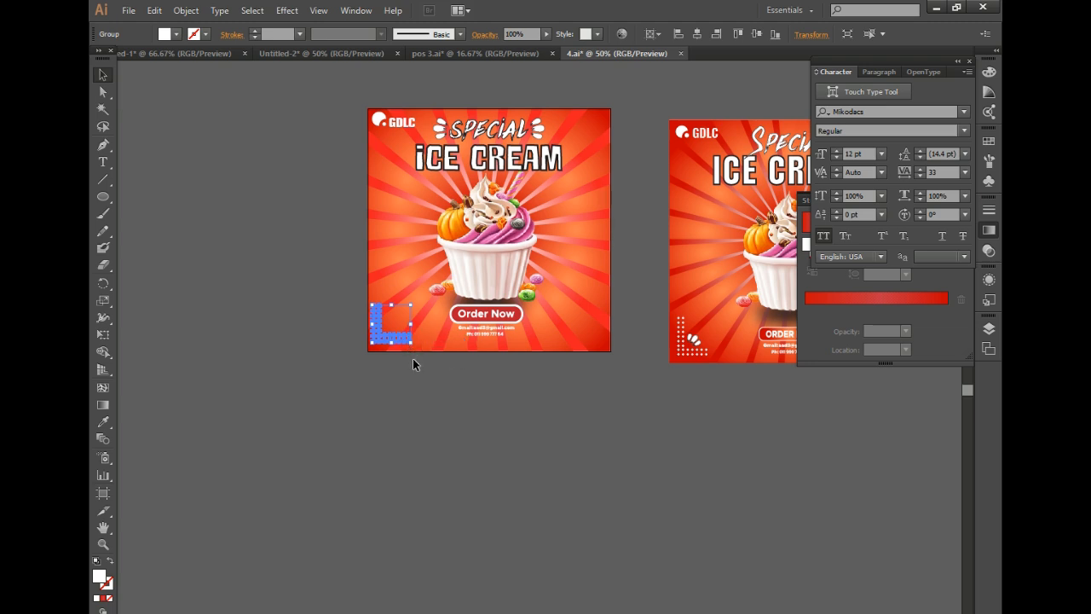
click(487, 434)
key(ctrl+minus)
key(ctrl+minus)
key(ctrl+equal)
drag(329, 435, 325, 440)
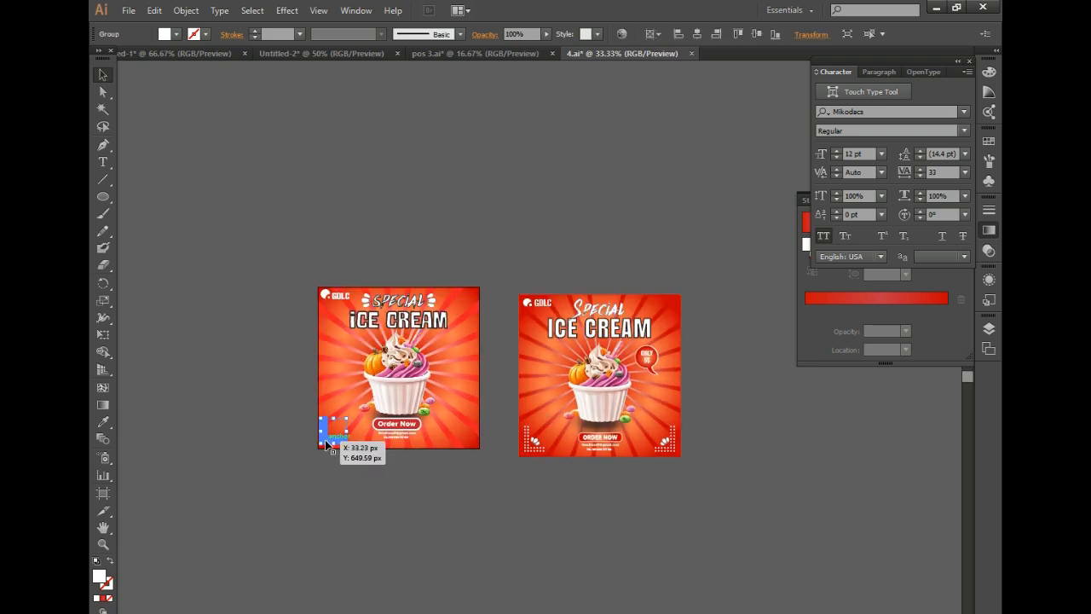
Step: Make a copy of the dot pattern reflected across the vertical axis and place it in the poster's lower-right corner
right_click(325, 439)
mouse_move(374, 544)
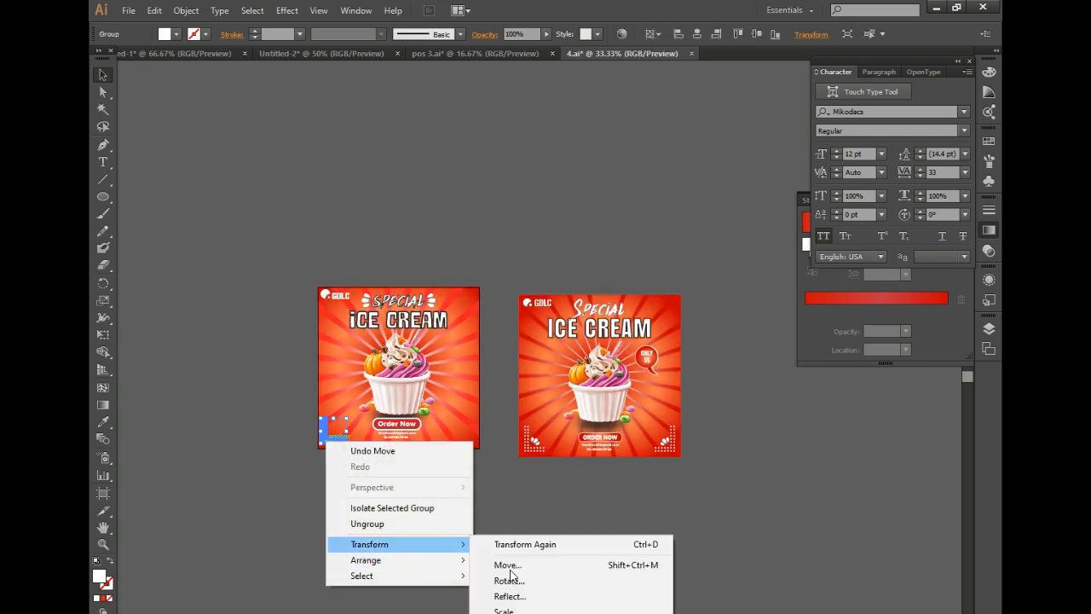
click(522, 596)
click(482, 447)
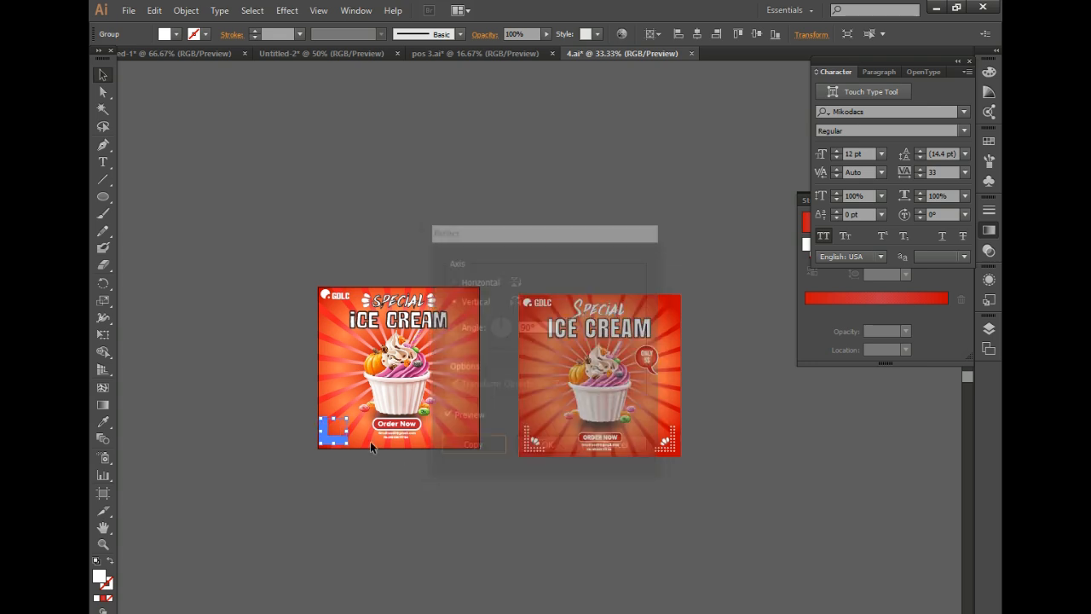
drag(339, 442, 471, 443)
click(494, 493)
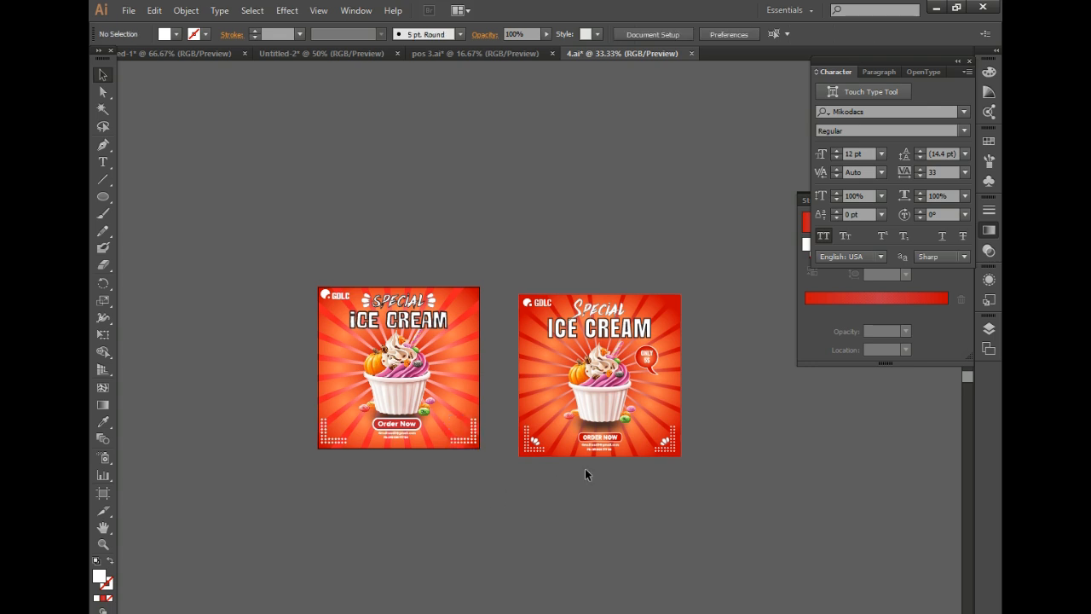
key(ctrl+s)
Step: Draw a white circle on the poster, just right of the ice cream, as the base of the price badge
key(ctrl+equal)
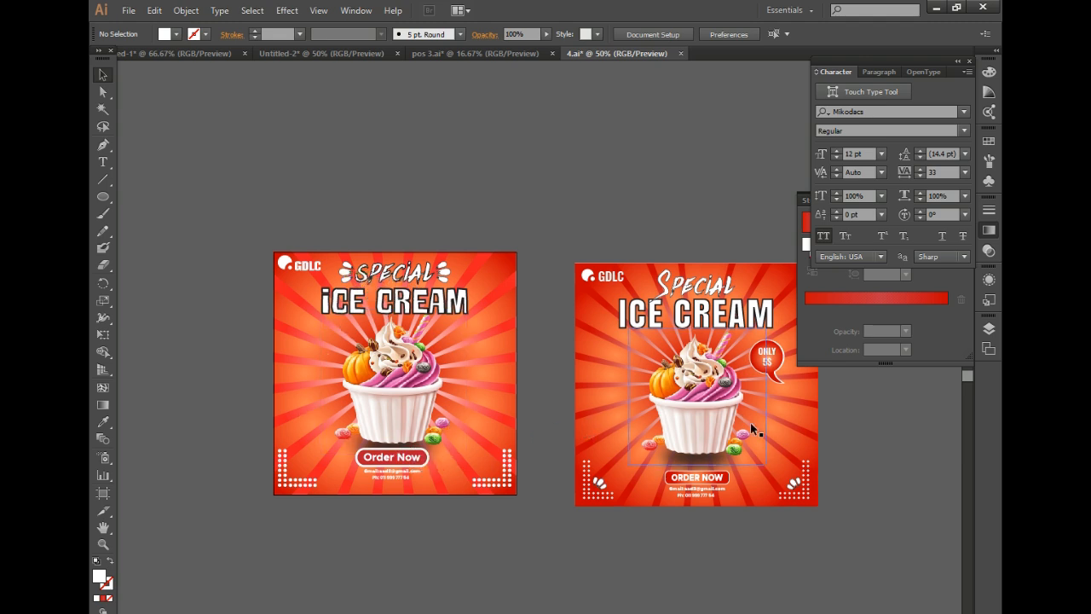
click(103, 197)
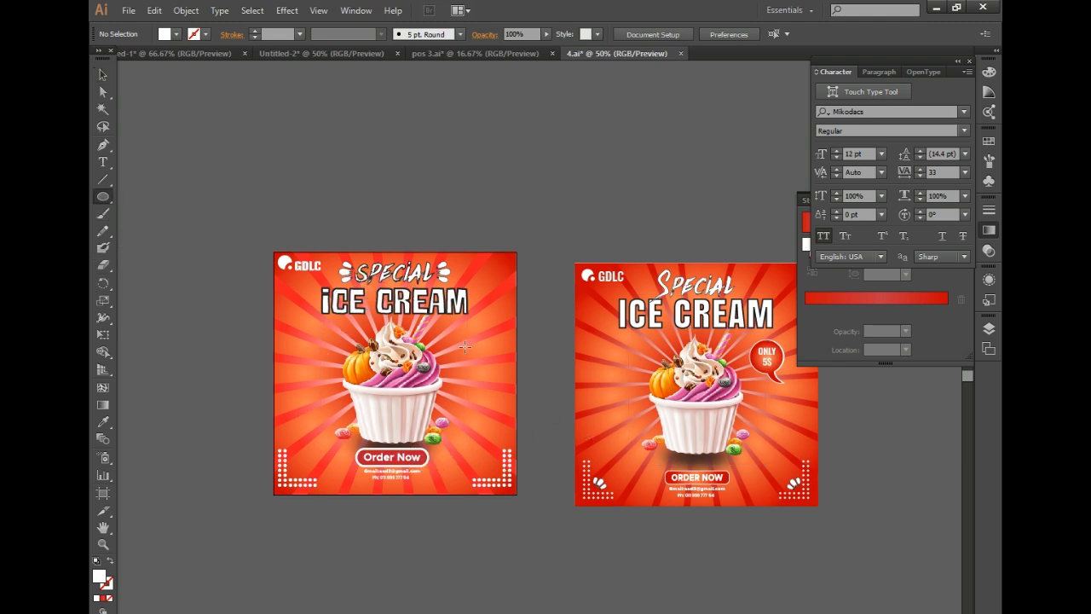
drag(456, 344, 485, 372)
click(104, 75)
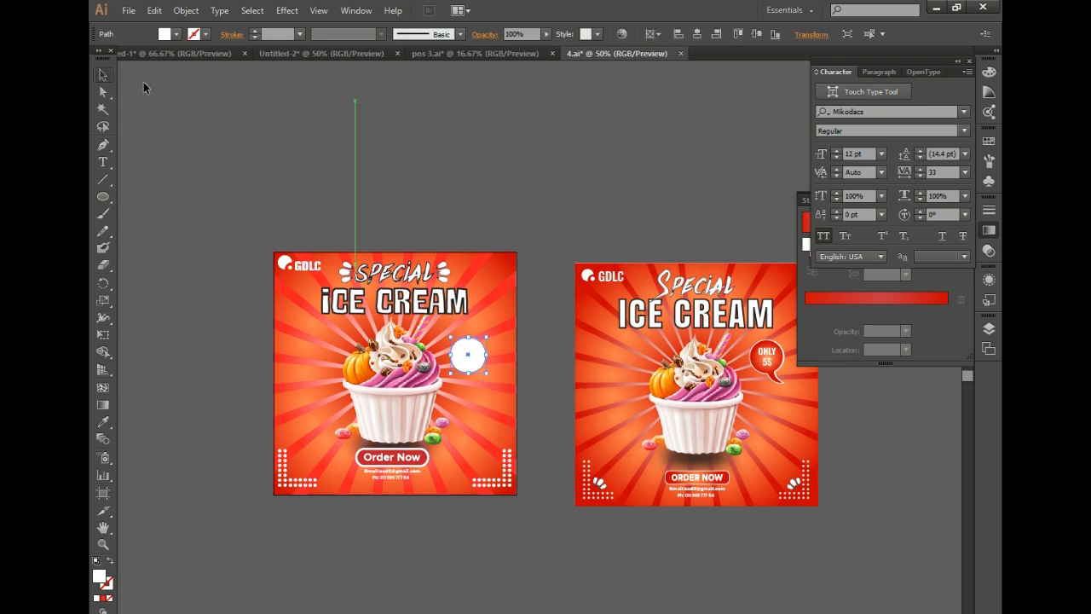
key(ctrl+=)
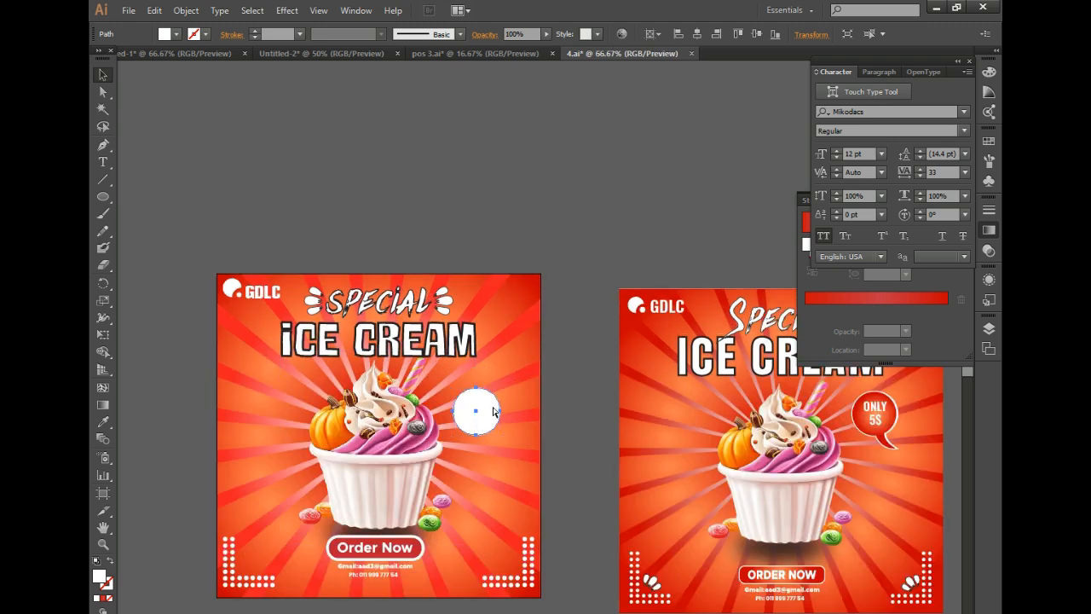
Step: Fill the badge circle with the poster background's orange-to-red gradient and give it a 3 pt white outline
click(110, 561)
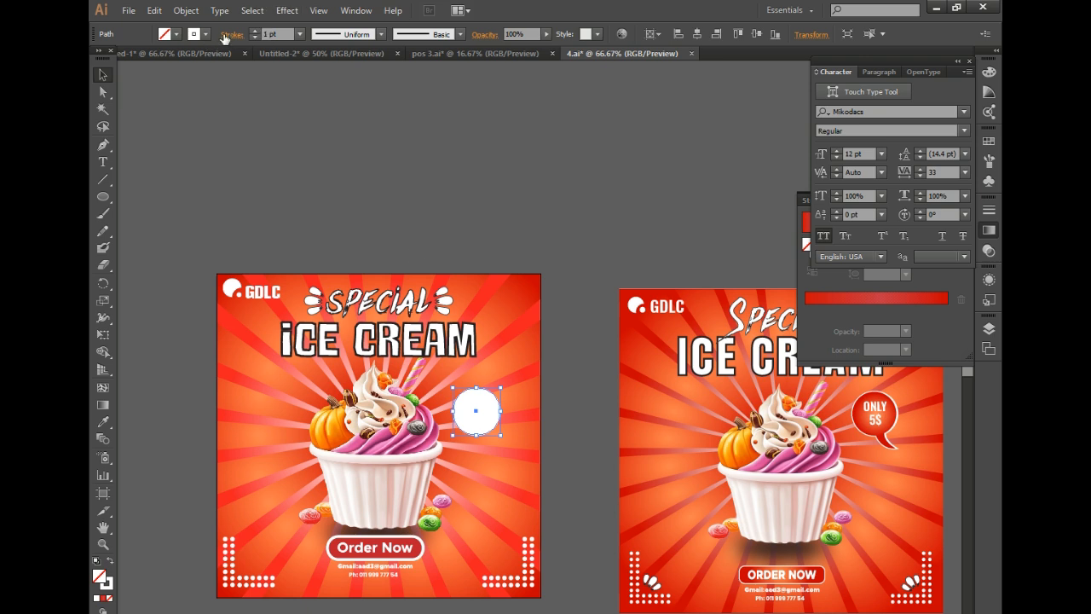
key(shift+x)
click(102, 422)
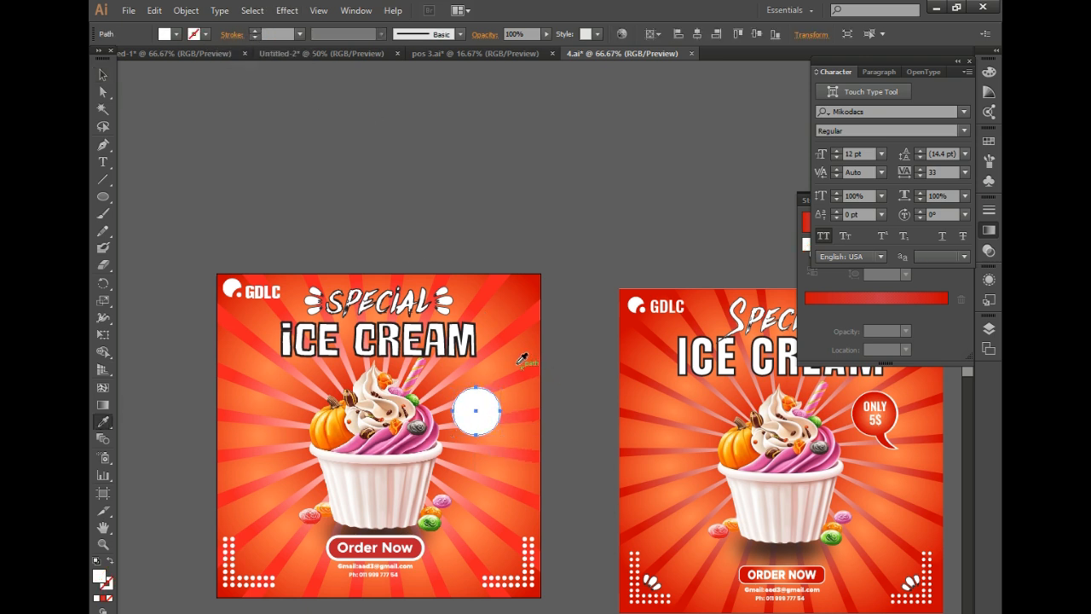
click(520, 350)
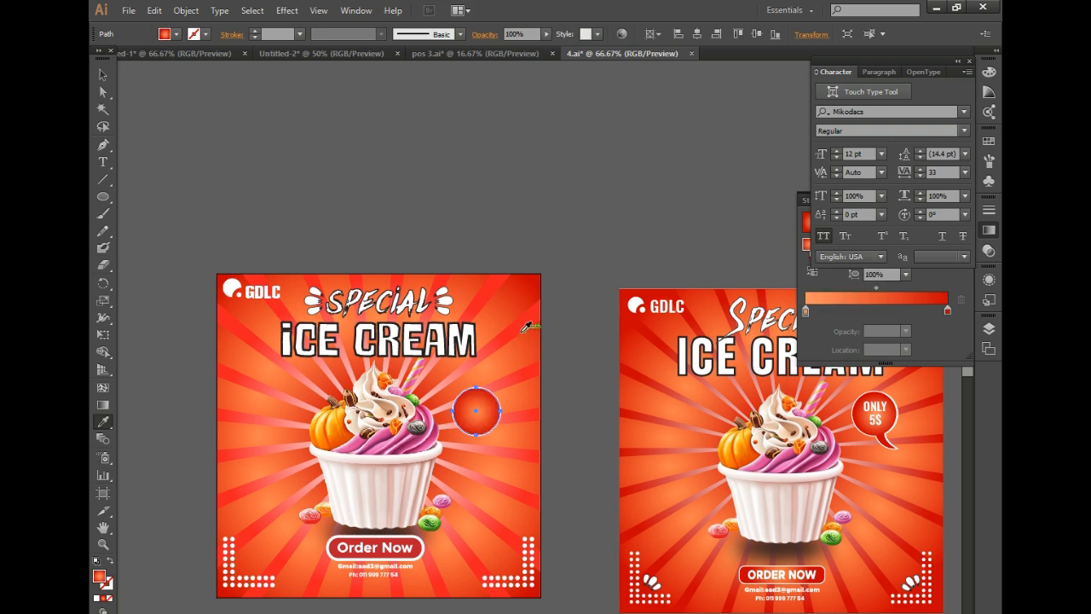
click(101, 76)
click(543, 494)
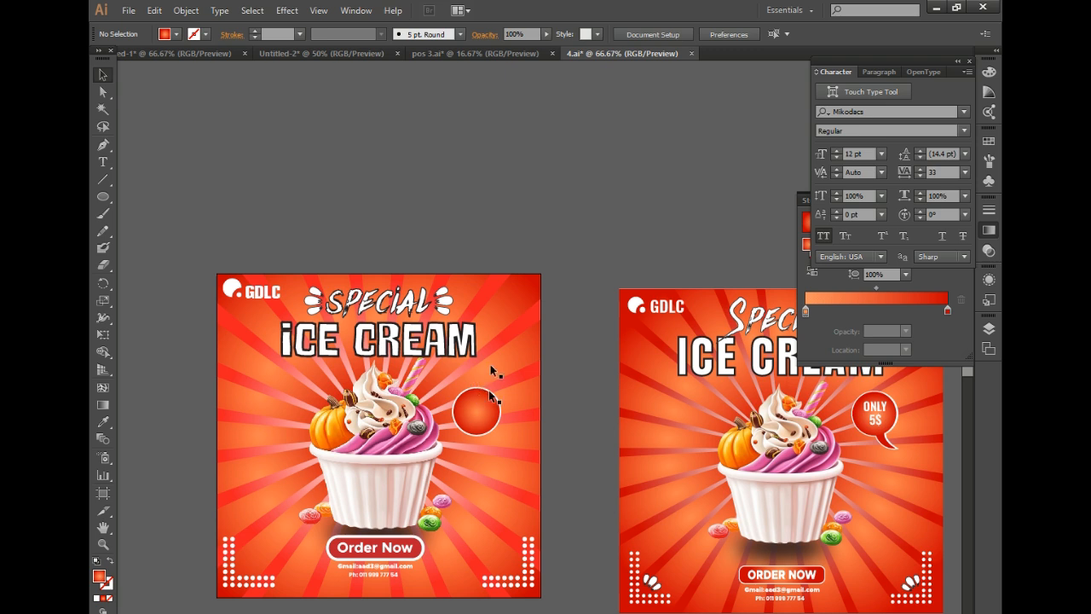
Step: Draw a closed, curved speech-bubble tail with the Pen tool, running from the badge circle's underside and pointing down to the right
click(103, 145)
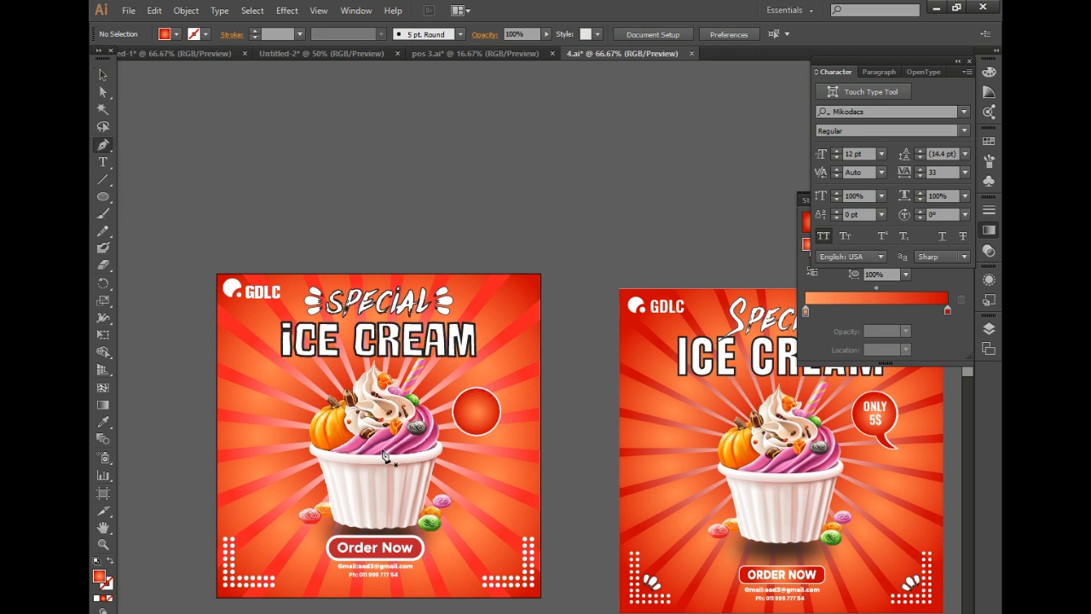
click(481, 438)
drag(513, 450, 527, 449)
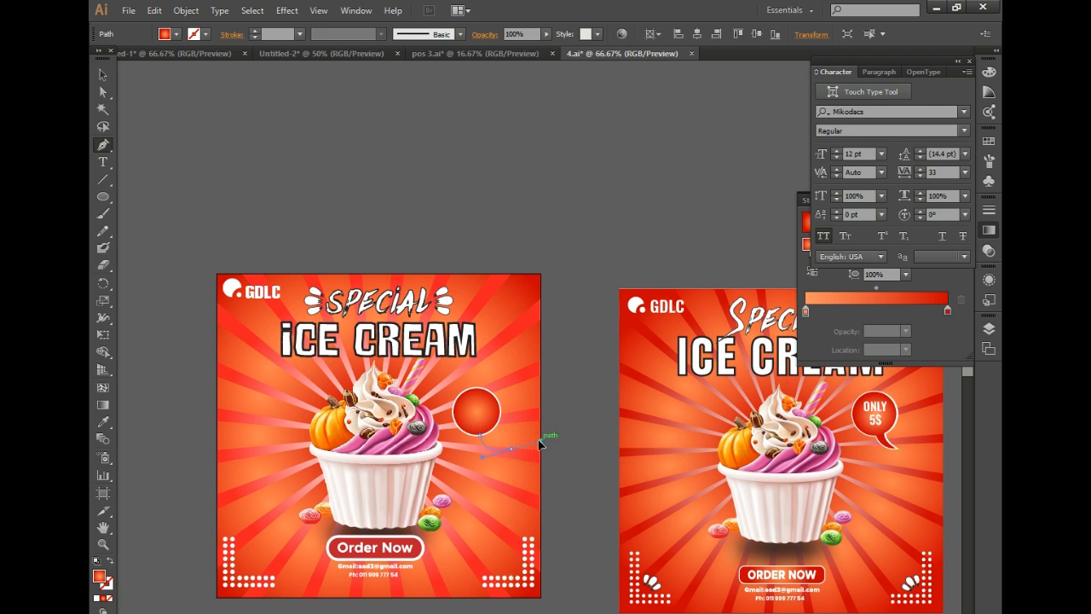
drag(539, 443, 490, 431)
click(513, 452)
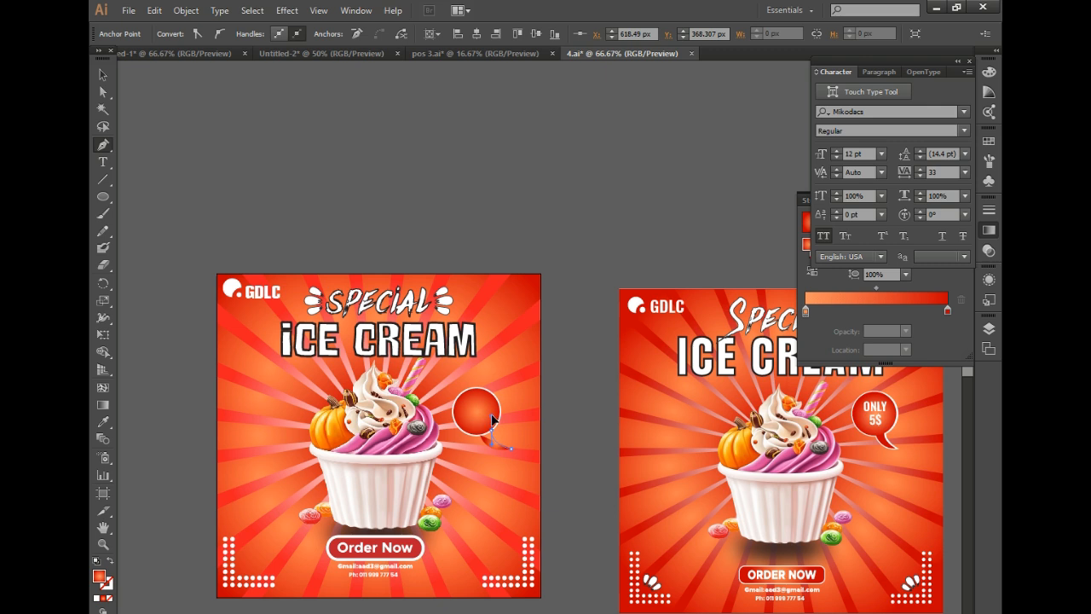
click(491, 431)
click(103, 75)
click(517, 498)
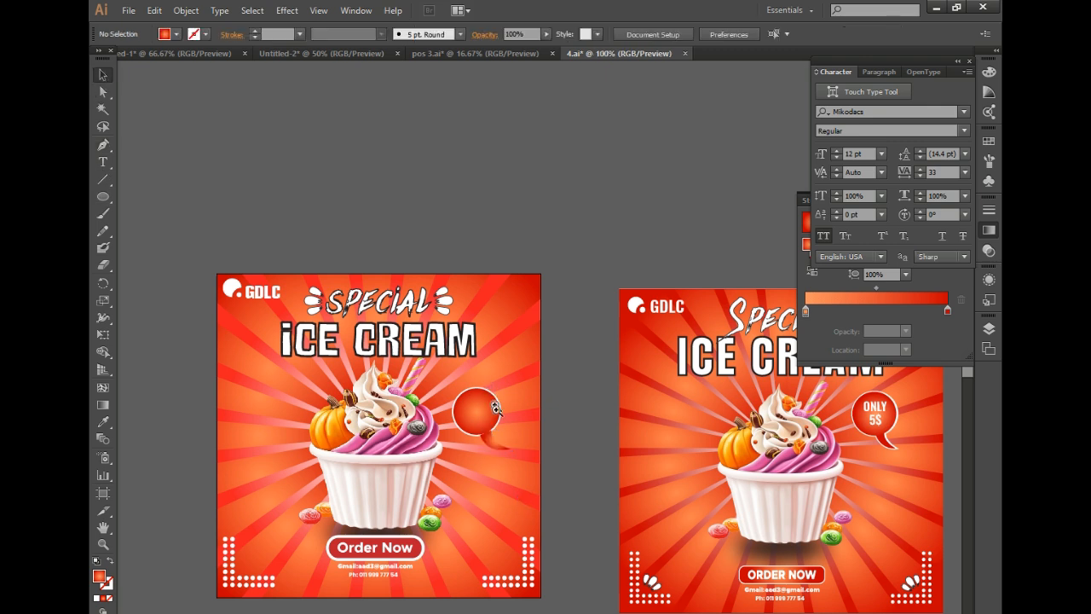
Step: Merge the badge circle and its curved tail into one speech-bubble shape with the Shape Builder
scroll(496, 410, up, 1)
click(503, 411)
click(574, 430)
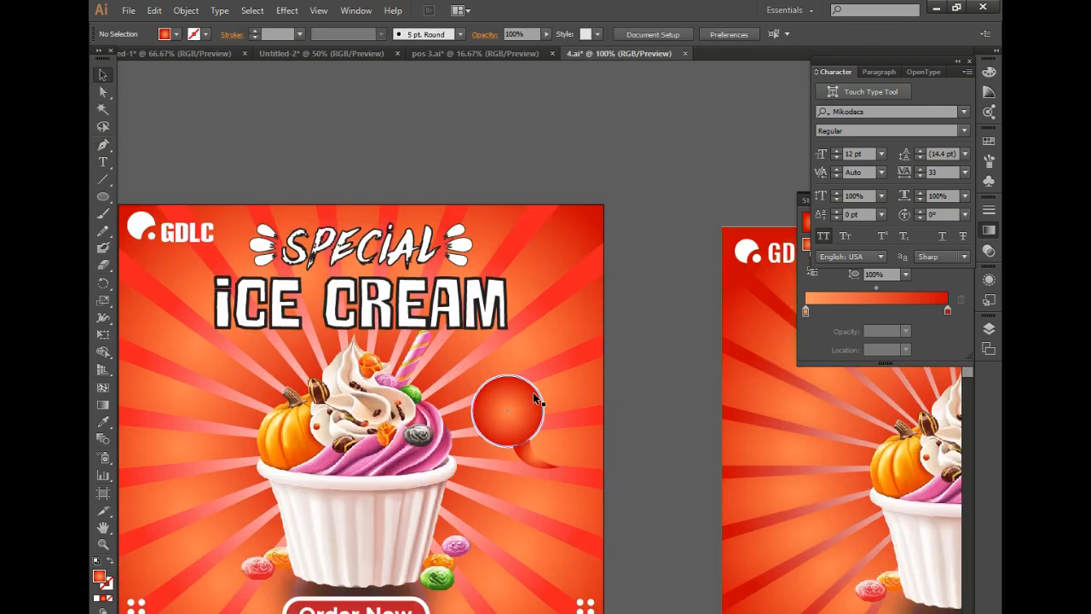
drag(568, 394, 529, 431)
shift+click(534, 451)
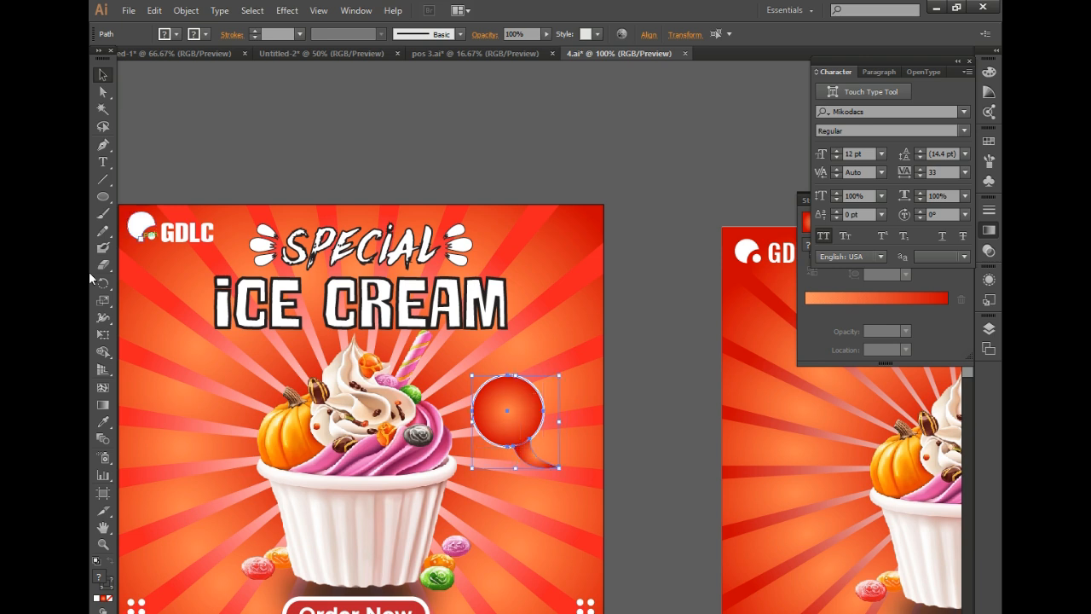
click(103, 351)
drag(530, 415, 542, 457)
click(103, 74)
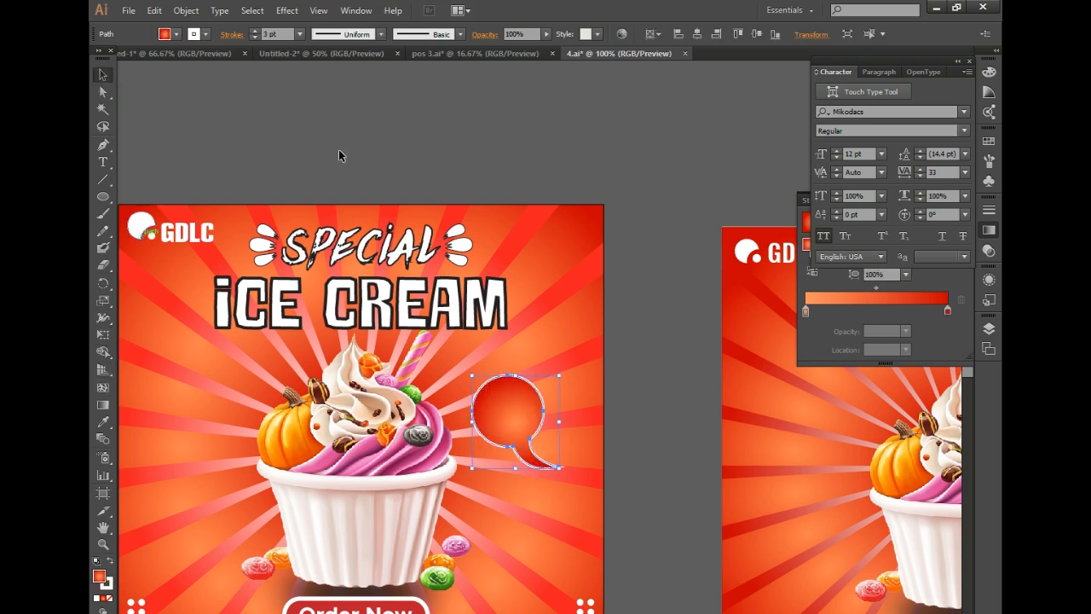
click(338, 149)
Step: Add the two-line text ONLY 5$ in Mikodacs, centre it, enlarge it to about 31 pt and place it inside the speech bubble
scroll(565, 395, down, 2)
scroll(494, 416, up, 1)
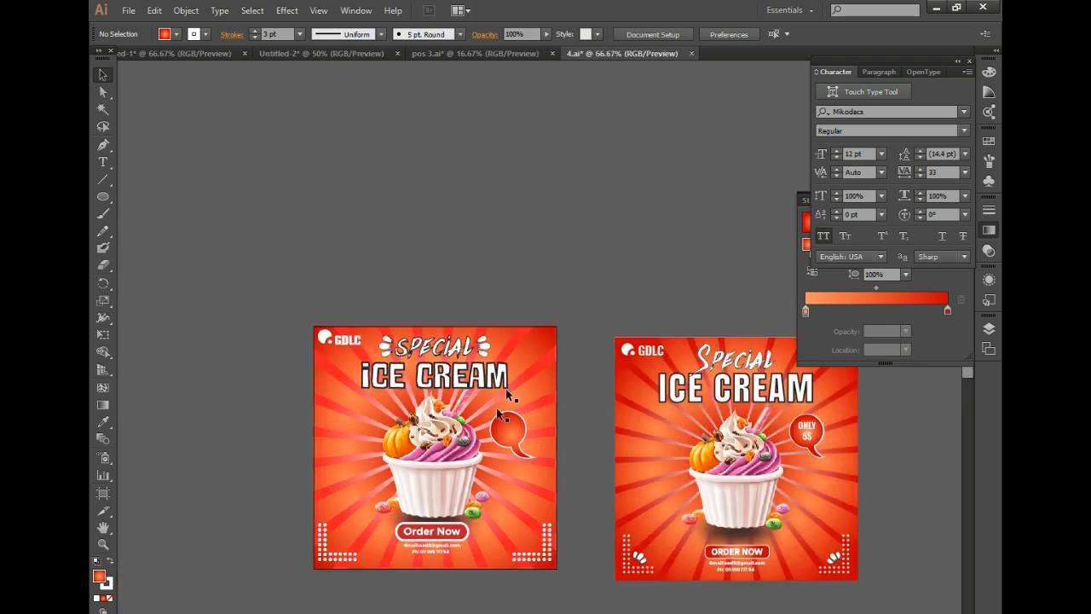
click(103, 162)
click(269, 146)
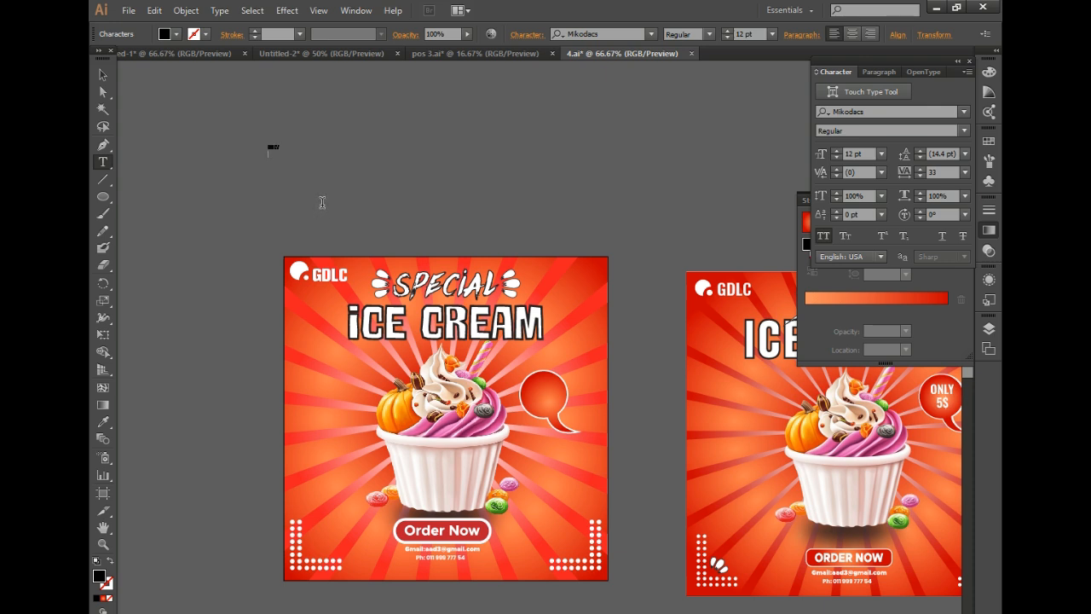
click(106, 75)
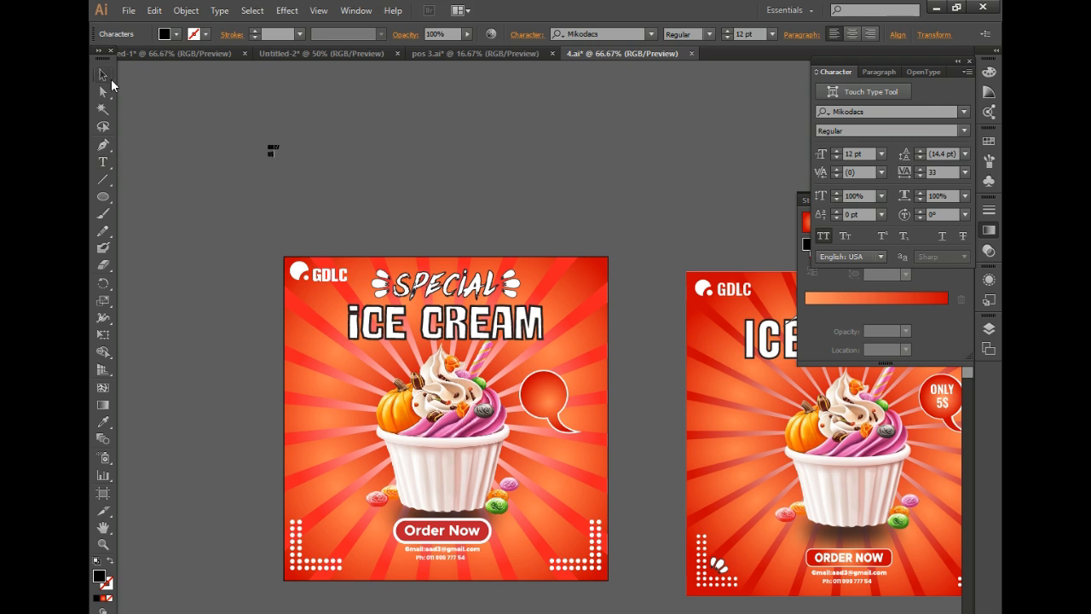
click(795, 35)
click(694, 57)
drag(269, 153, 568, 380)
ctrl+click(549, 409)
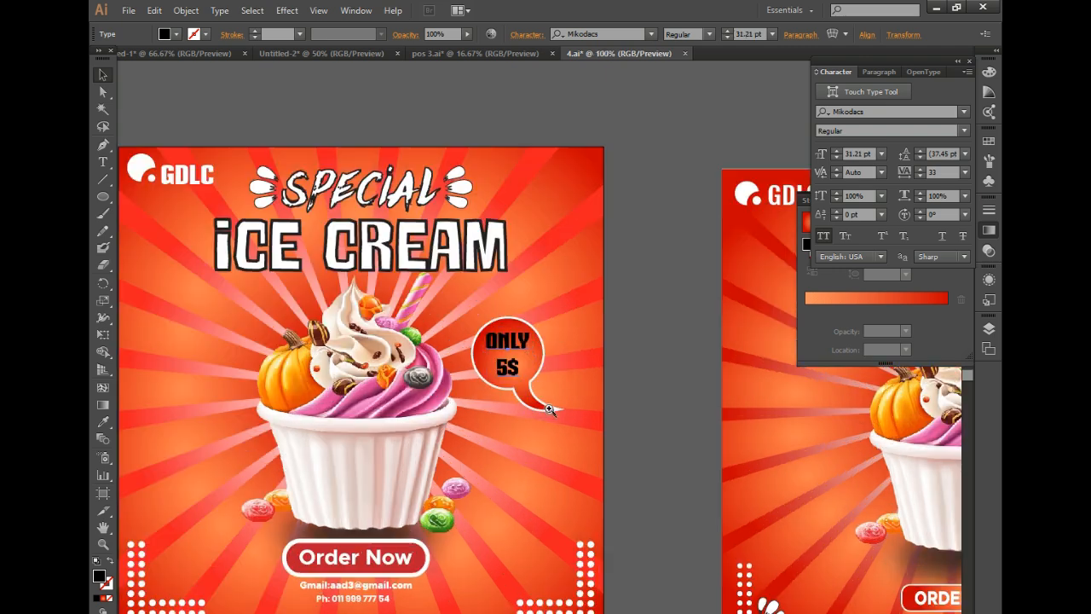
Step: Colour the ONLY 5$ text white and nudge it slightly right and down within the badge
click(175, 34)
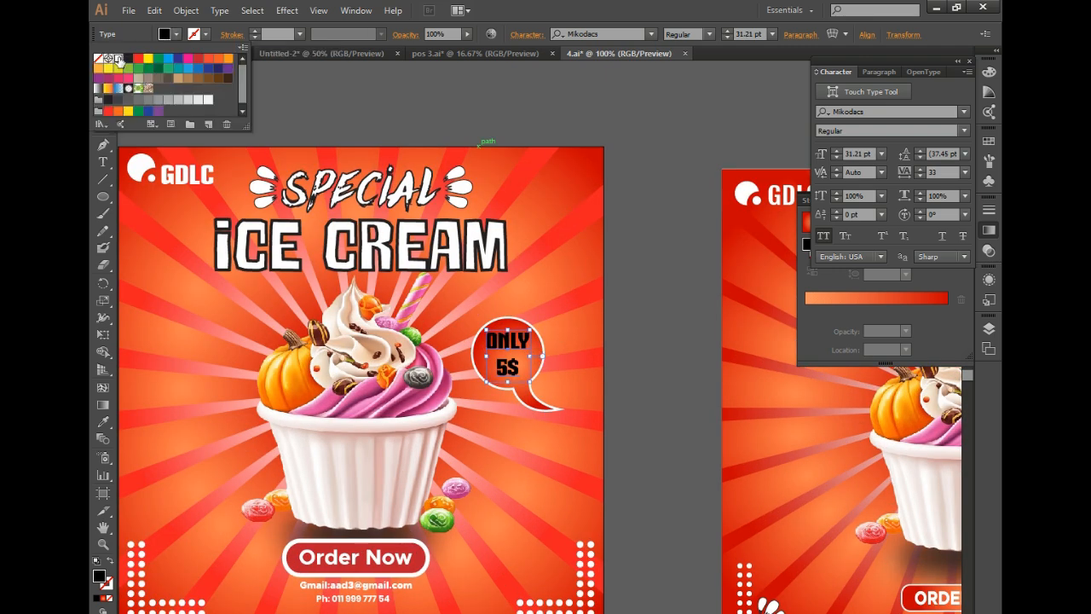
click(118, 59)
click(662, 225)
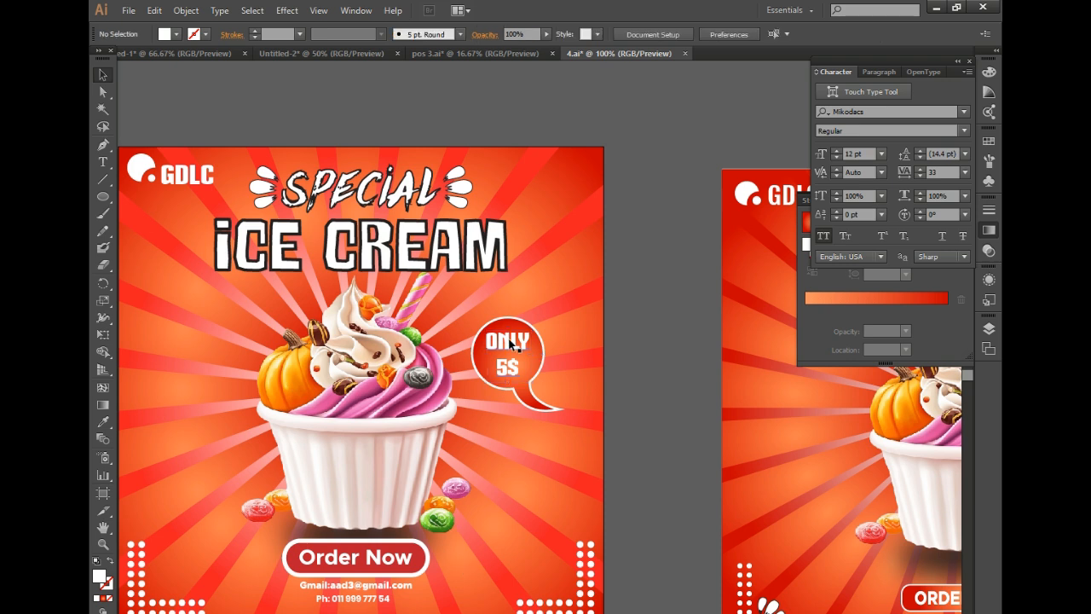
key(Right)
key(Down)
key(Down)
click(671, 251)
Step: Ungroup the poster's combined title, cup and button artwork until the petal accent beside SPECIAL can be selected separately
ctrl+alt+click(587, 307)
ctrl+alt+click(556, 465)
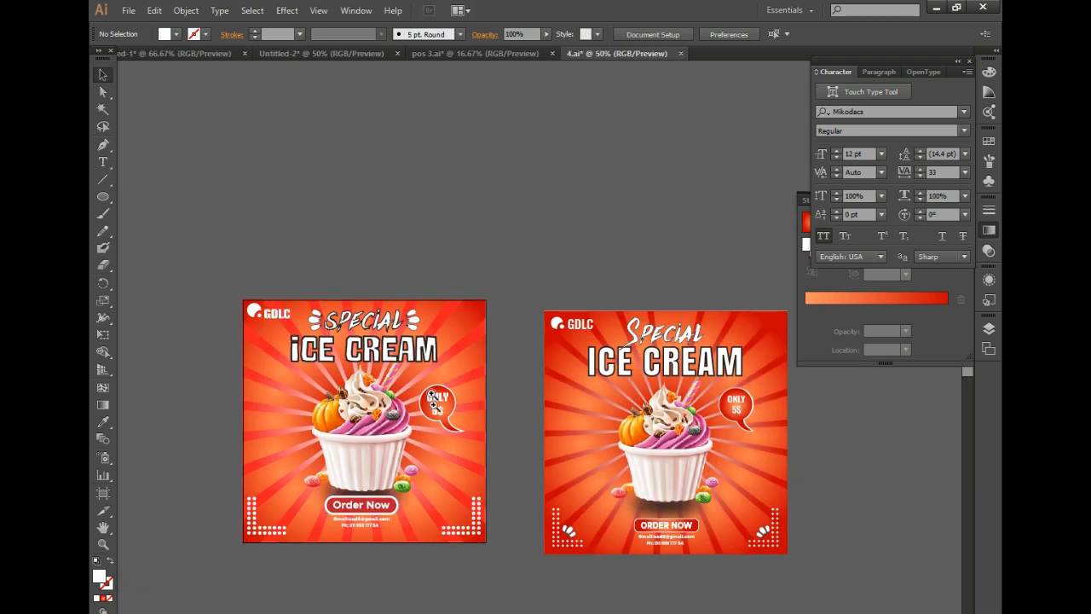
ctrl+click(434, 410)
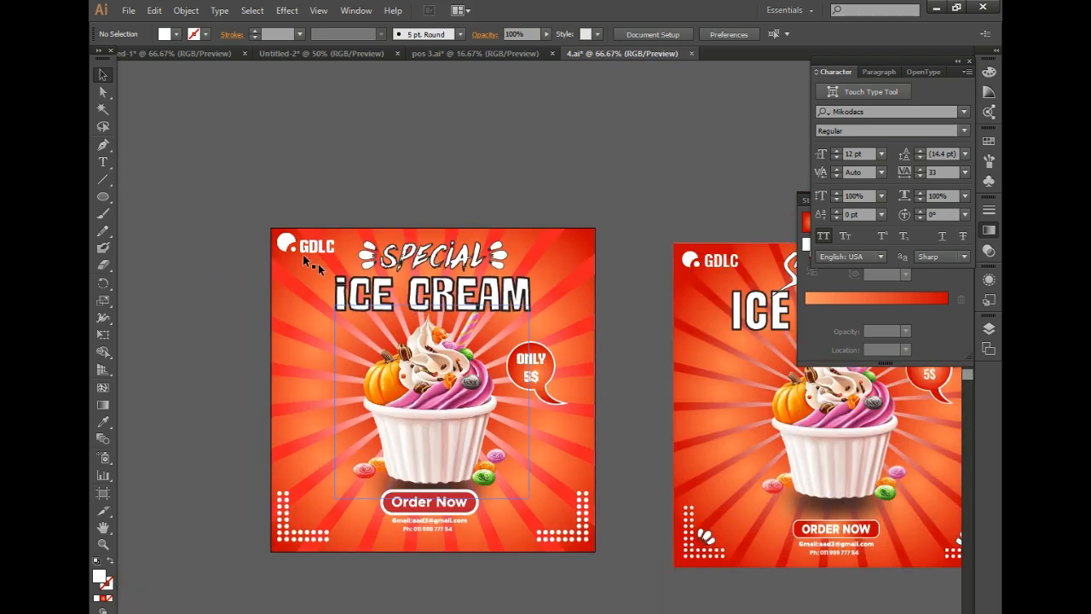
right_click(506, 254)
click(550, 334)
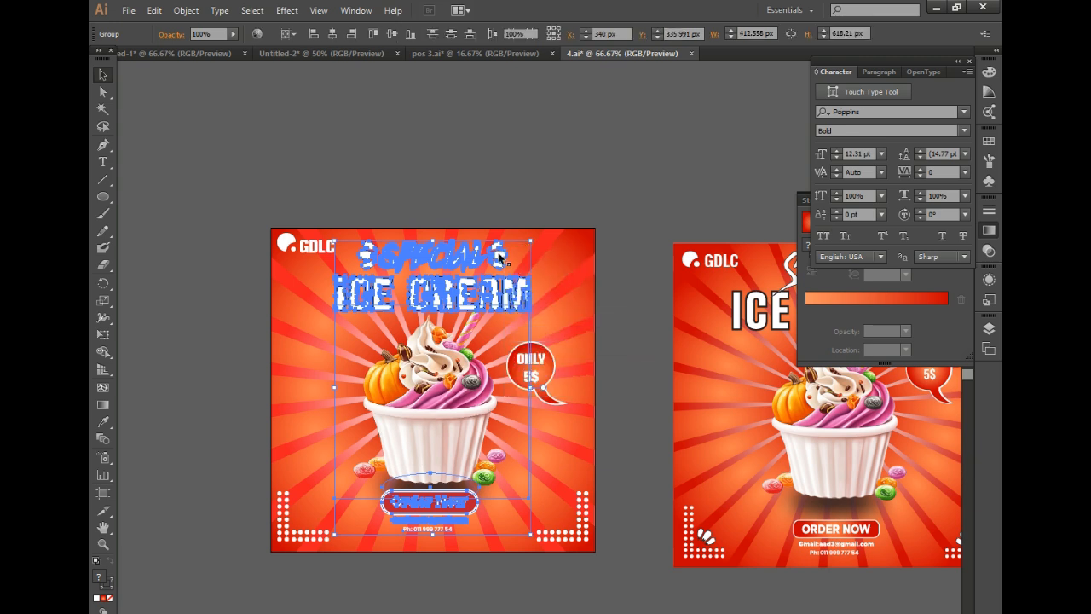
click(513, 251)
click(511, 254)
click(503, 256)
right_click(502, 256)
click(543, 339)
click(503, 254)
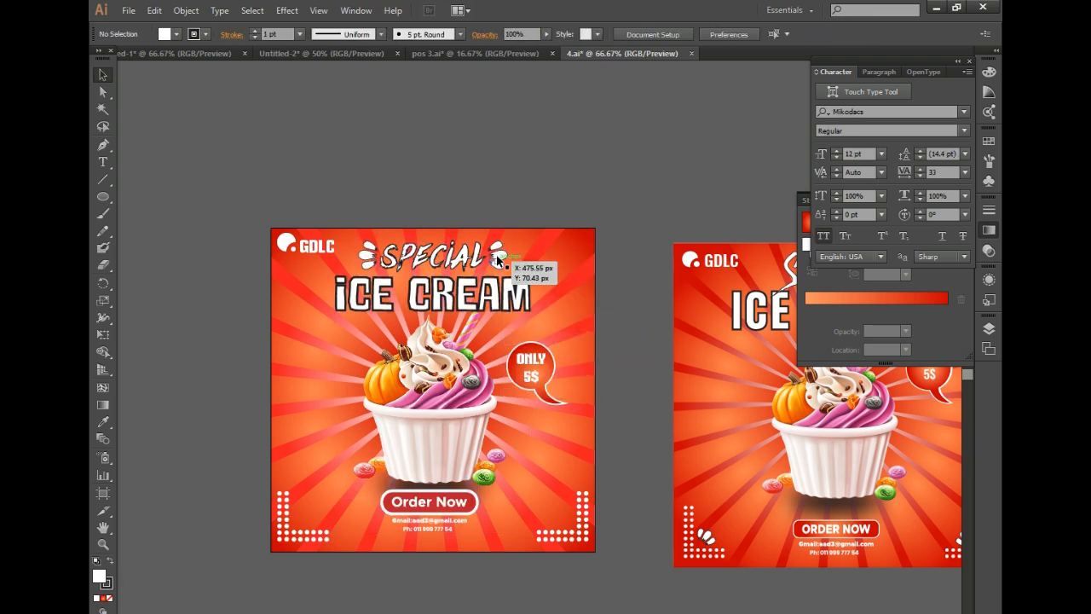
Step: Place a copy of the petal accent beside SPECIAL inside the lower-left dot corner, rotated to fan diagonally up and inward
drag(504, 255, 315, 511)
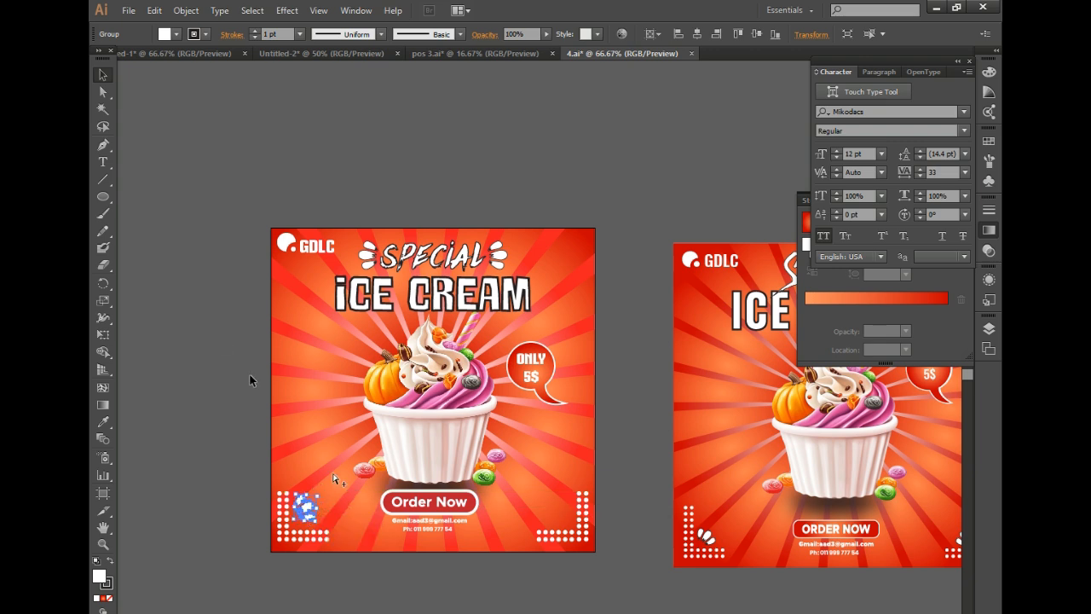
click(251, 375)
key(ctrl+plus)
key(ctrl+plus)
drag(451, 391, 455, 399)
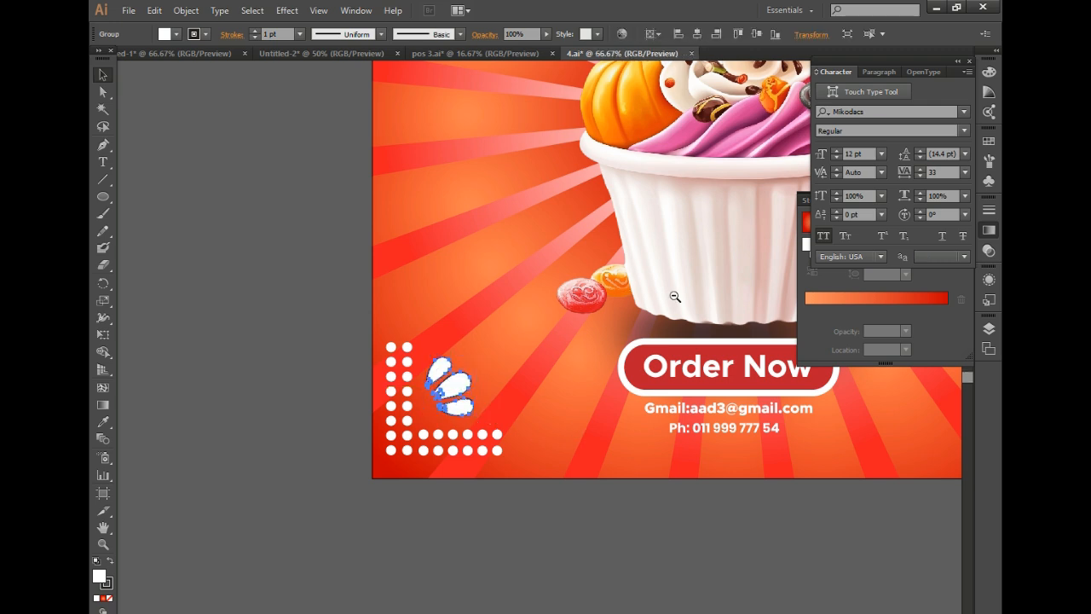
Step: Copy the corner petal accent to the lower-right dots, reflect it across the vertical axis and position it inside that corner
key(ctrl+minus)
key(ctrl+minus)
click(328, 469)
drag(328, 468, 576, 463)
right_click(576, 461)
mouse_move(630, 561)
click(842, 610)
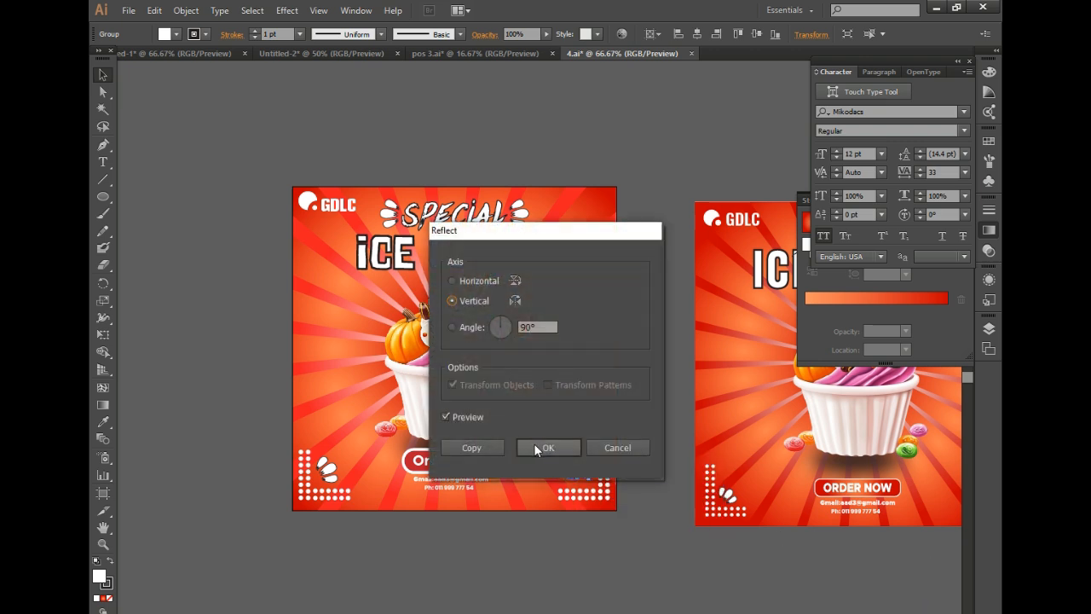
click(535, 445)
drag(590, 449, 597, 451)
drag(578, 462, 590, 479)
click(660, 342)
ctrl+alt+click(653, 297)
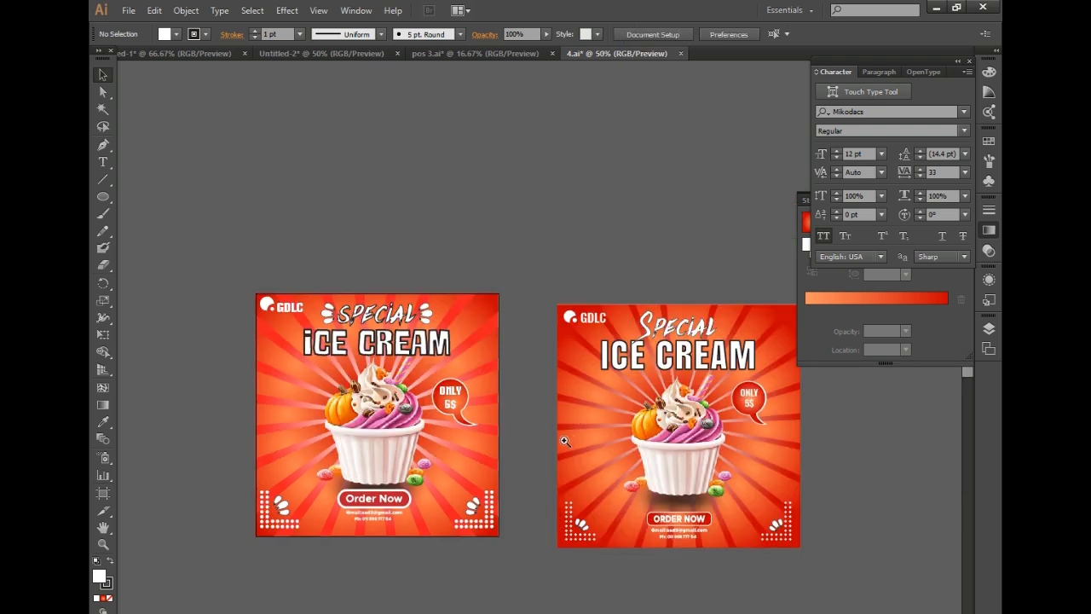